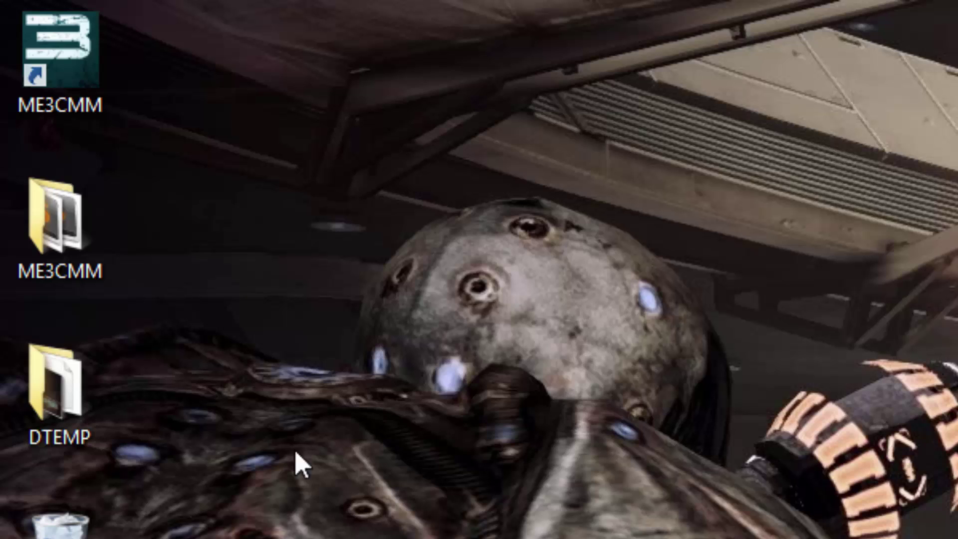
- Launch Mass Effect 3 Coalesced Mod Manager from its desktop shortcut
left_click(85, 70)
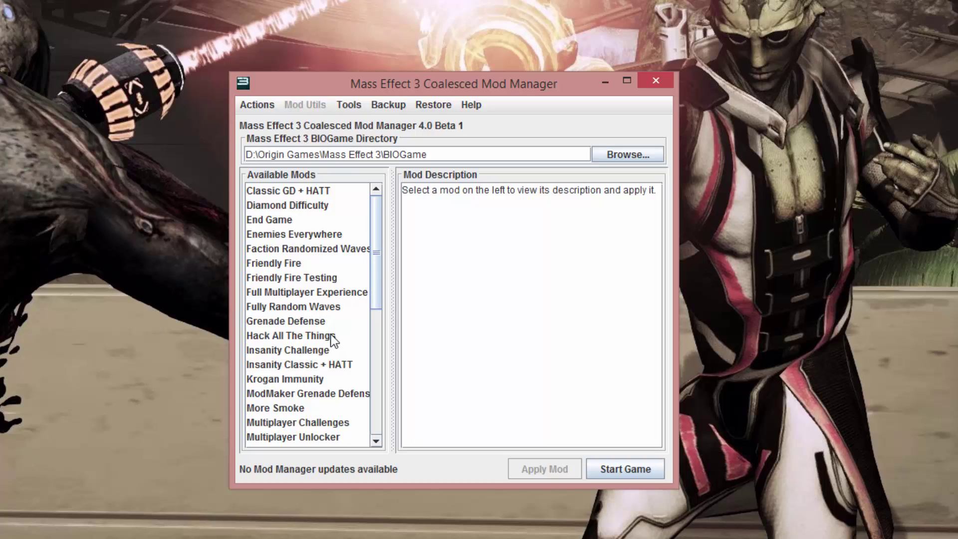
- Run ME3Explorer from the mod manager's Actions menu and move its window fully on screen
left_click(249, 105)
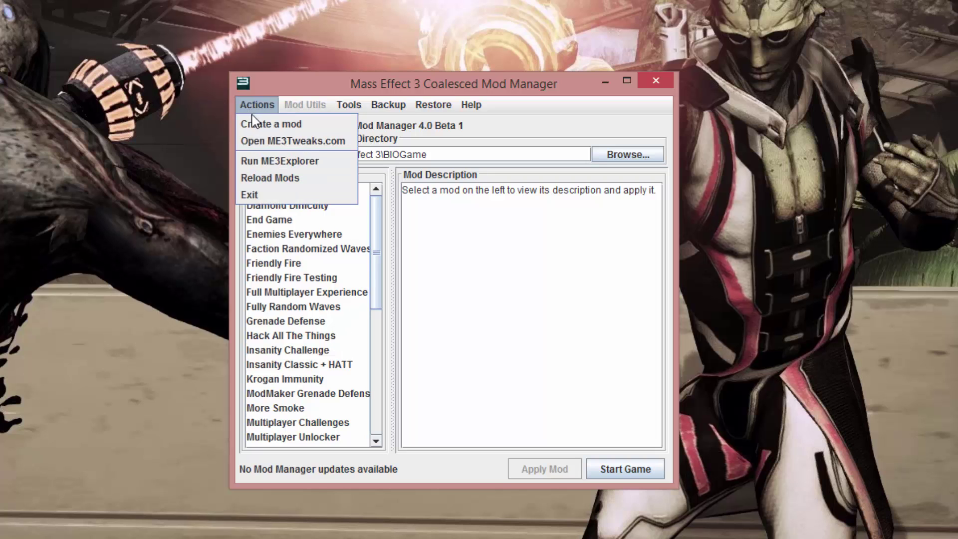
left_click(273, 161)
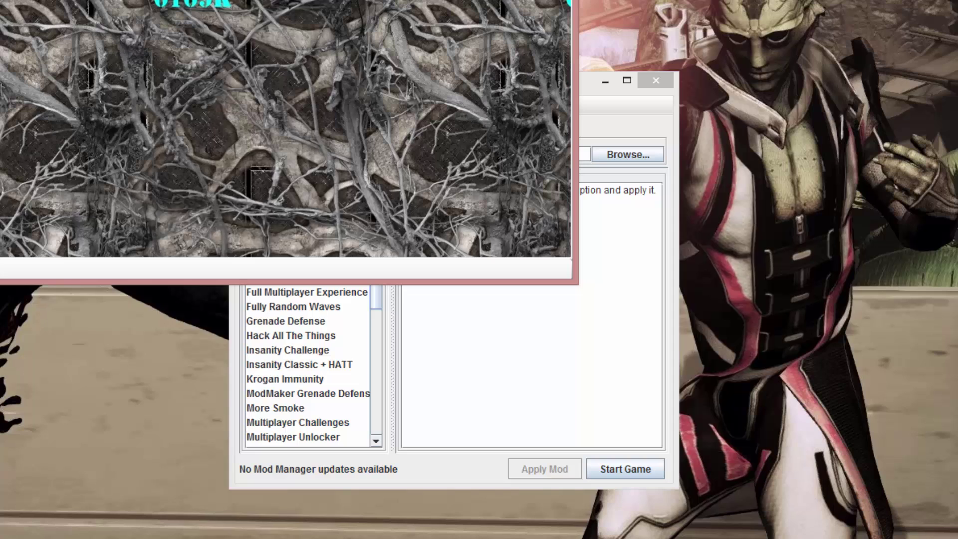
left_click_drag(319, 0, 455, 17)
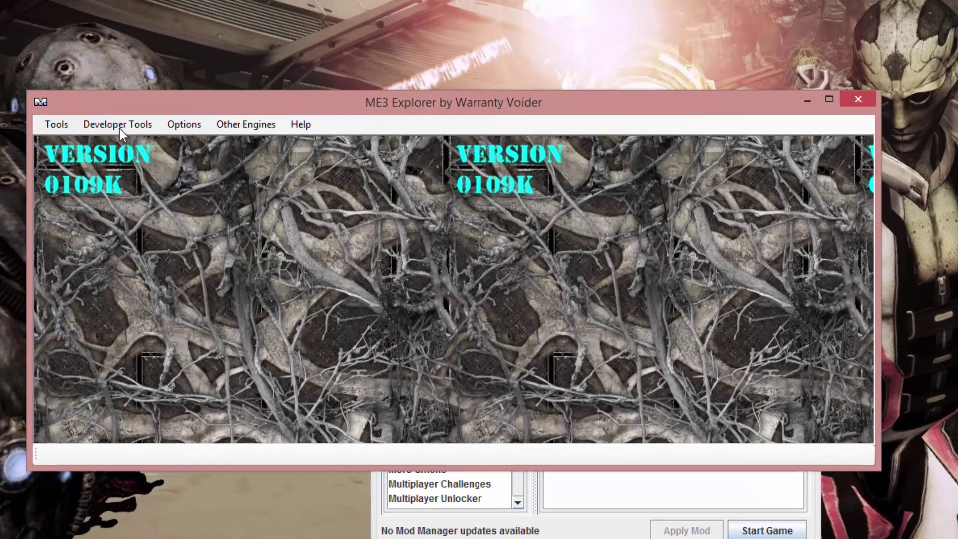
- Open DLC Editor 2 from Developer Tools > DLC Tools
left_click(118, 128)
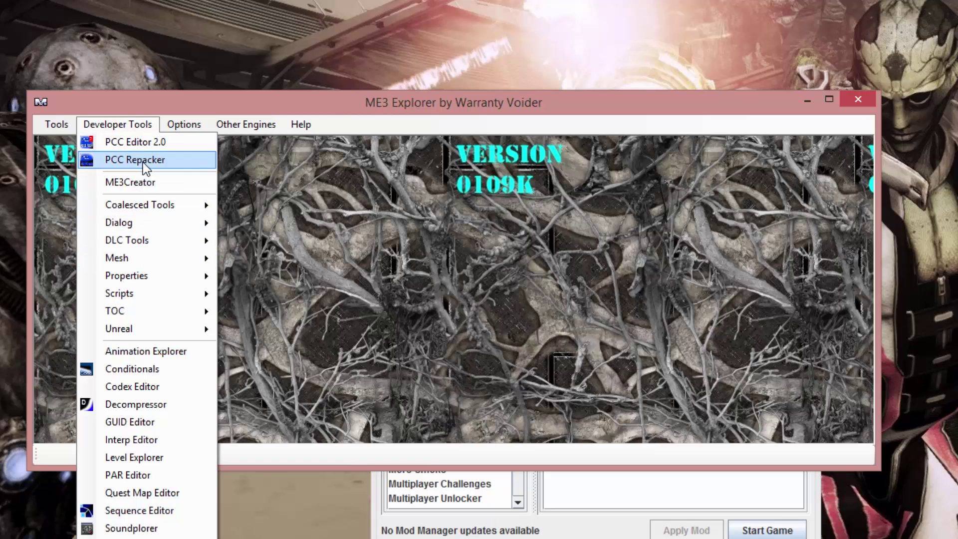
mouse_move(151, 240)
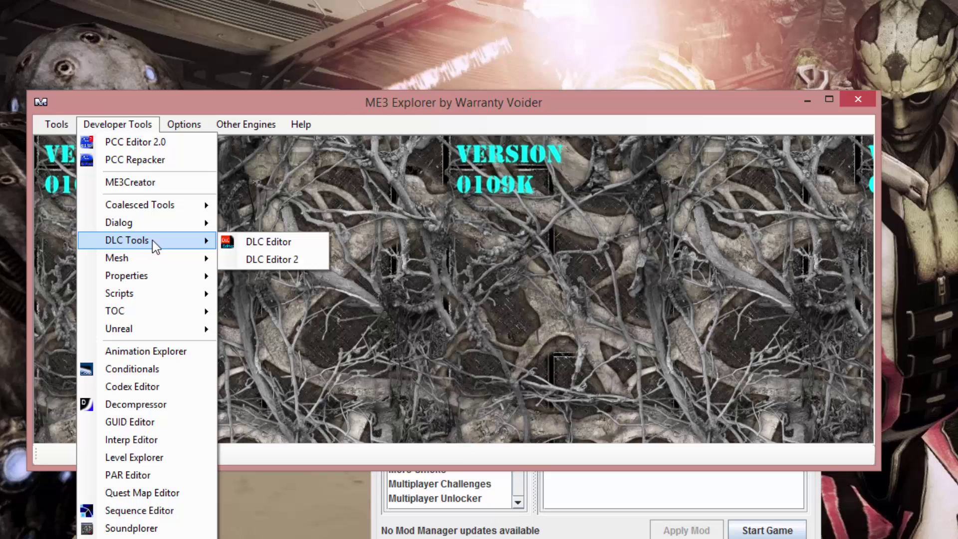
left_click(277, 257)
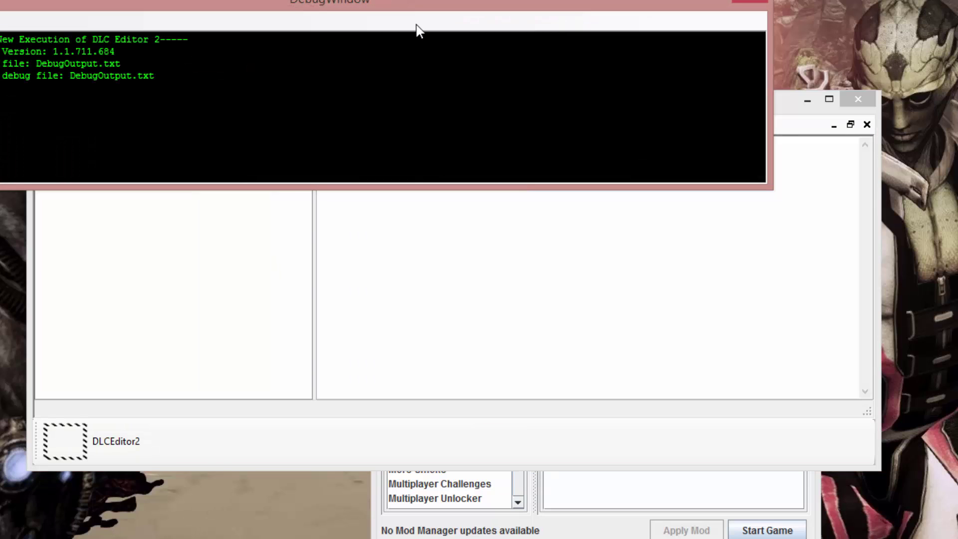
- Close the debug window and open BIOGame\Patches\PCConsole\Patch_001.sfar in DLC Editor 2
left_click(739, 4)
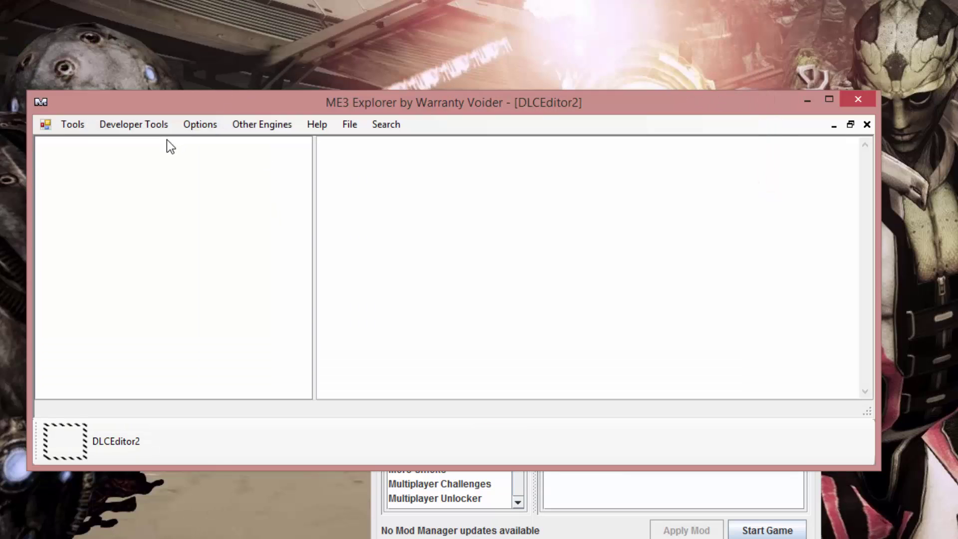
left_click(139, 126)
left_click(229, 113)
left_click(347, 127)
left_click(395, 144)
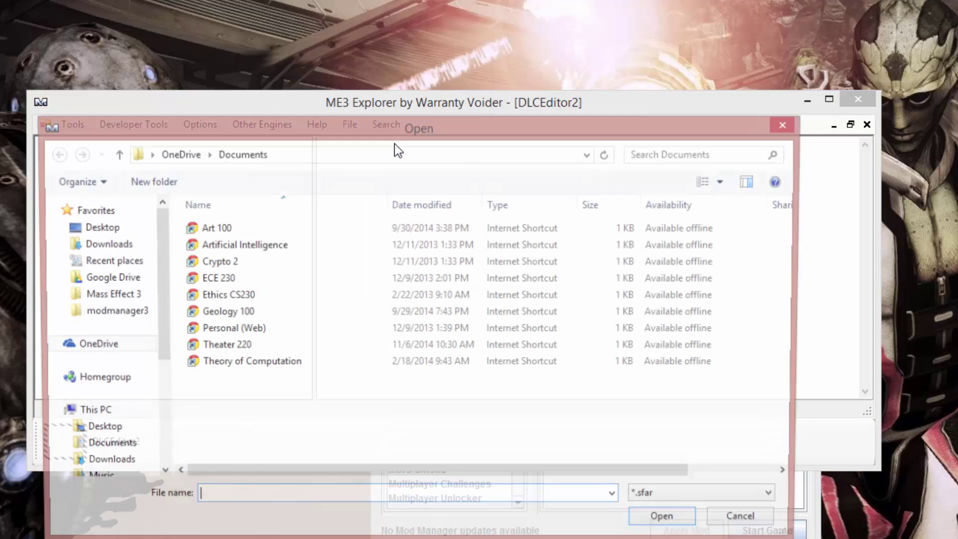
left_click(116, 295)
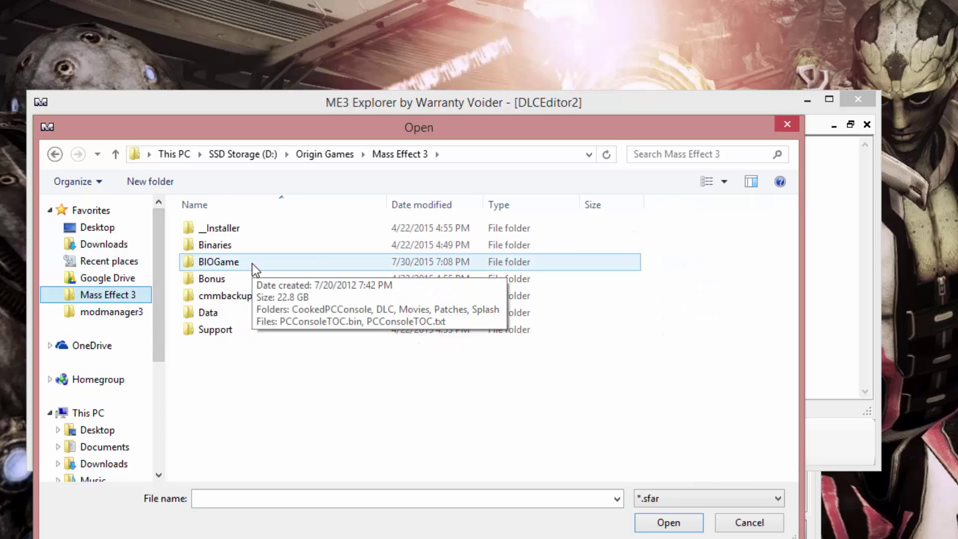
double_click(253, 263)
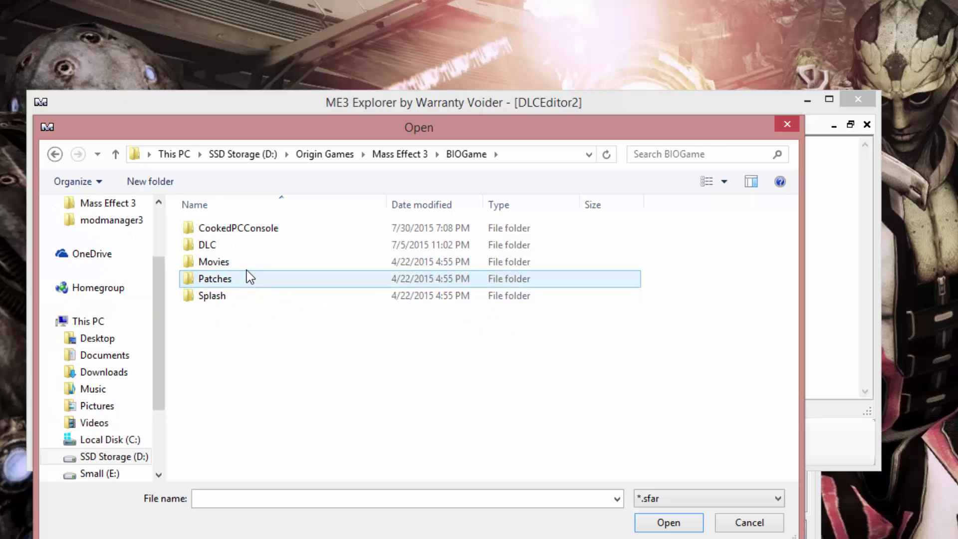
double_click(244, 279)
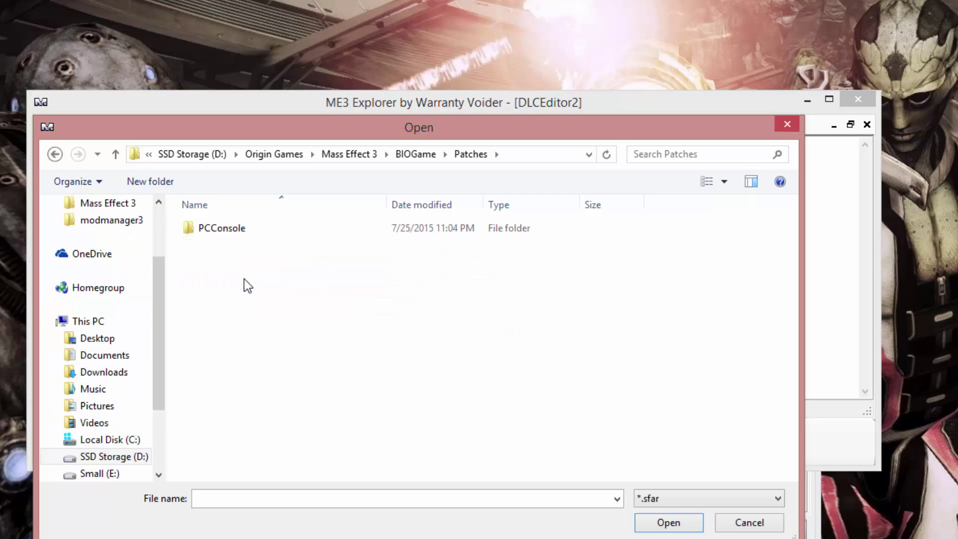
double_click(257, 232)
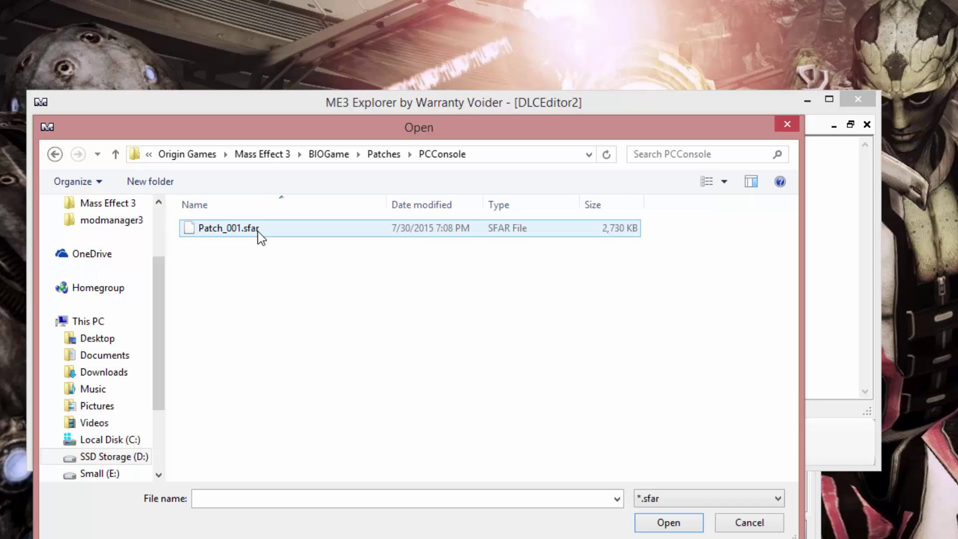
double_click(259, 235)
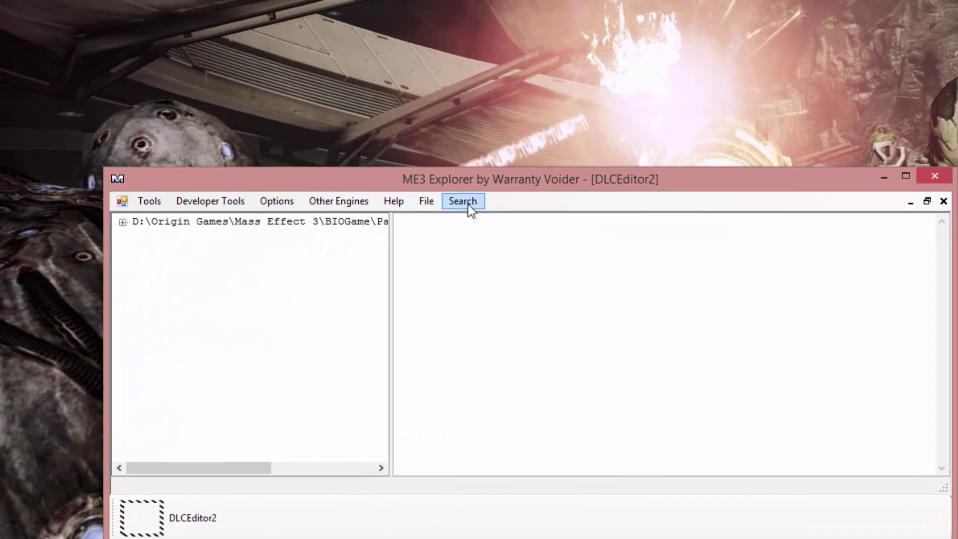
- Search the archive's file names for the Patch_SFXPawn_Atlas entry
left_click(389, 128)
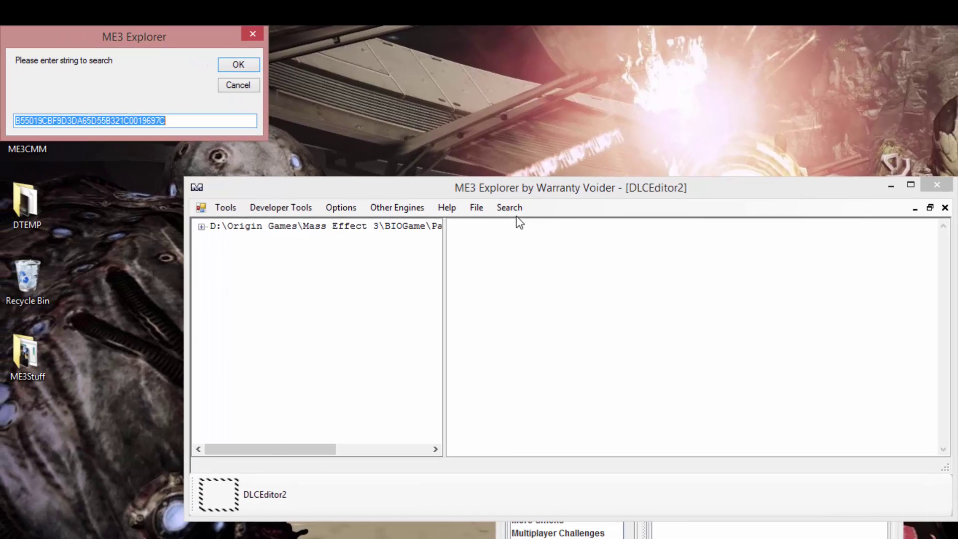
type("0x6VPAu")
key("BackSpace")
key("BackSpace")
key("ctrl+a")
type("Patch_SFXPawn_")
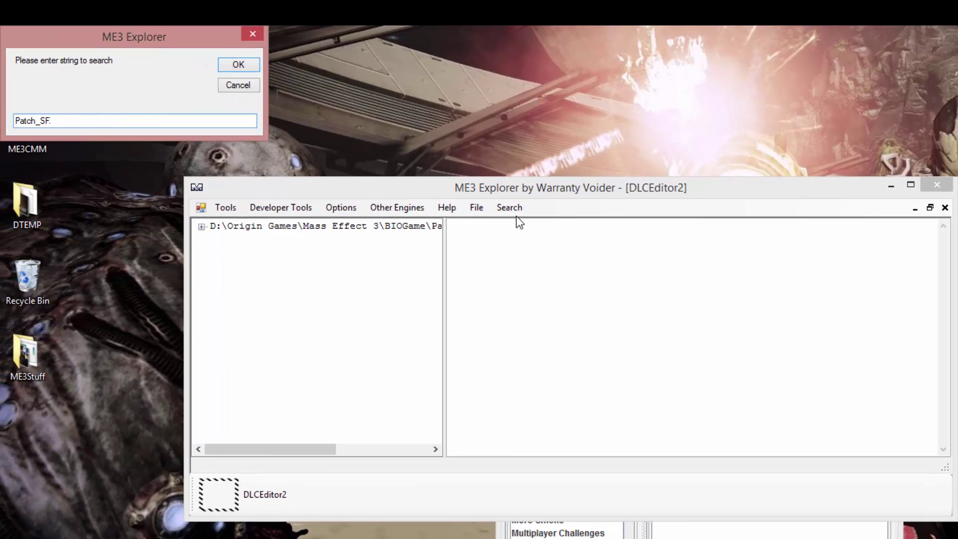
type("Mar")
key("Return")
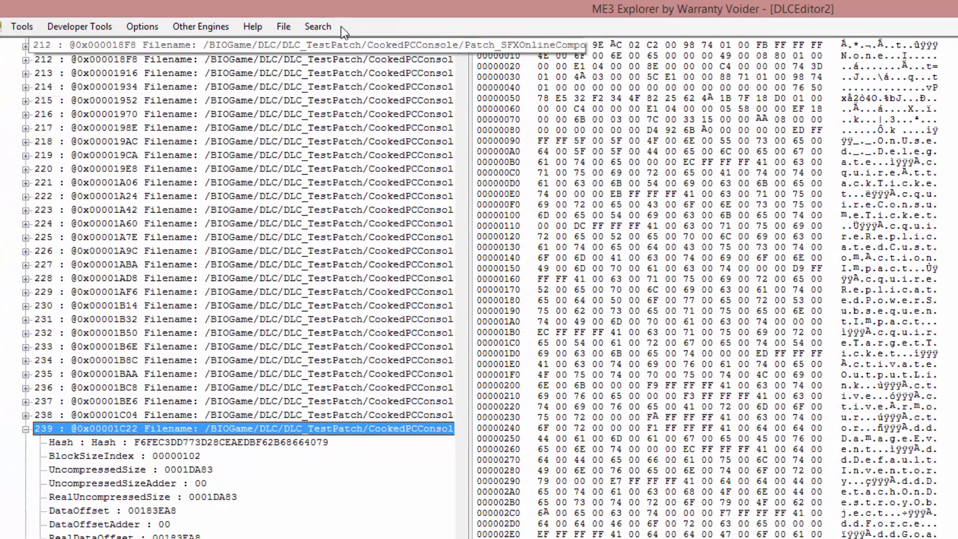
- Extract the selected Patch_SFXPawn_Atlas.pcc to the Desktop and acknowledge the Done message
left_click(283, 32)
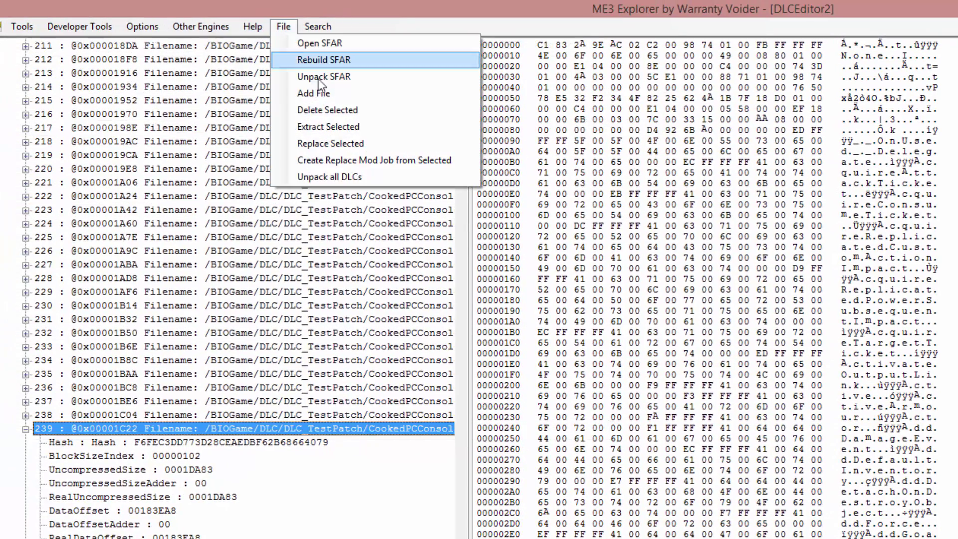
left_click(368, 131)
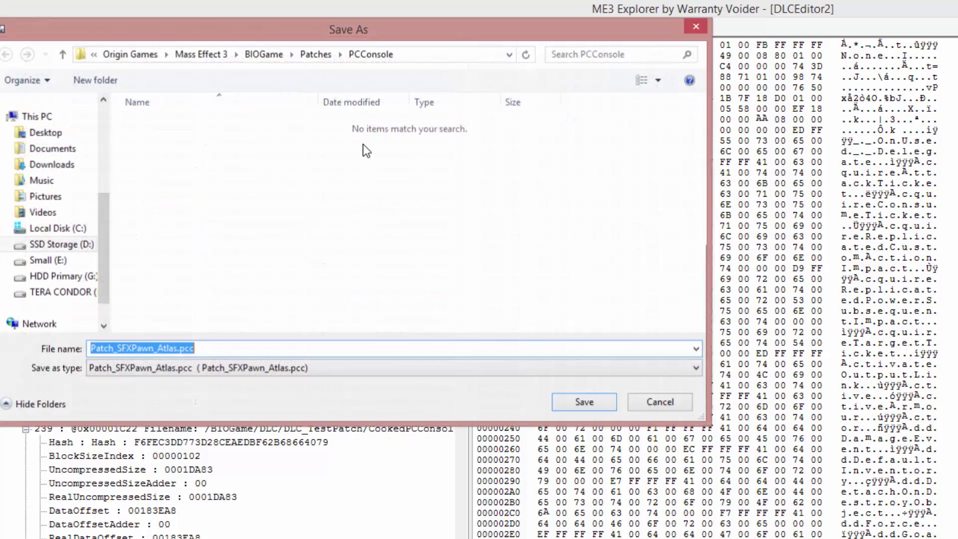
left_click(49, 133)
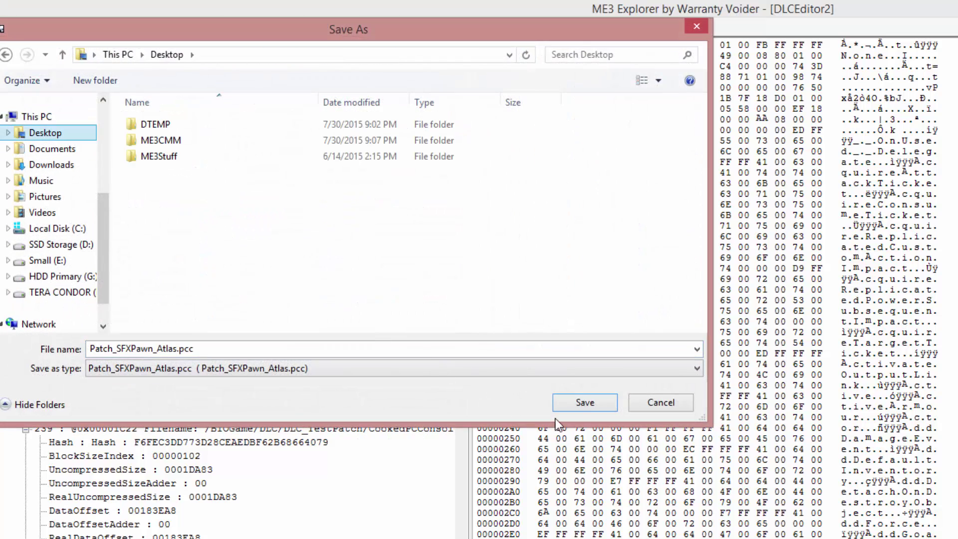
left_click(583, 406)
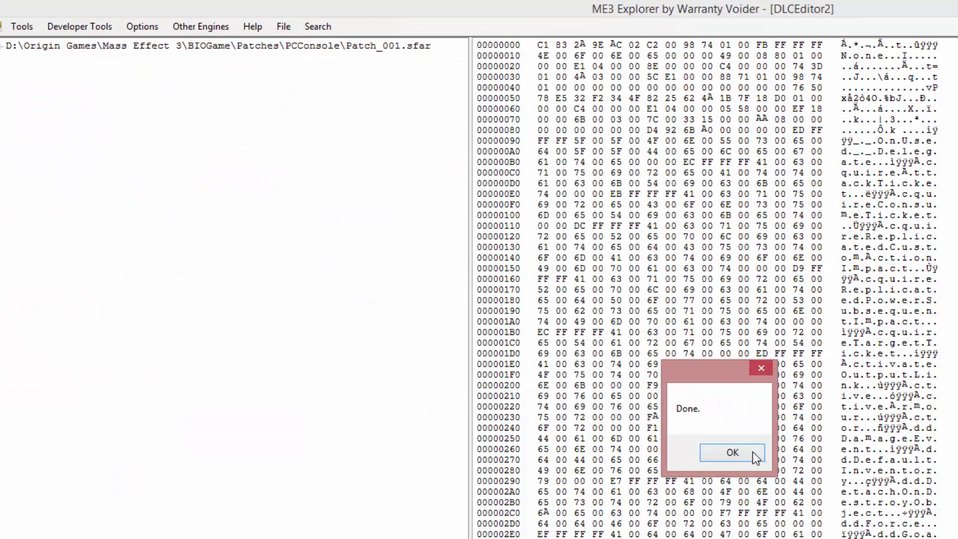
left_click(752, 451)
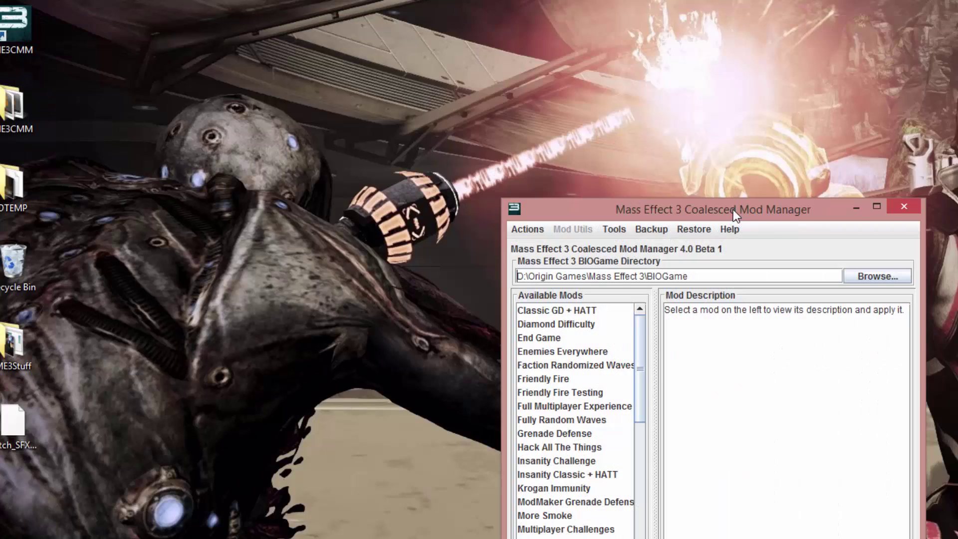
- Duplicate Patch_SFXPawn_Atlas.pcc on the desktop and rename the copy patchatlas-patch.pcc
left_click_drag(736, 205, 758, 164)
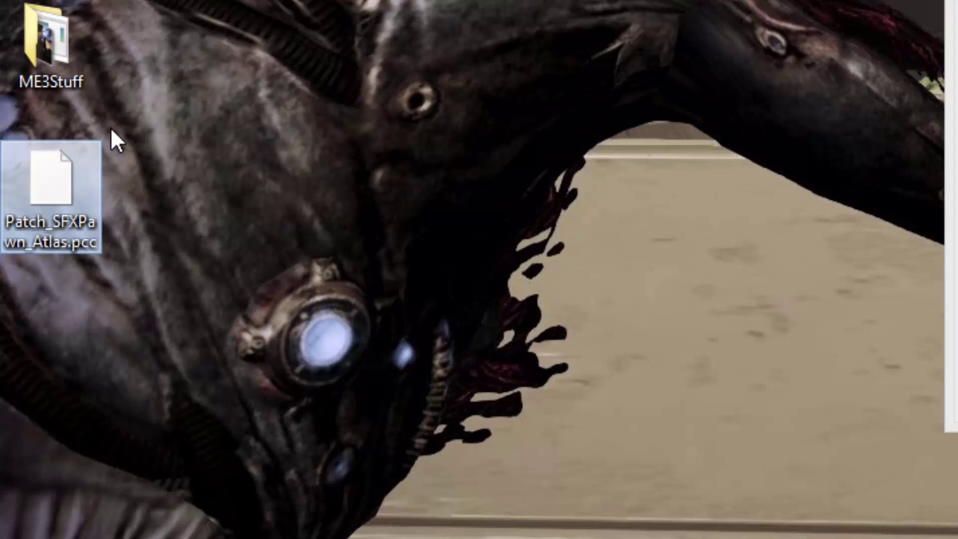
key("ctrl+v")
left_click(73, 355)
left_click(79, 358)
type("patch")
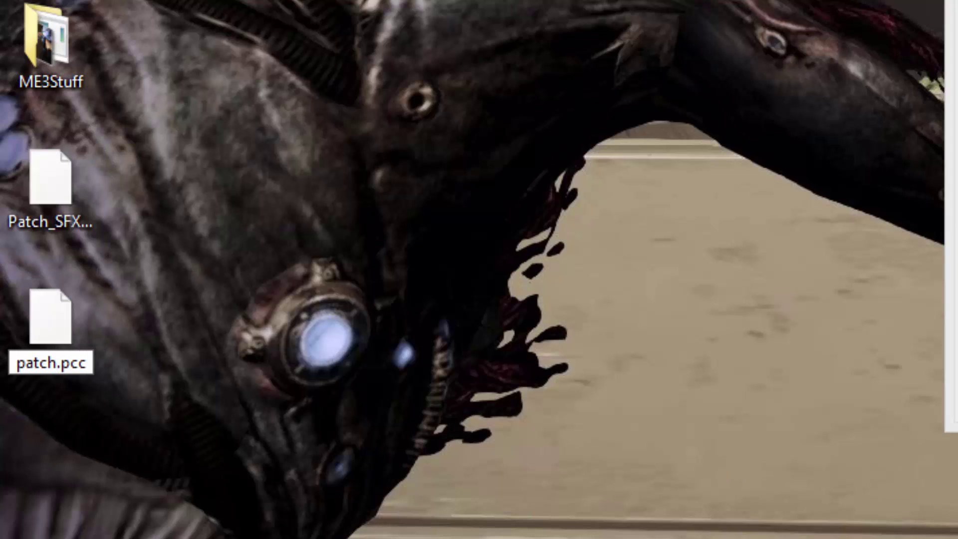
type("atlas-patch")
key("Return")
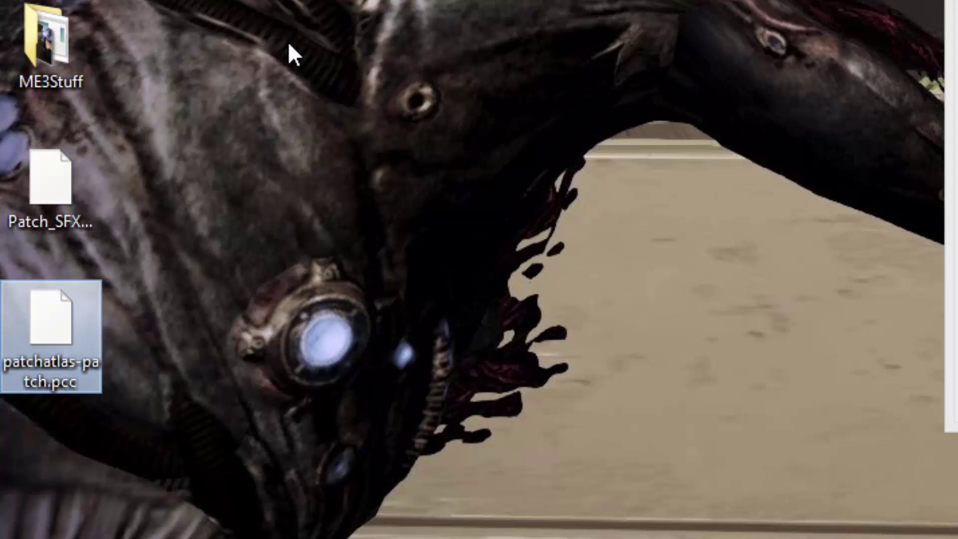
left_click(57, 193)
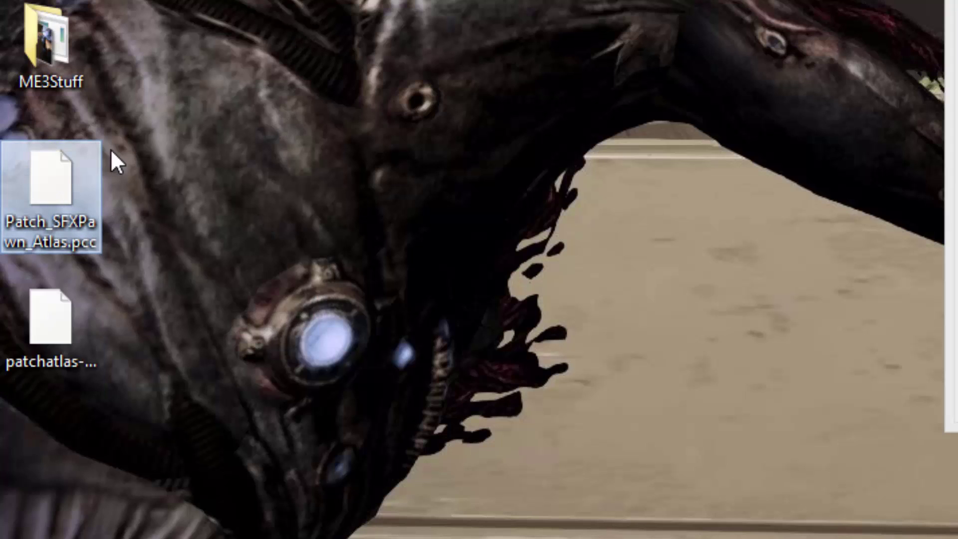
left_click(182, 98)
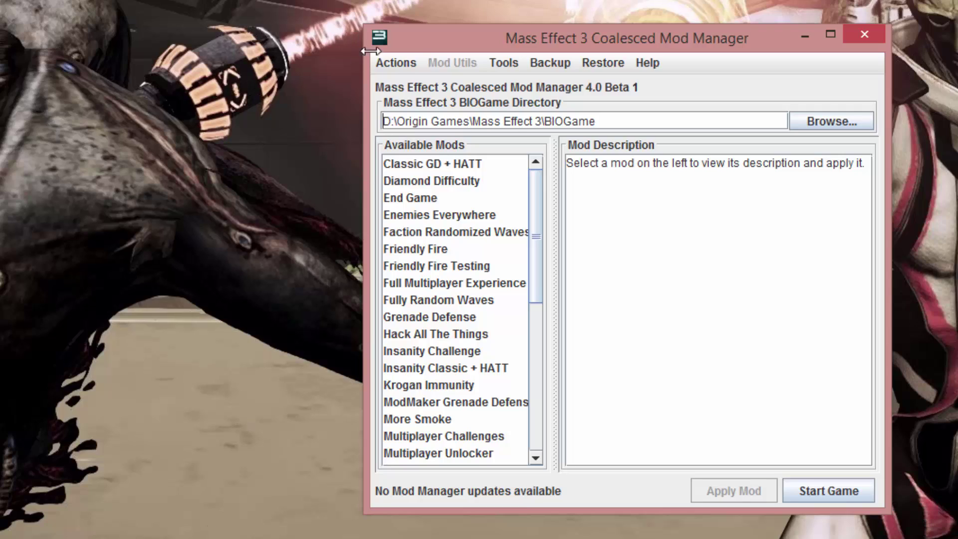
- Relaunch ME3 Explorer, open Developer Tools > PCC Repacker, then minimize the window
left_click(394, 63)
left_click(419, 126)
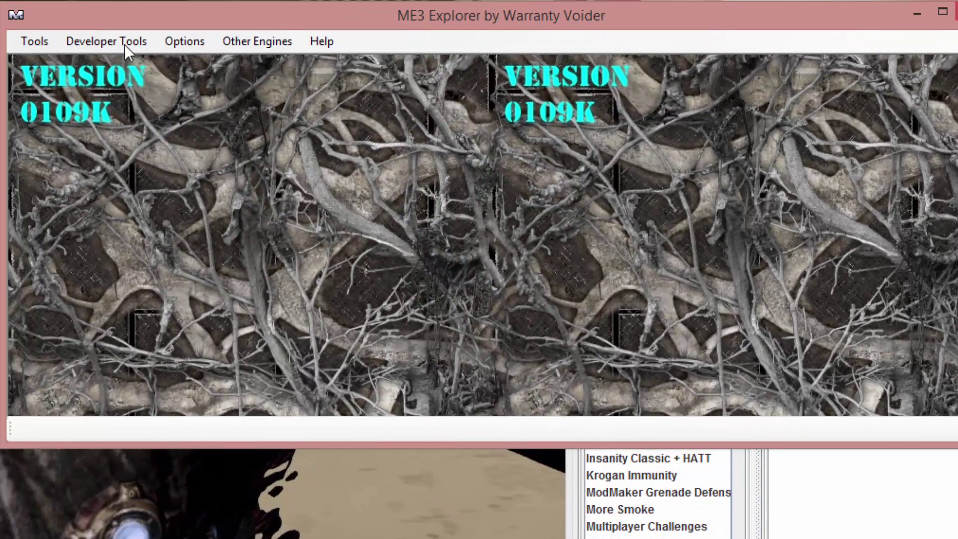
left_click(124, 44)
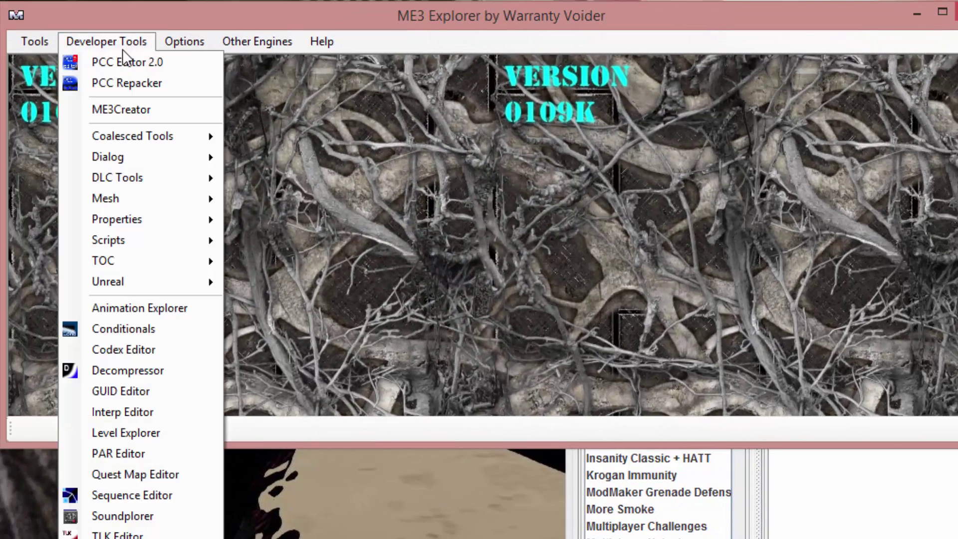
left_click(131, 88)
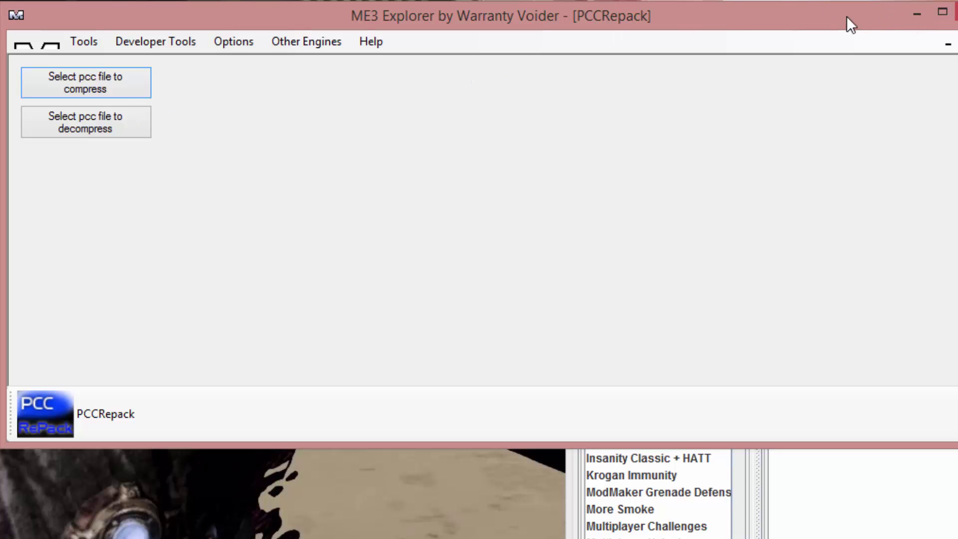
left_click(925, 20)
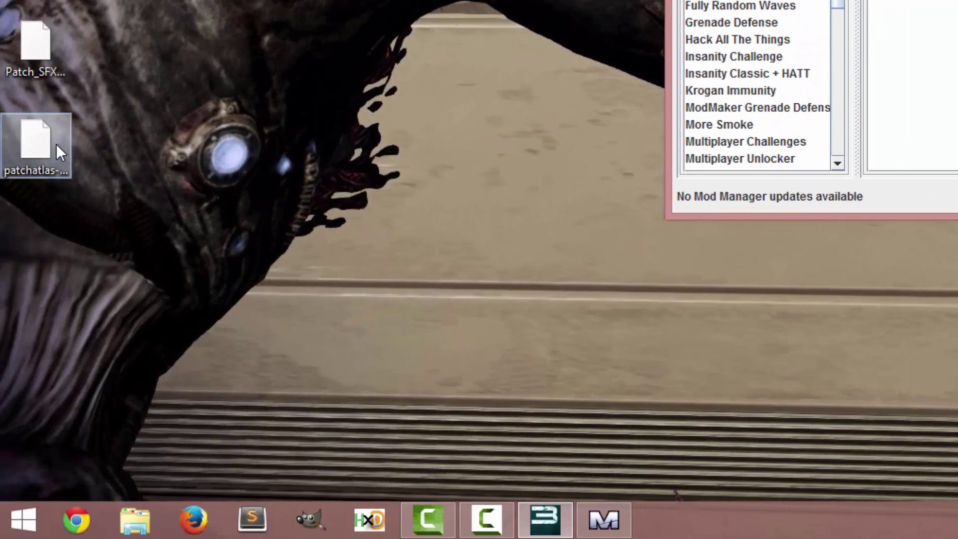
- Open patchatlas-patch.pcc in HxD and maximize the hex editor window
left_click(44, 147)
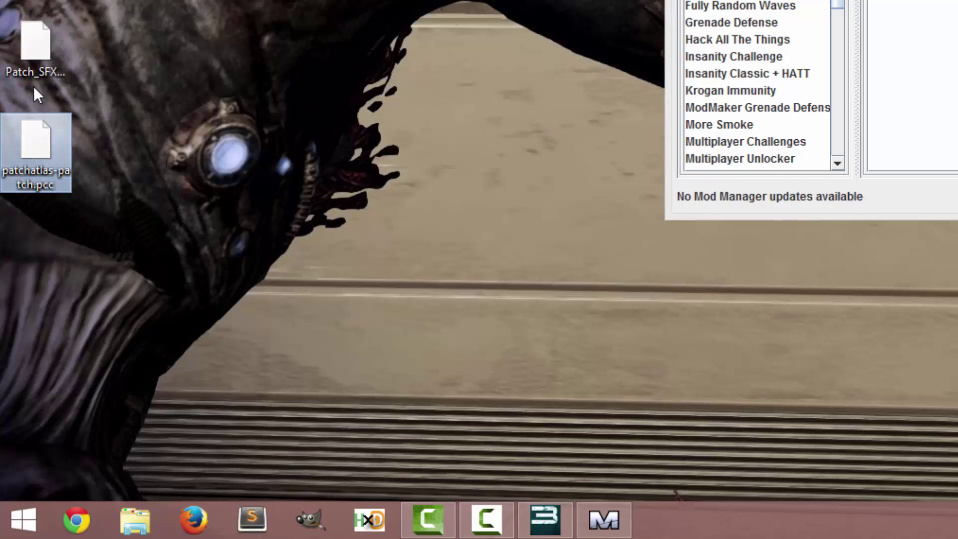
left_click(53, 64)
left_click(50, 131)
left_click(11, 62)
left_click(113, 113)
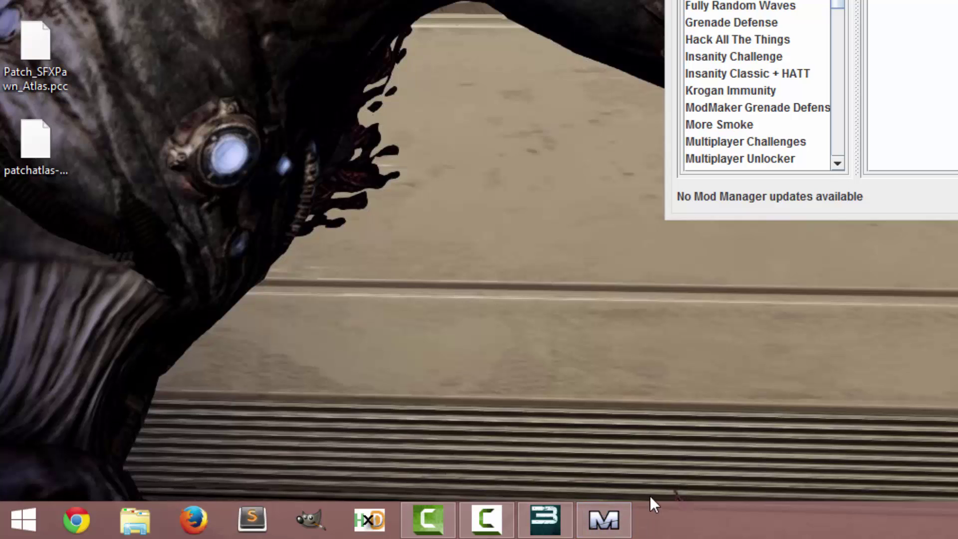
mouse_move(581, 517)
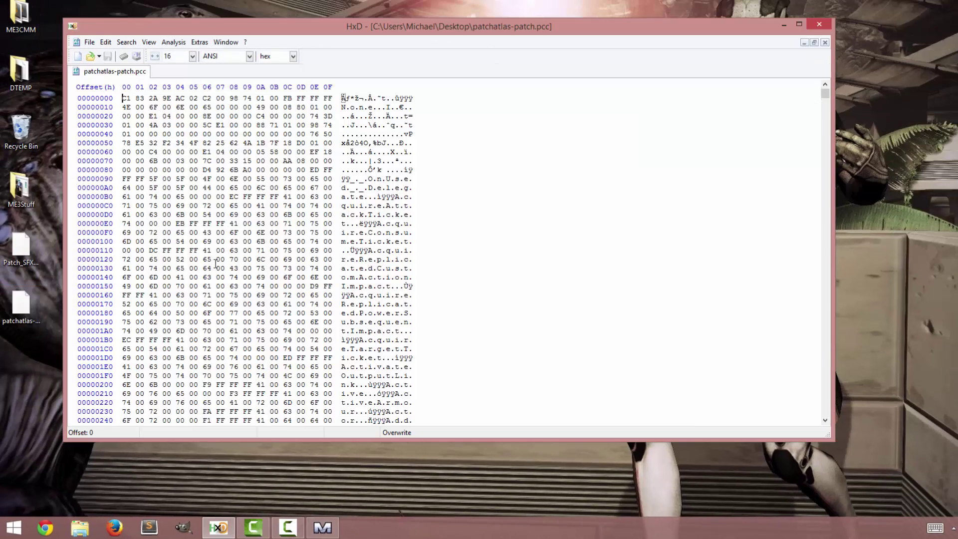
double_click(431, 27)
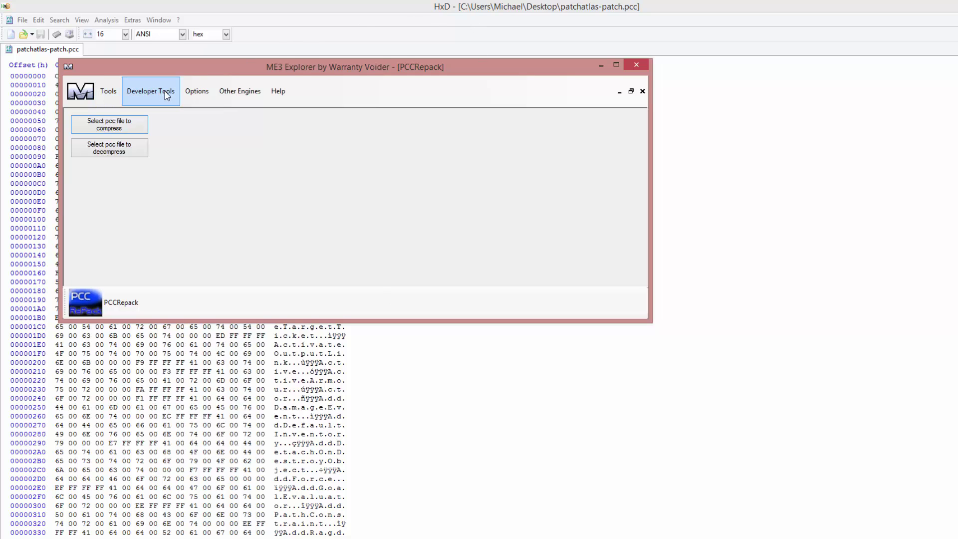
- Load Patch_SFXPawn_Atlas.pcc from the Desktop into PCC Editor 2.0
left_click(167, 96)
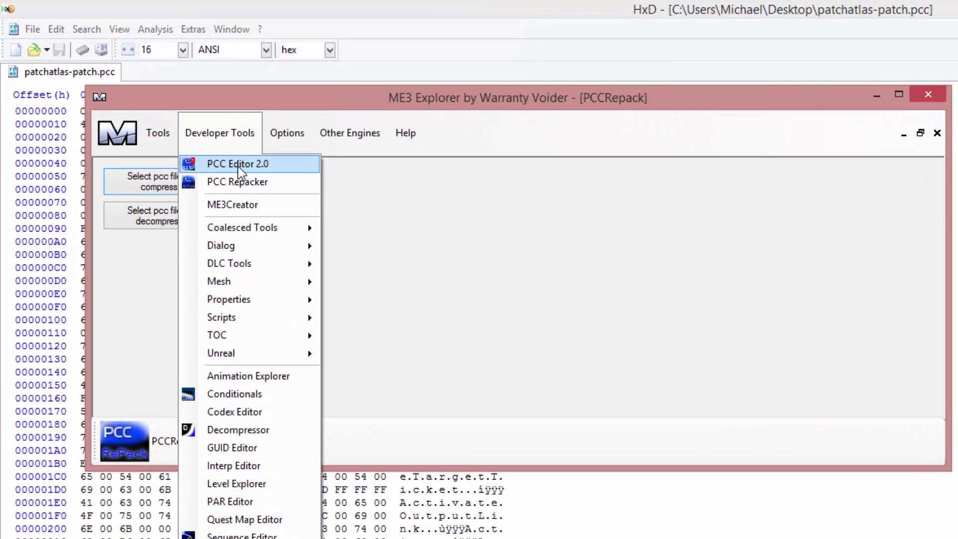
left_click(238, 166)
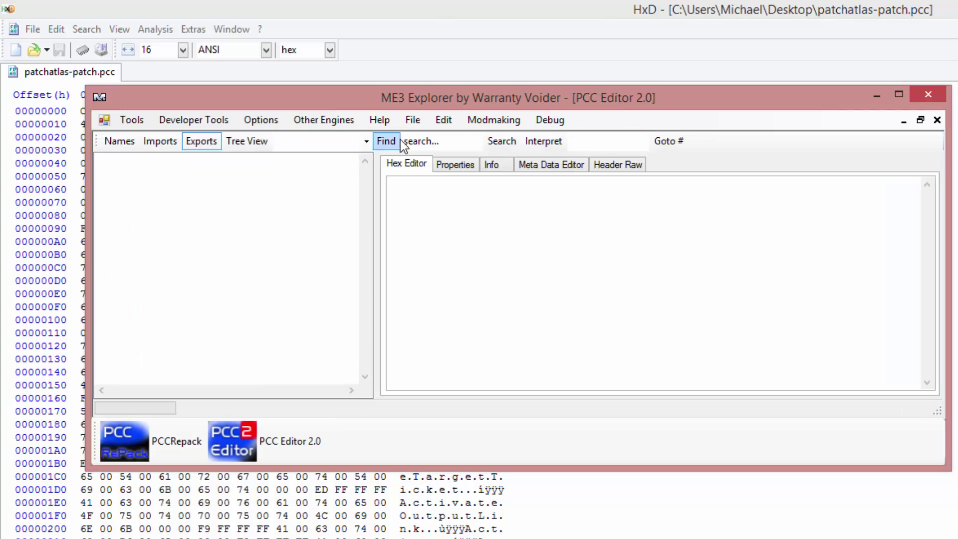
left_click(413, 119)
left_click(434, 139)
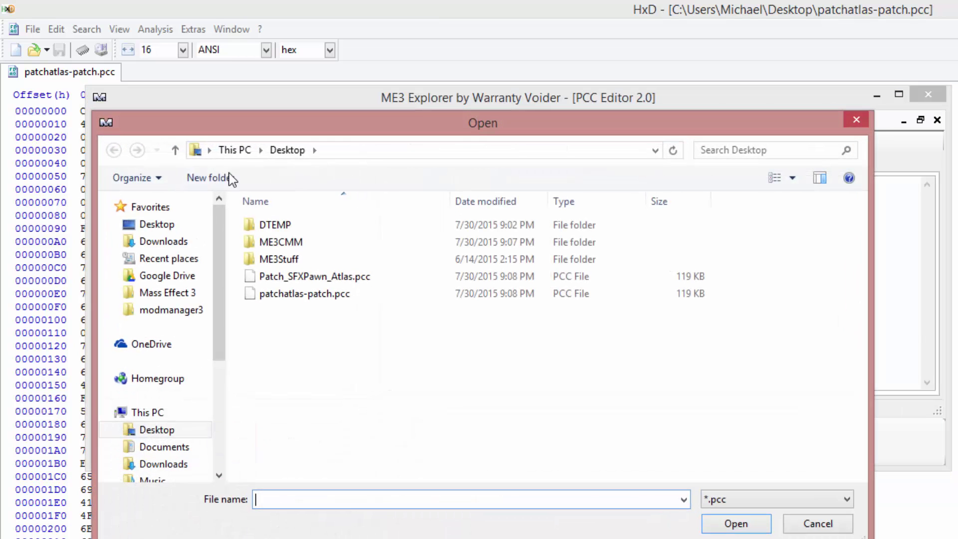
left_click(160, 226)
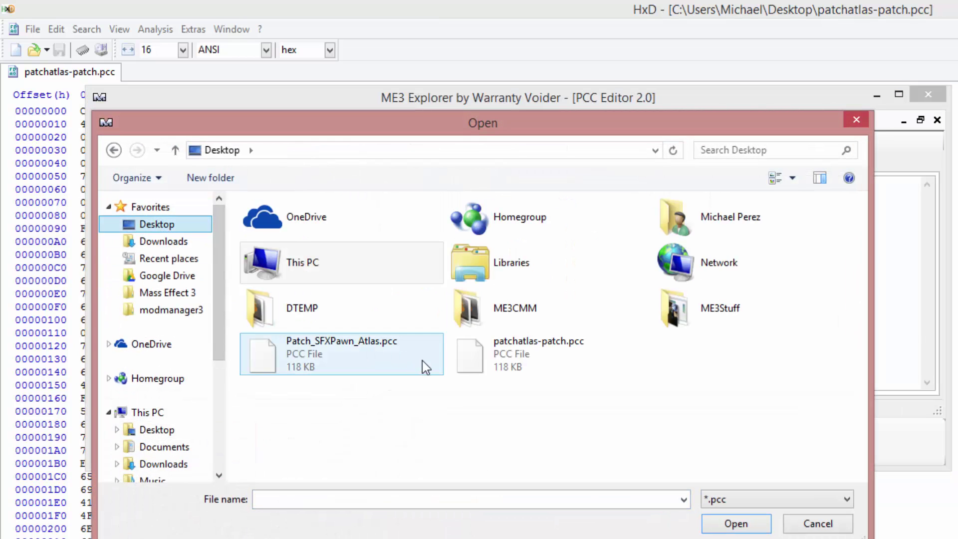
double_click(330, 358)
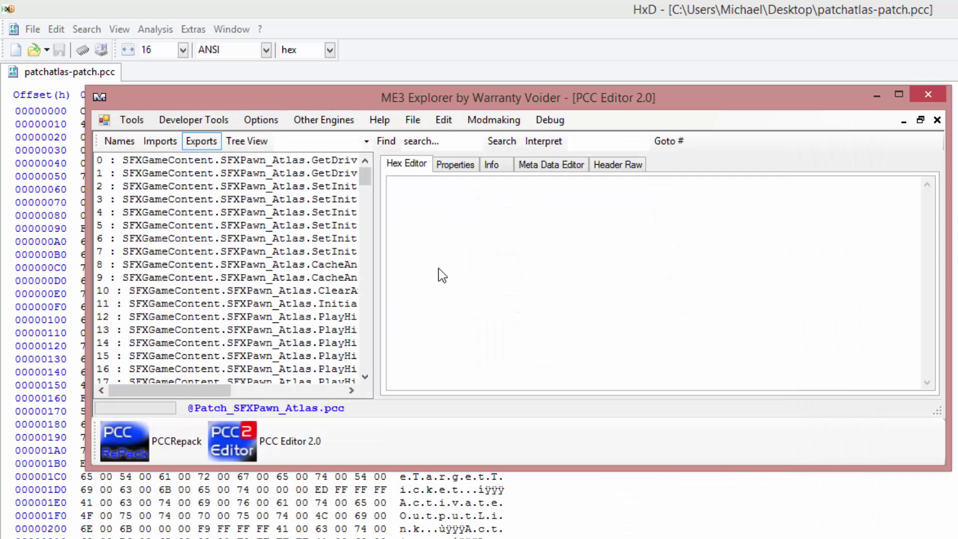
- Maximize ME3 Explorer and scroll the Exports list toward Default__SFXPawn_Atlas
double_click(576, 100)
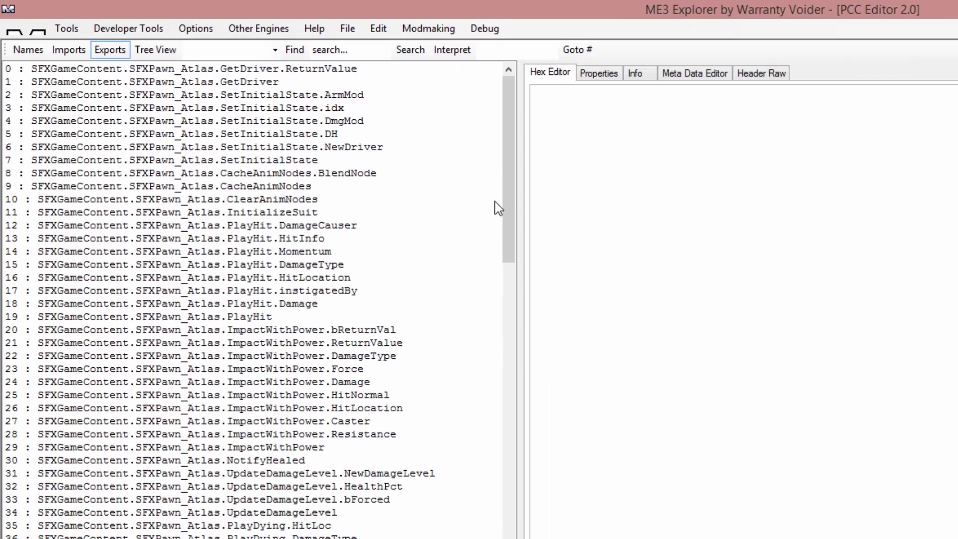
left_click_drag(504, 184, 384, 463)
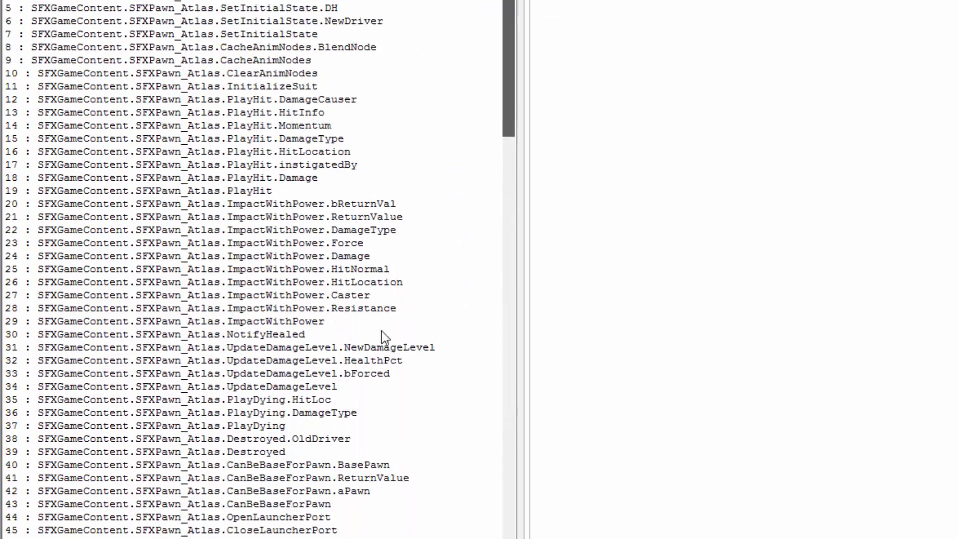
left_click_drag(384, 337, 439, 450)
- Show export 170 Default__SFXPawn_Atlas's properties and inspect bCanBeMeleed, leaving it False
left_click(227, 280)
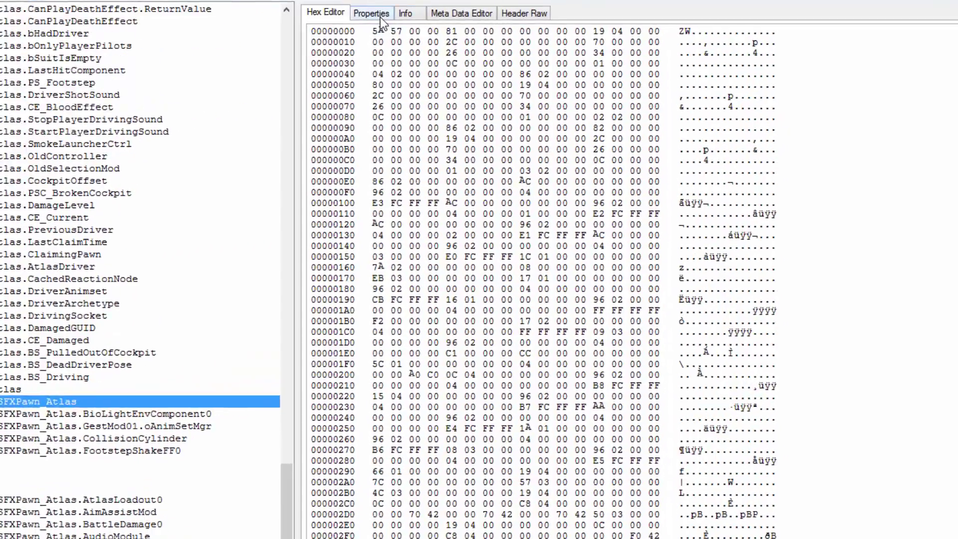
left_click(474, 14)
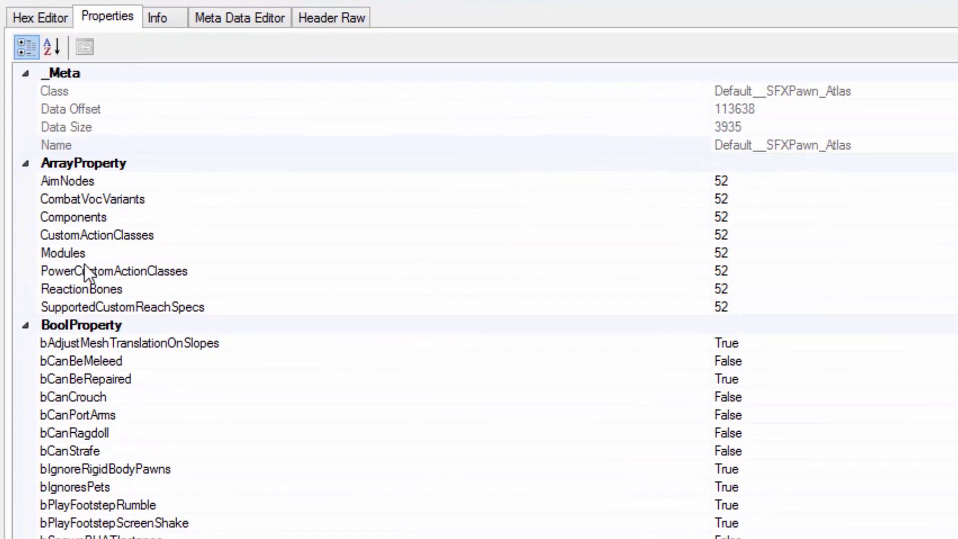
left_click(122, 364)
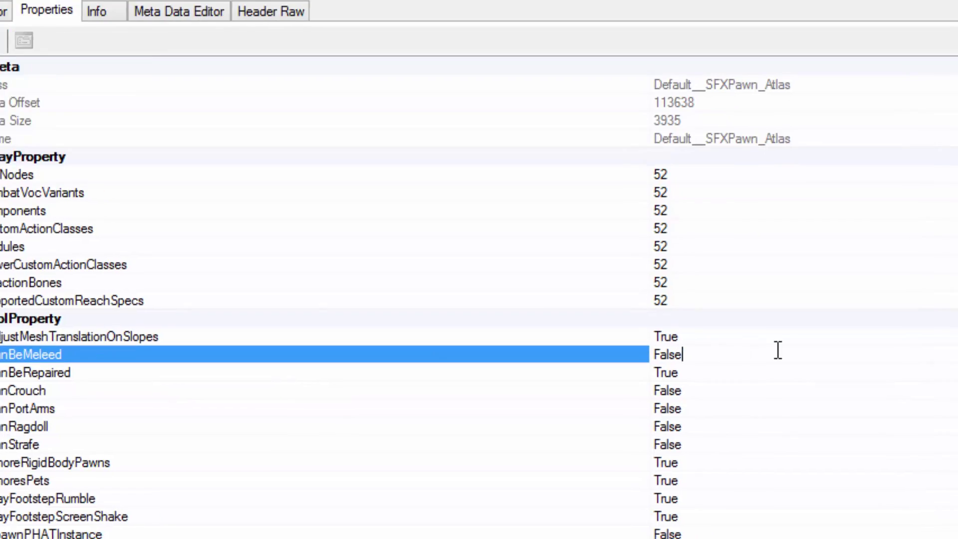
left_click(940, 315)
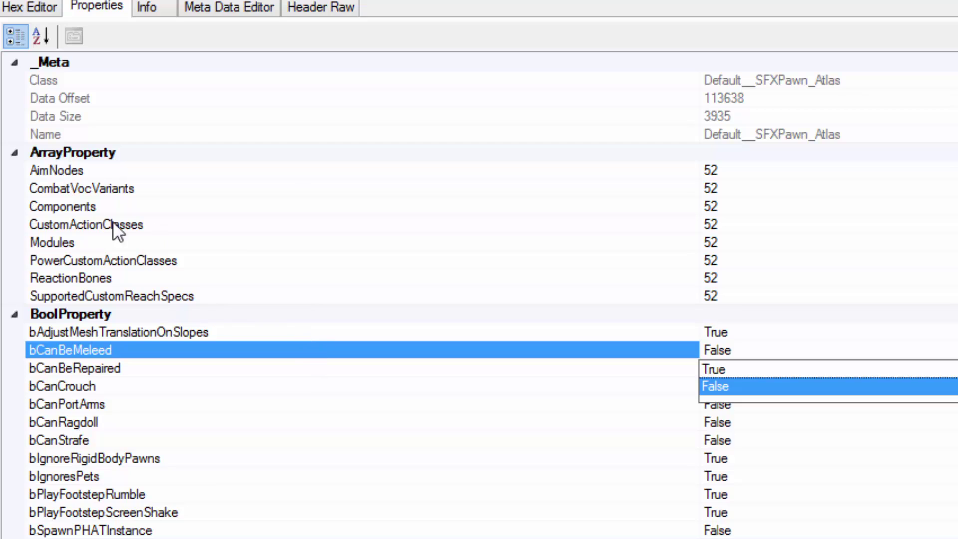
left_click(206, 322)
left_click(212, 332)
left_click(219, 347)
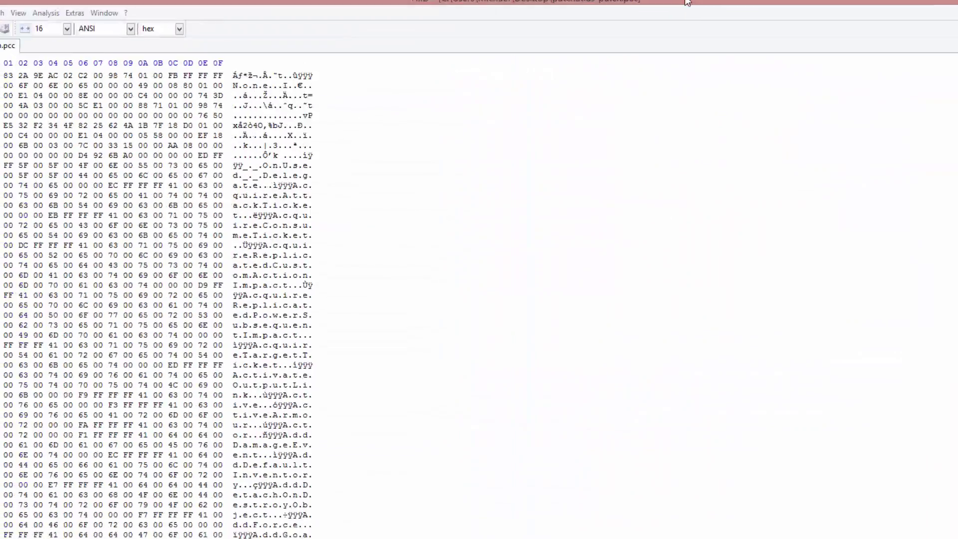
- Snap HxD to the right half and highlight the Data Offset 113638
left_click_drag(687, 4, 957, 179)
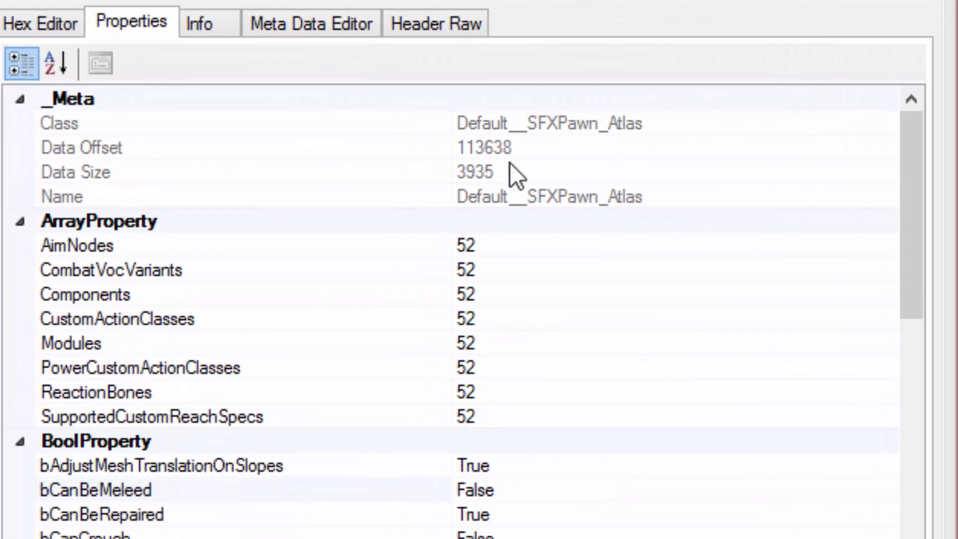
left_click(524, 150)
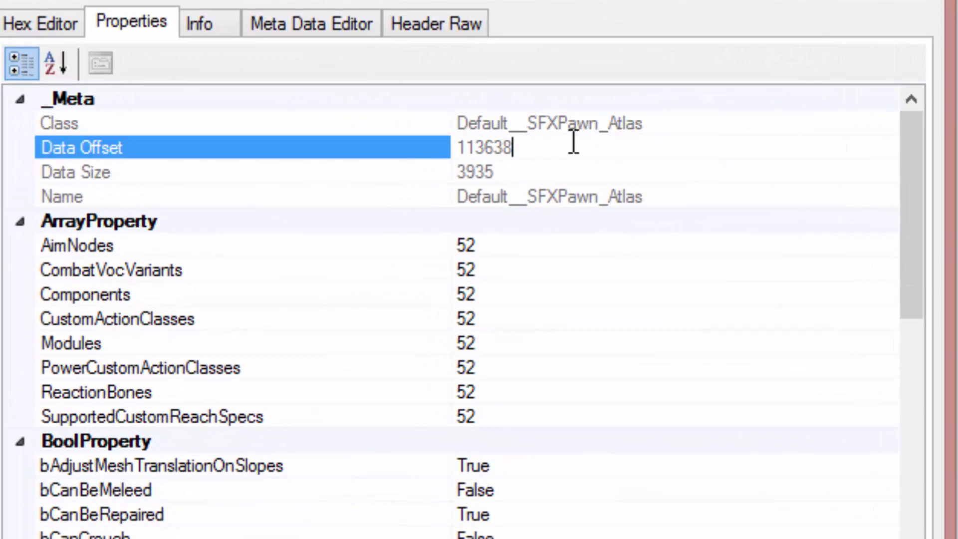
left_click_drag(560, 146, 419, 145)
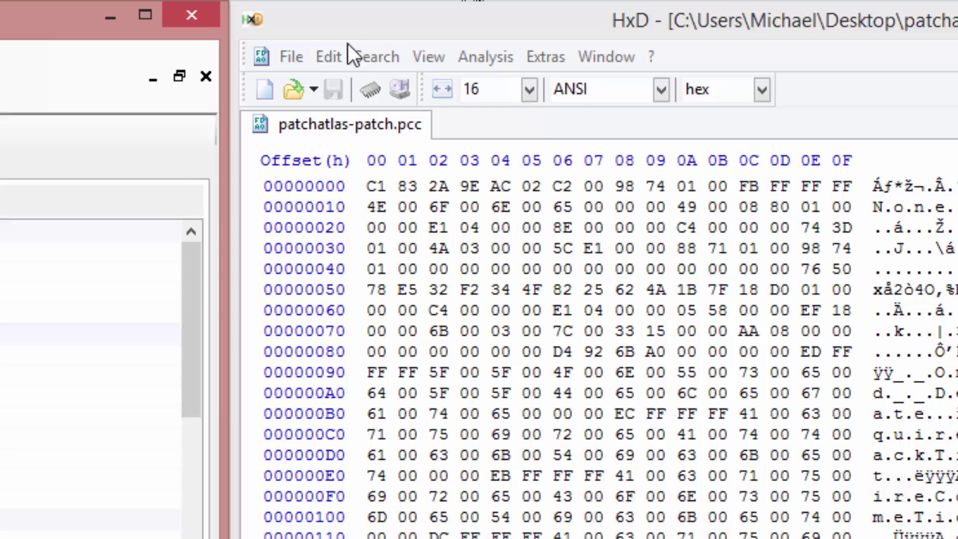
- Use Search > Goto to jump to decimal offset 113638
left_click(395, 42)
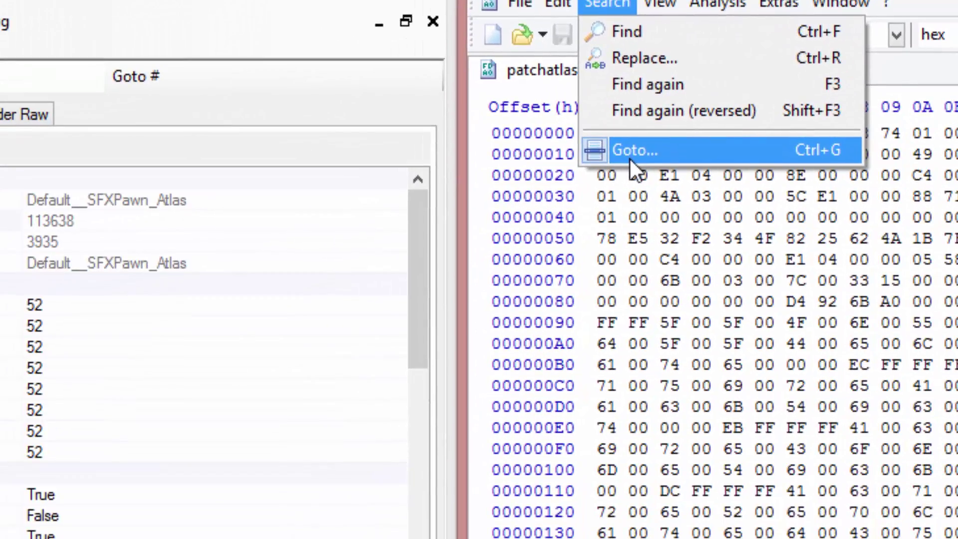
left_click(401, 206)
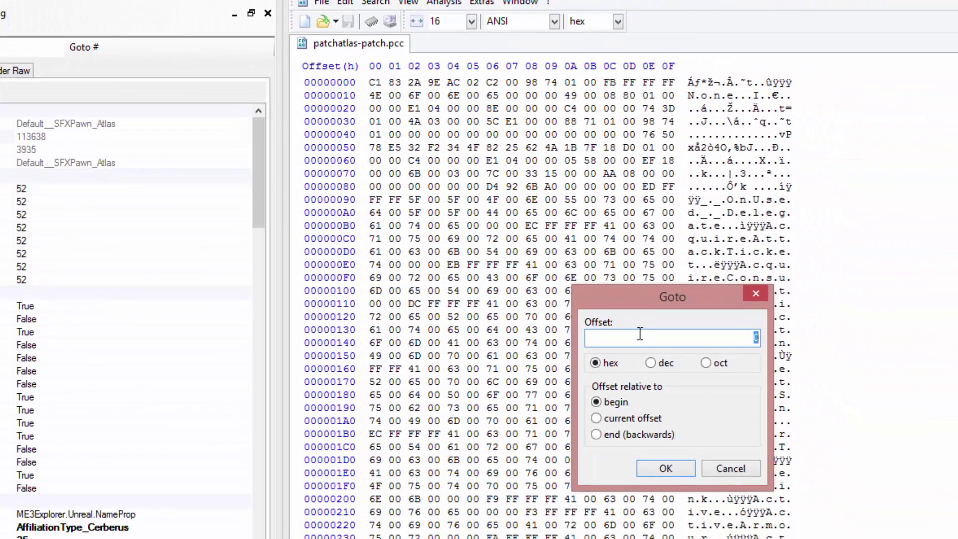
left_click(658, 367)
type("113638")
key("Return")
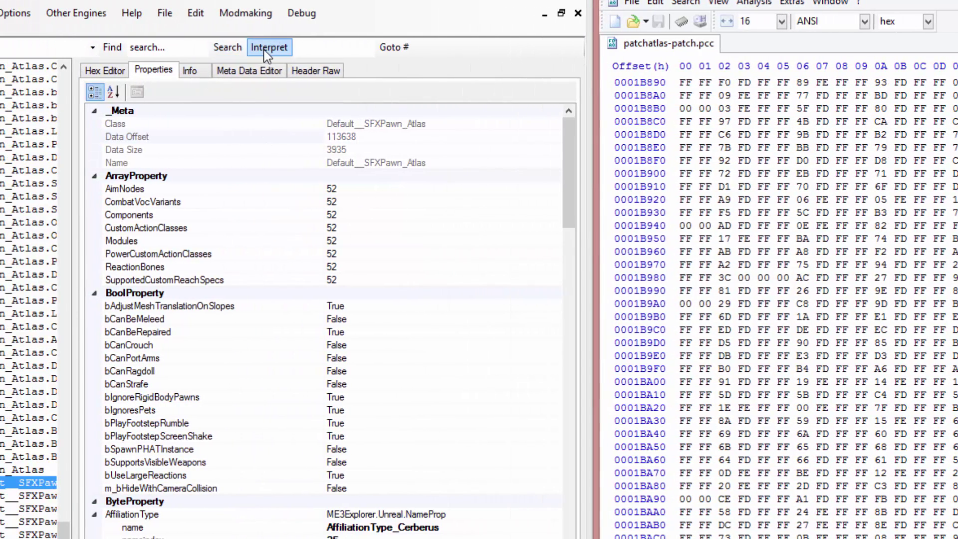
- Interpret Default__SFXPawn_Atlas's raw data and pick the bCanBeMeleed entry at offset 0458
left_click(269, 47)
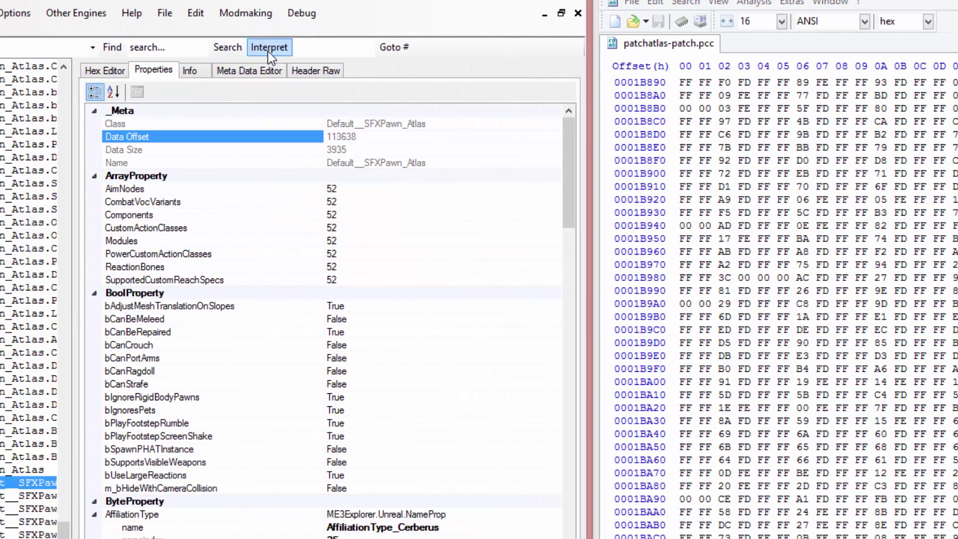
left_click(269, 47)
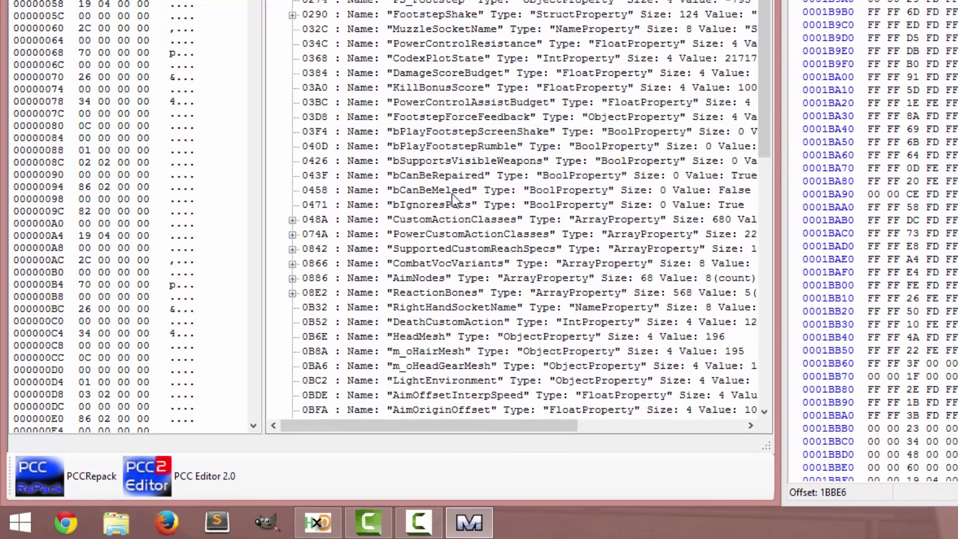
left_click(452, 193)
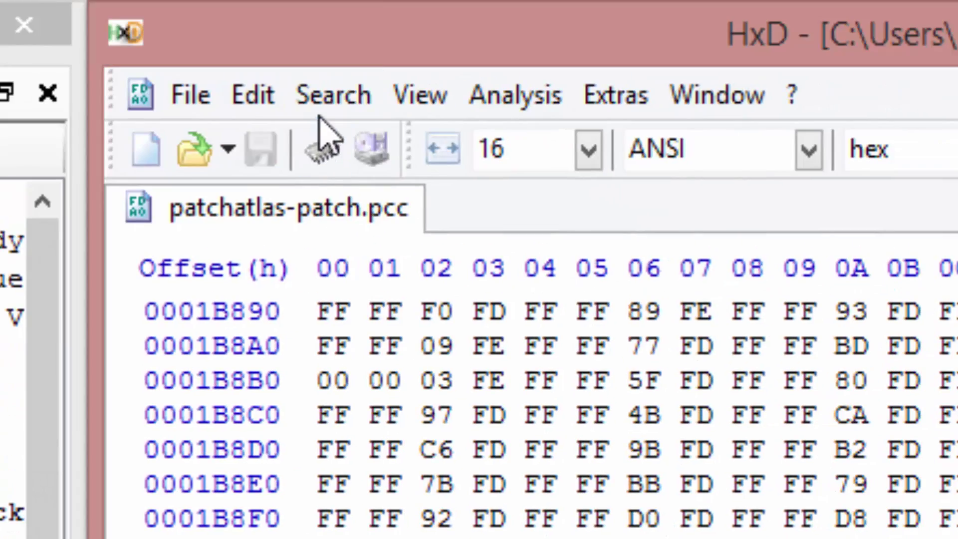
- Search patchatlas-patch.pcc in HxD for the hex values AF 00 00 00 78
left_click(327, 97)
key("ctrl+f")
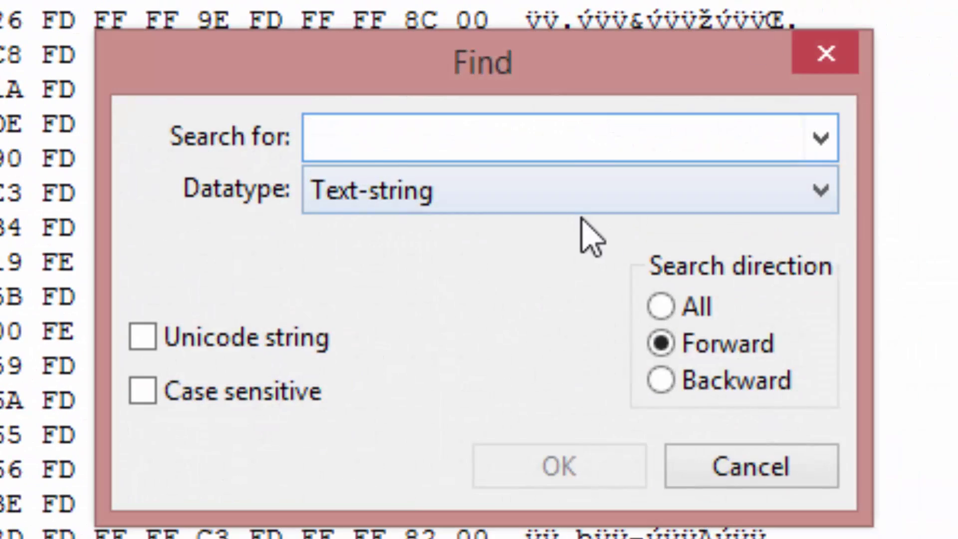
left_click(590, 176)
left_click(573, 266)
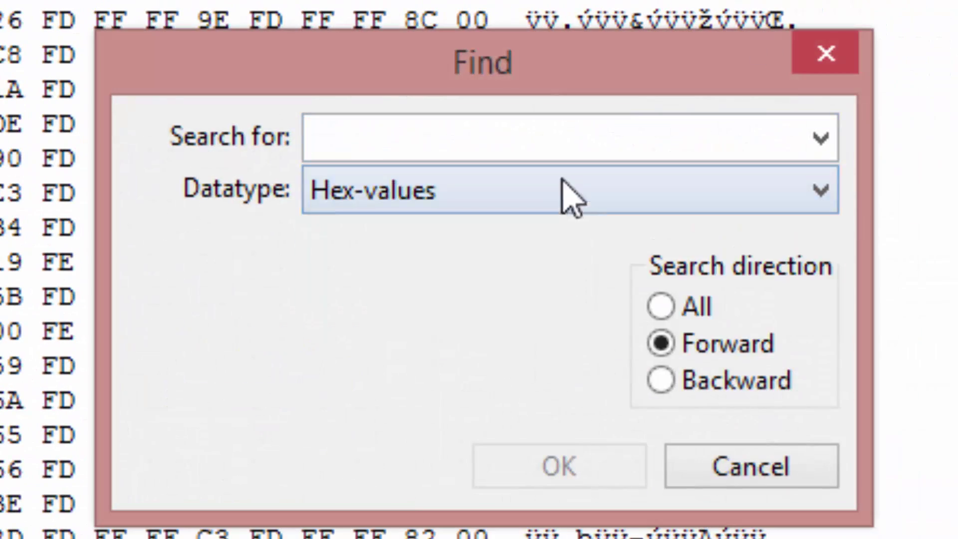
type("af0")
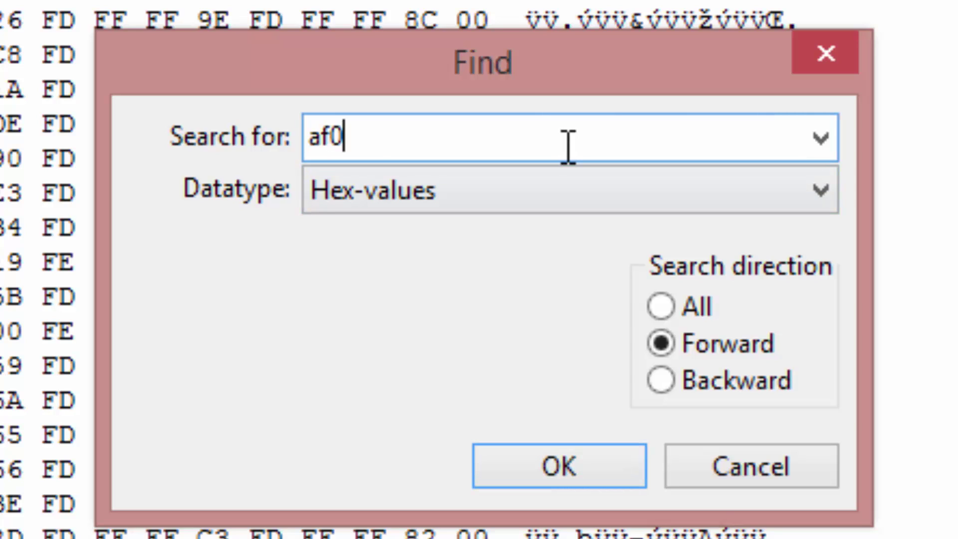
type("0000078")
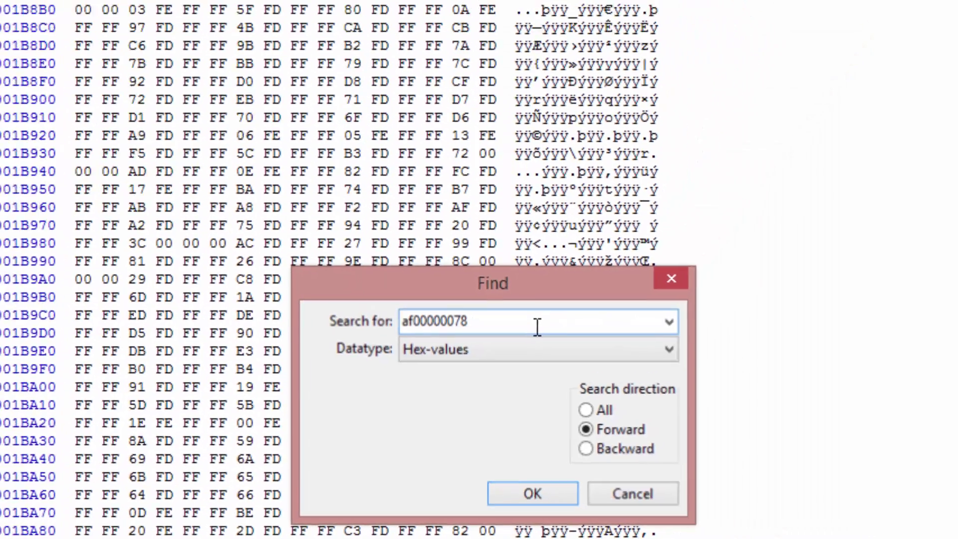
key("Return")
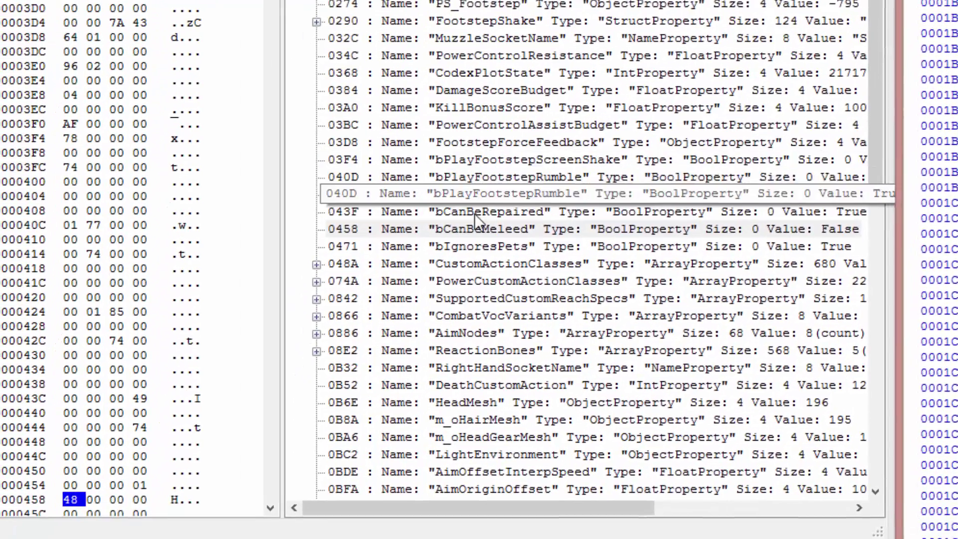
- Select bCanBeMeleed in ME3 Explorer and run an HxD search with the pasted value
left_click(482, 224)
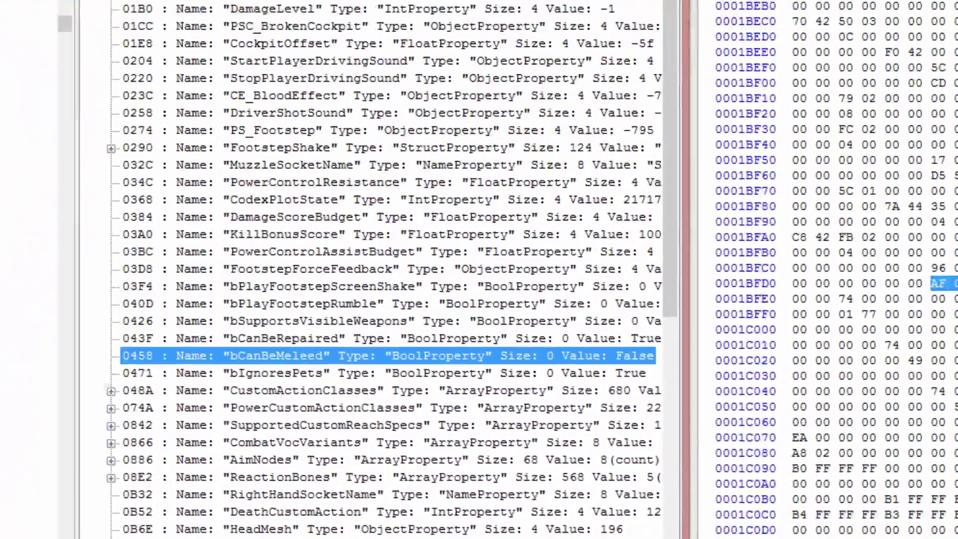
left_click(957, 0)
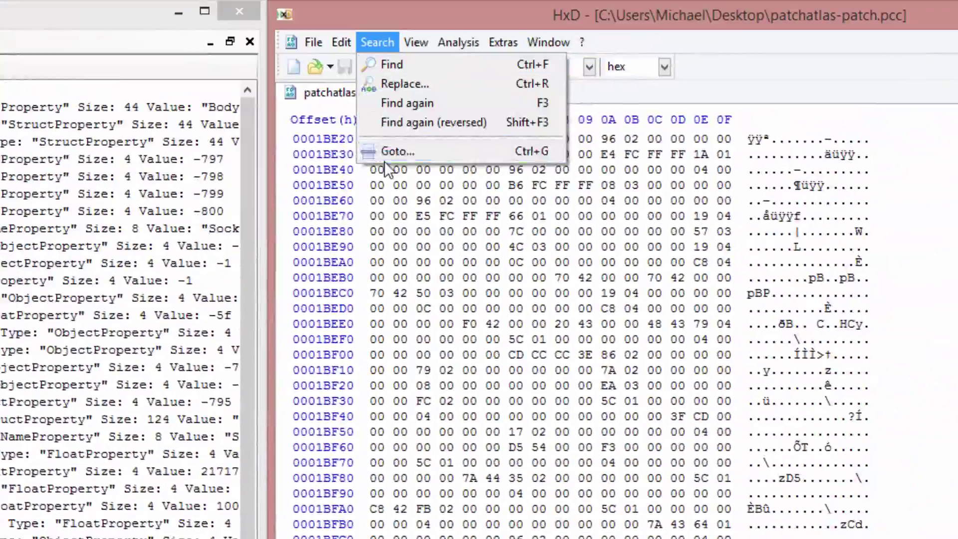
left_click(385, 156)
key("alt+h")
key("ctrl+v")
key("Return")
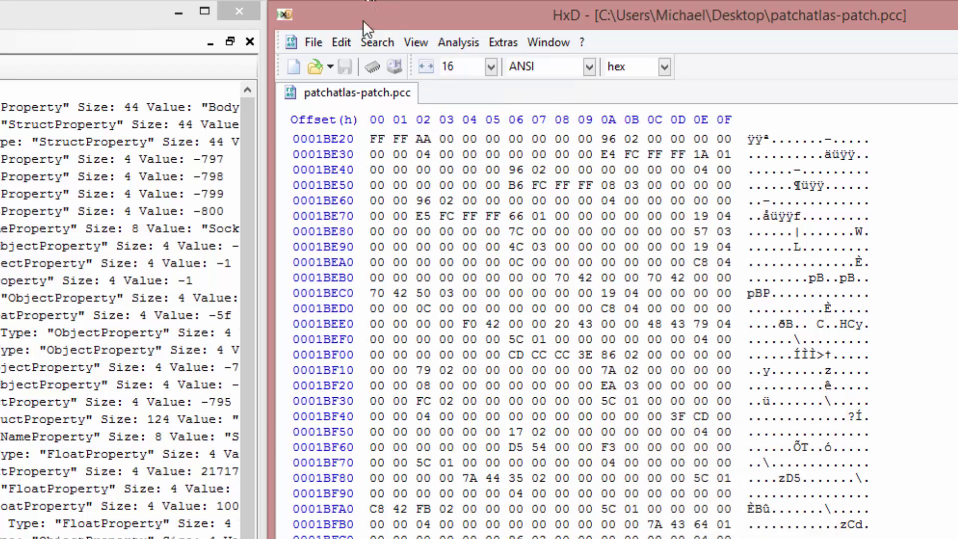
- Search HxD for the byte 48 and inspect bCanBeMeleed's data byte
left_click(375, 42)
left_click(408, 65)
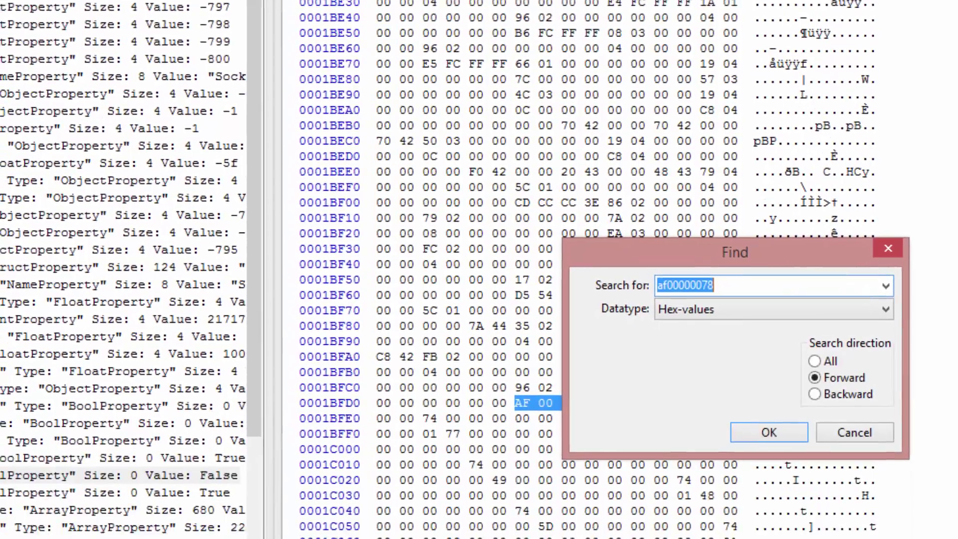
type("48")
key("Return")
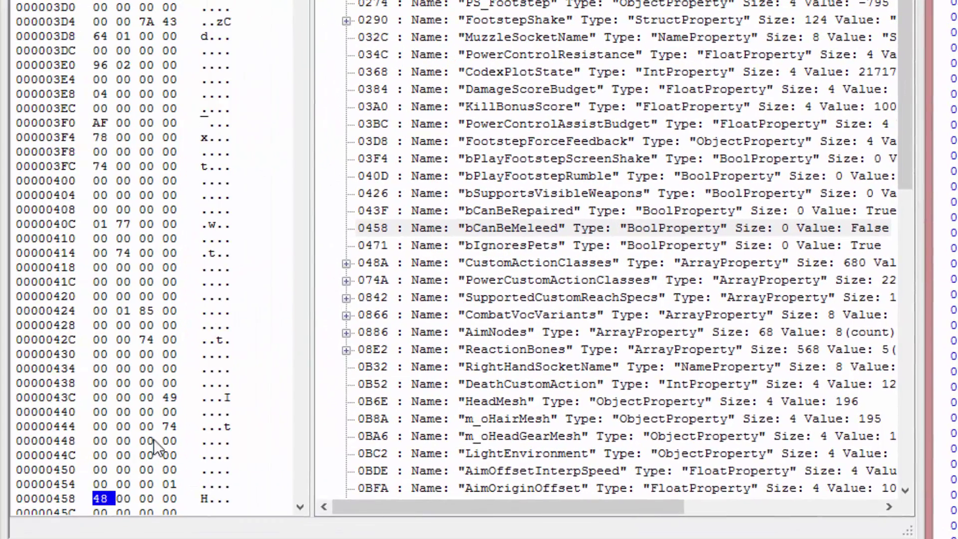
left_click(174, 423)
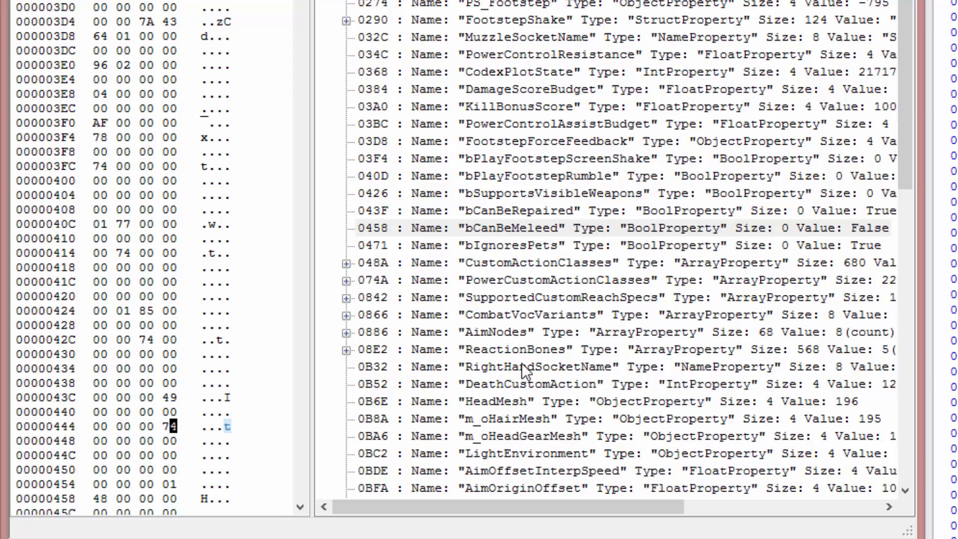
left_click(502, 226)
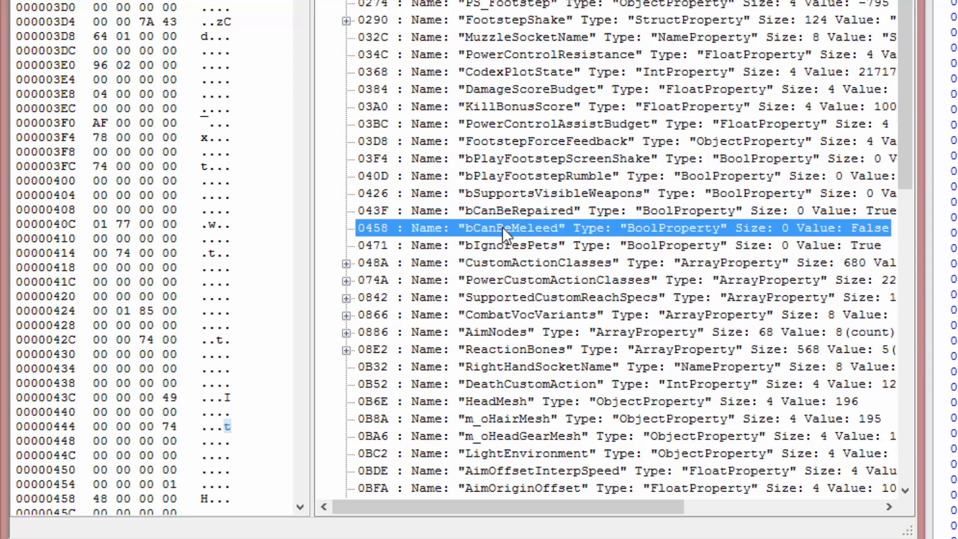
key("Up")
key("Down")
key("Down")
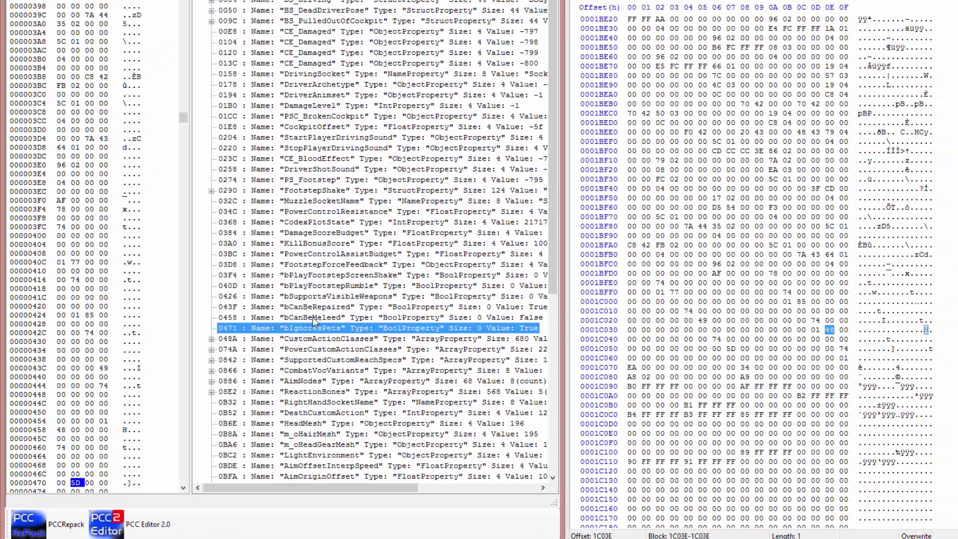
left_click(314, 318)
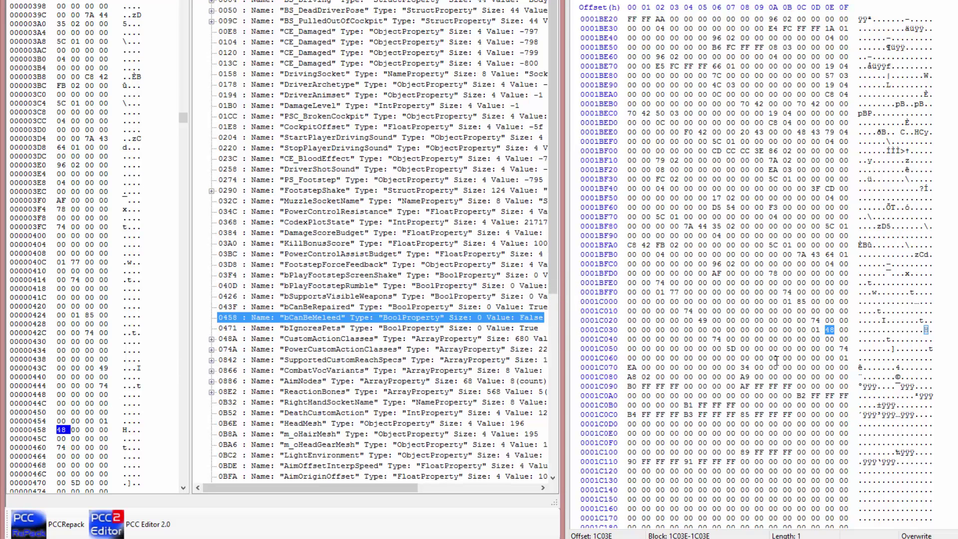
left_click(824, 330)
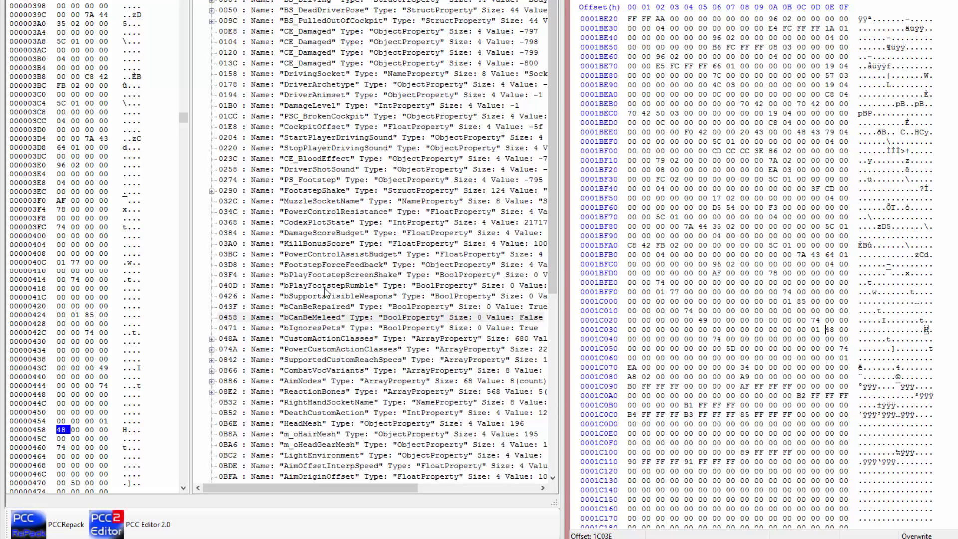
left_click(348, 319)
left_click(346, 329)
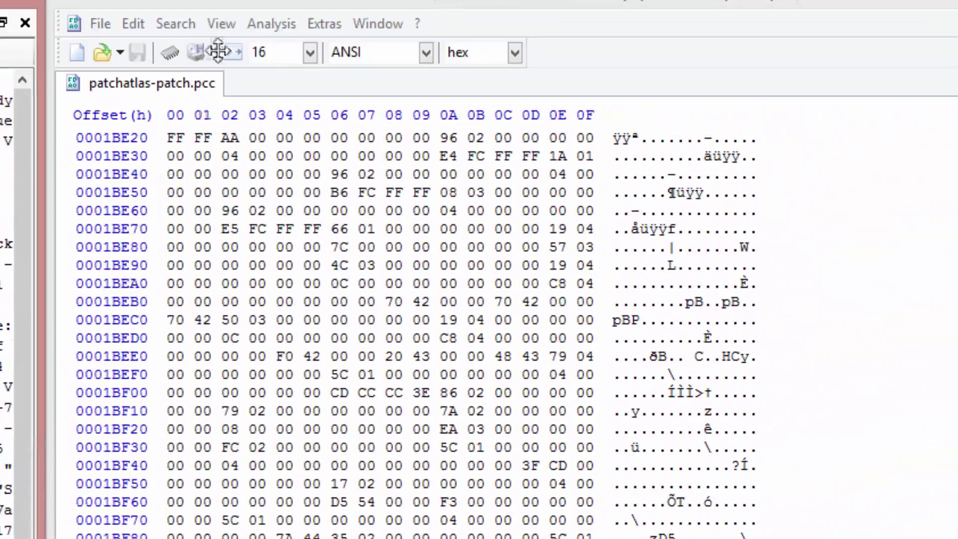
- Find byte 5D in HxD, change the byte before it from 00 to 01, and save patchatlas-patch.pcc
left_click(174, 24)
left_click(191, 95)
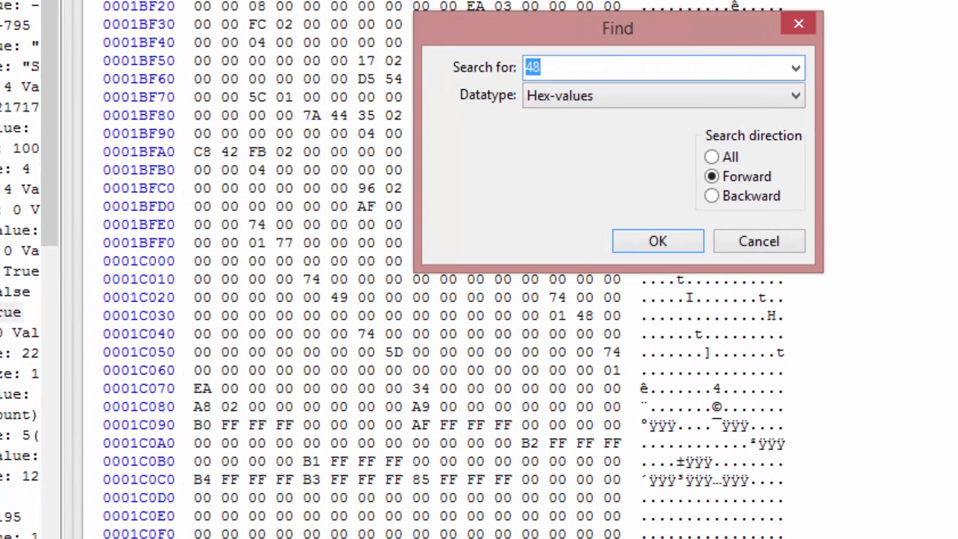
type("5d")
key("Return")
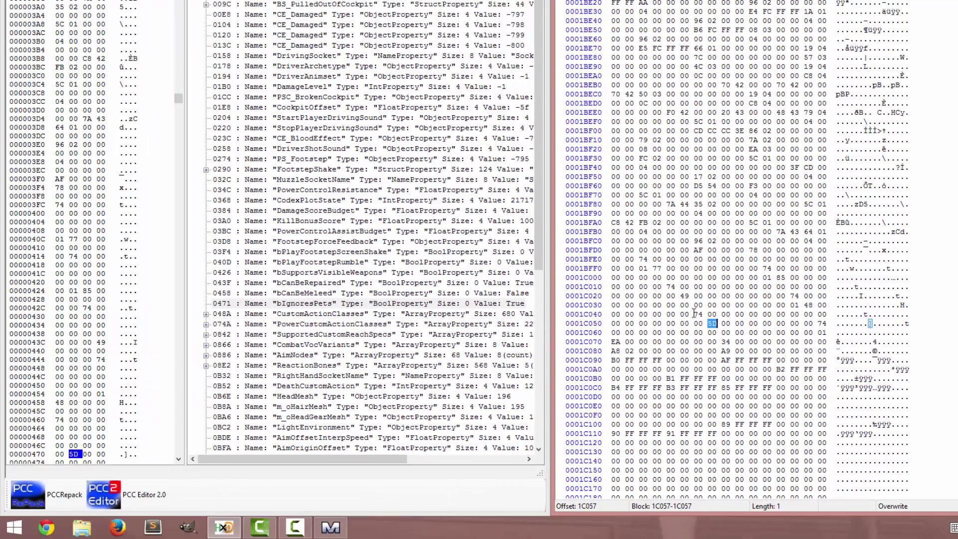
left_click(695, 323)
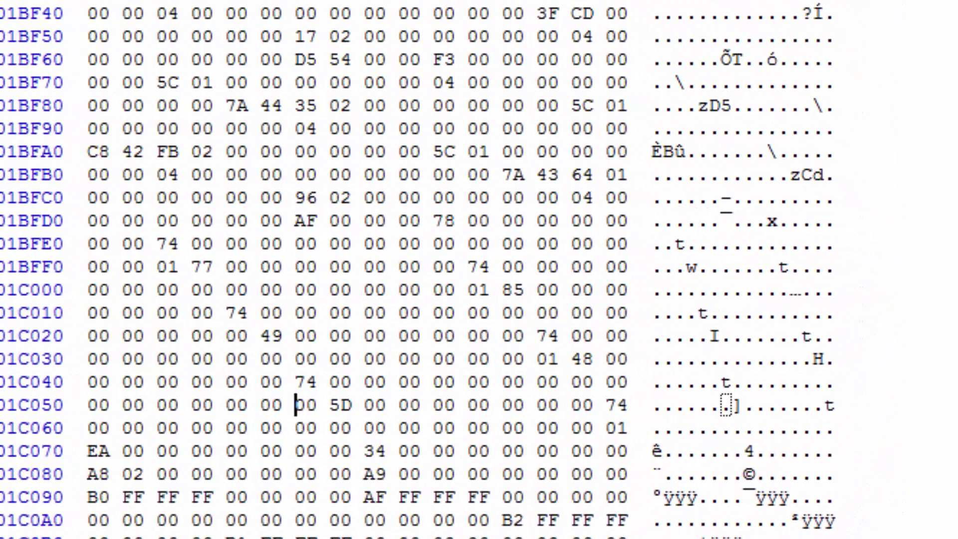
type("01")
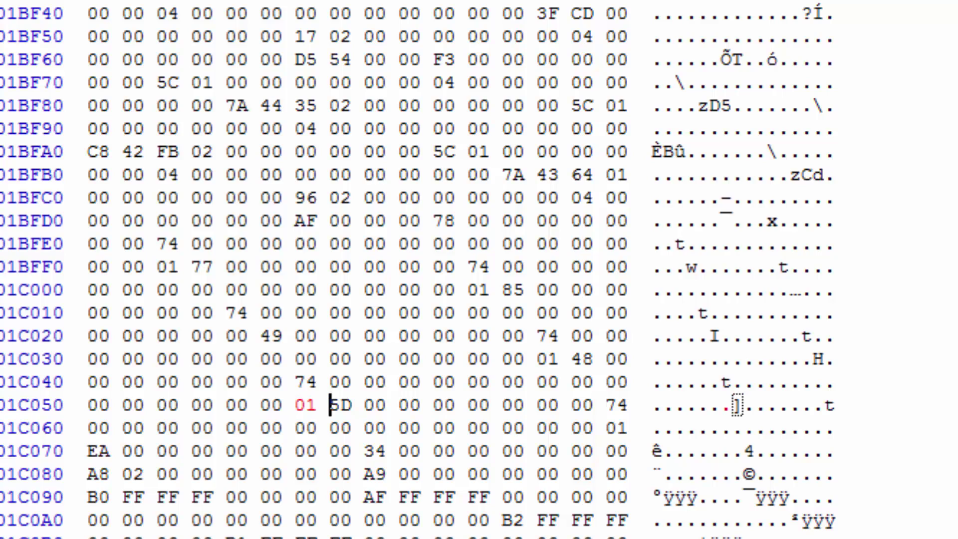
key("ctrl+s")
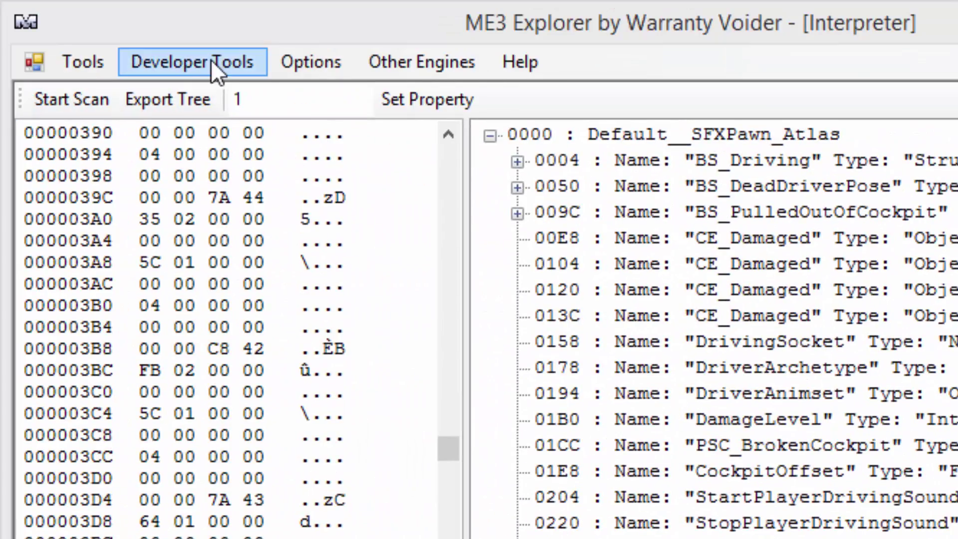
- Load patchatlas-patch.pcc into PCC Editor 2.0
left_click(210, 62)
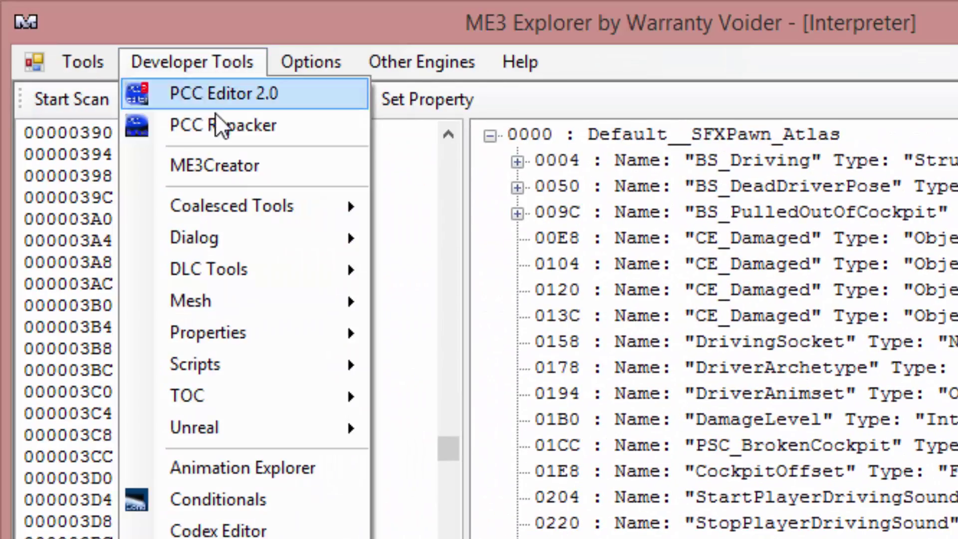
left_click(230, 96)
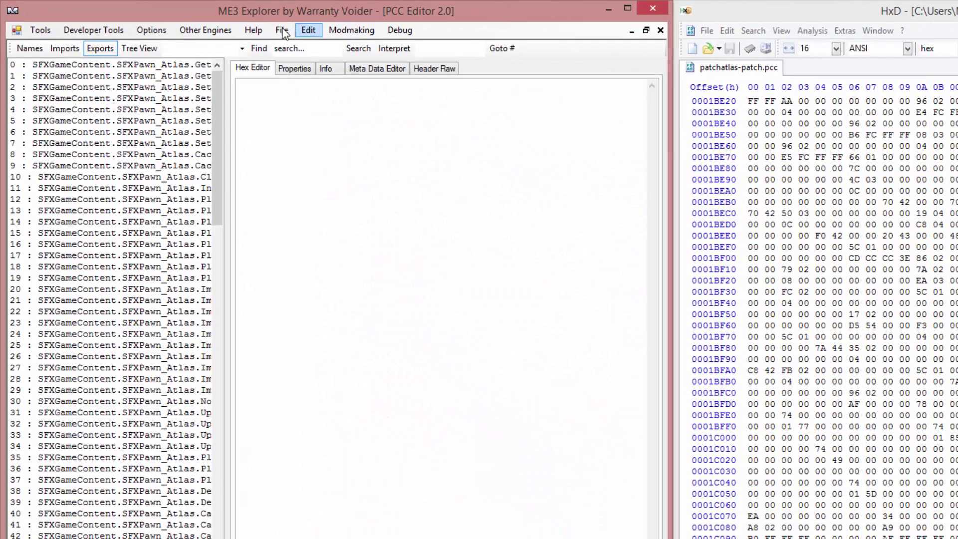
left_click(282, 30)
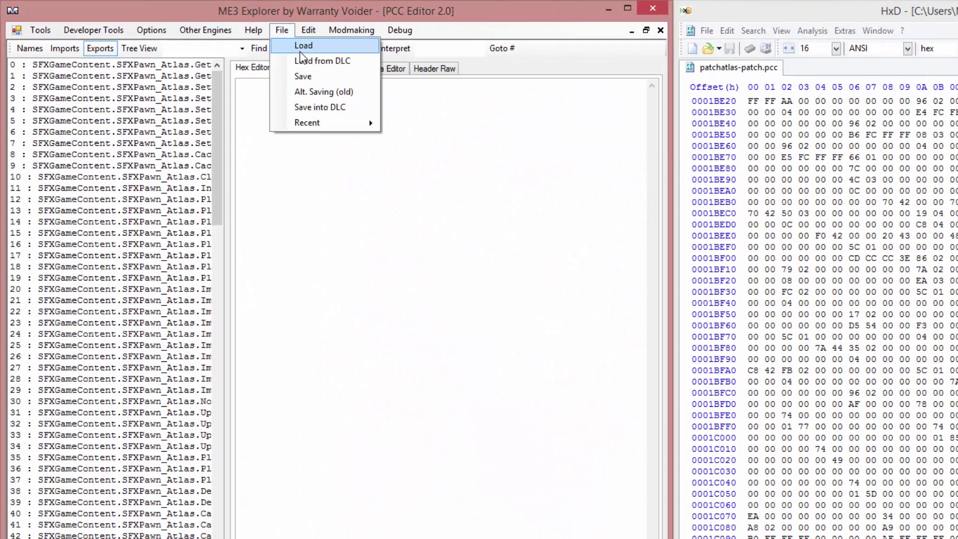
left_click(299, 44)
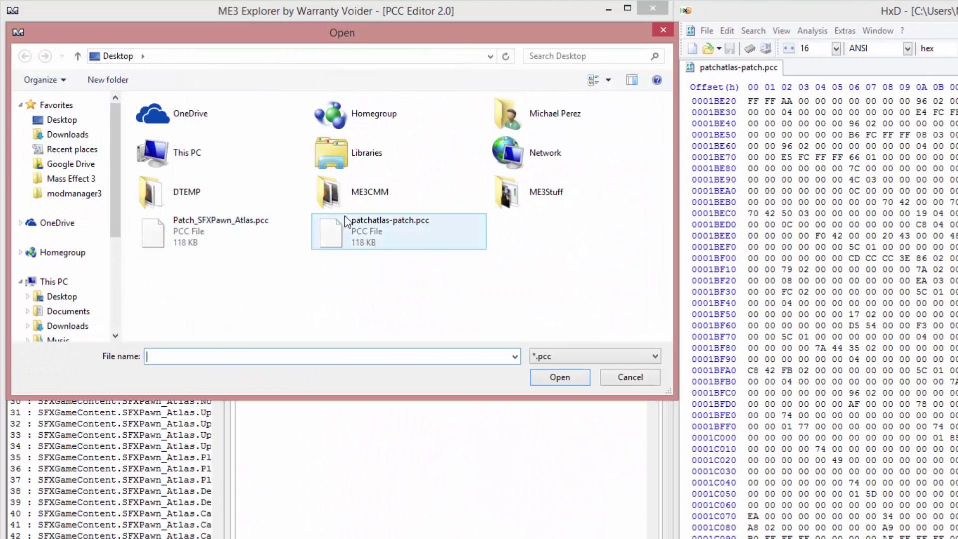
double_click(396, 242)
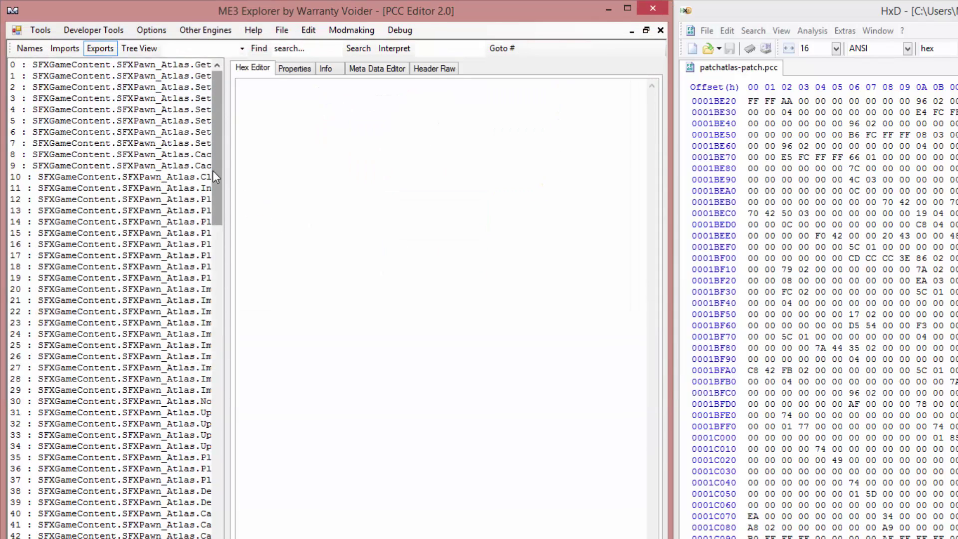
- Check export 170 Default__SFXPawn_Atlas's properties to confirm bCanBeMeleed is True
left_click_drag(216, 183, 363, 428)
scroll(348, 385, "down", 13)
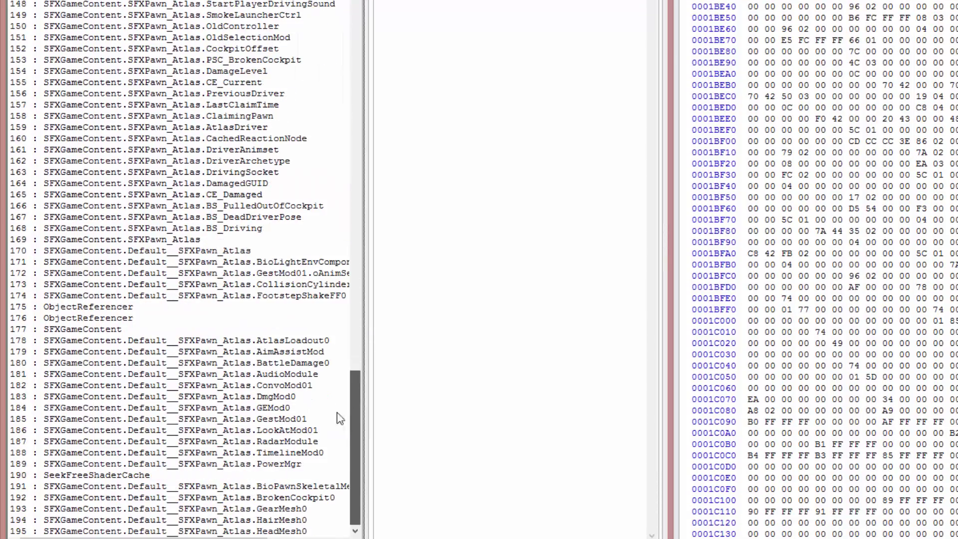
left_click(249, 251)
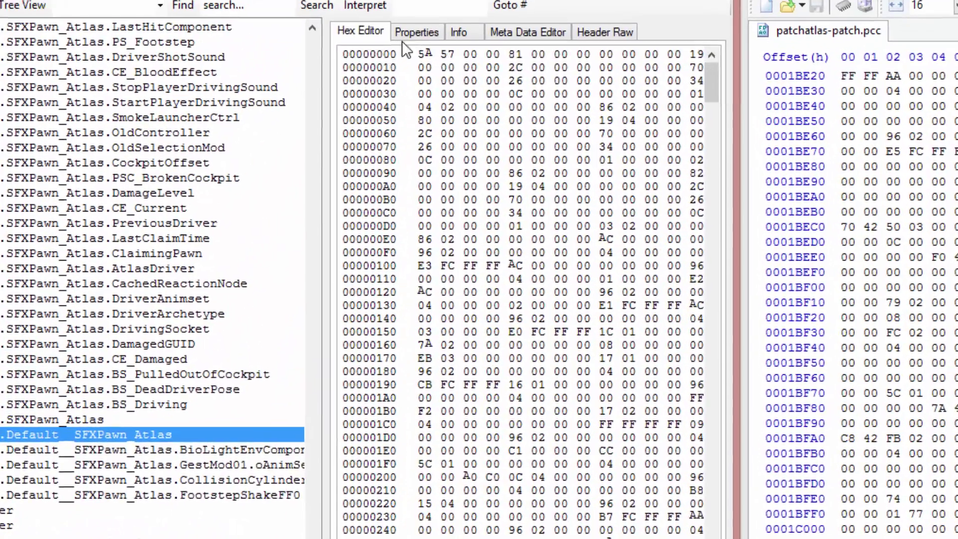
left_click(406, 30)
left_click(427, 343)
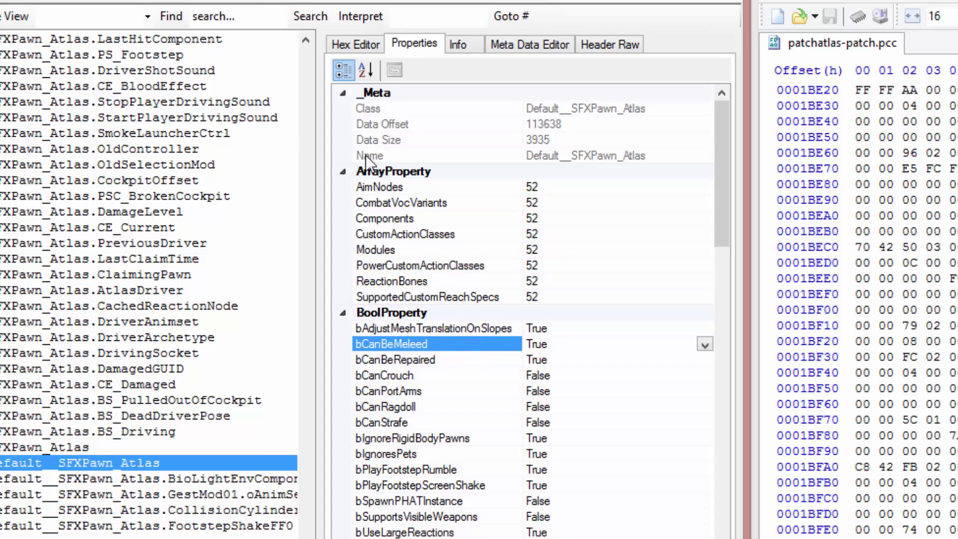
scroll(150, 285, "up", 15)
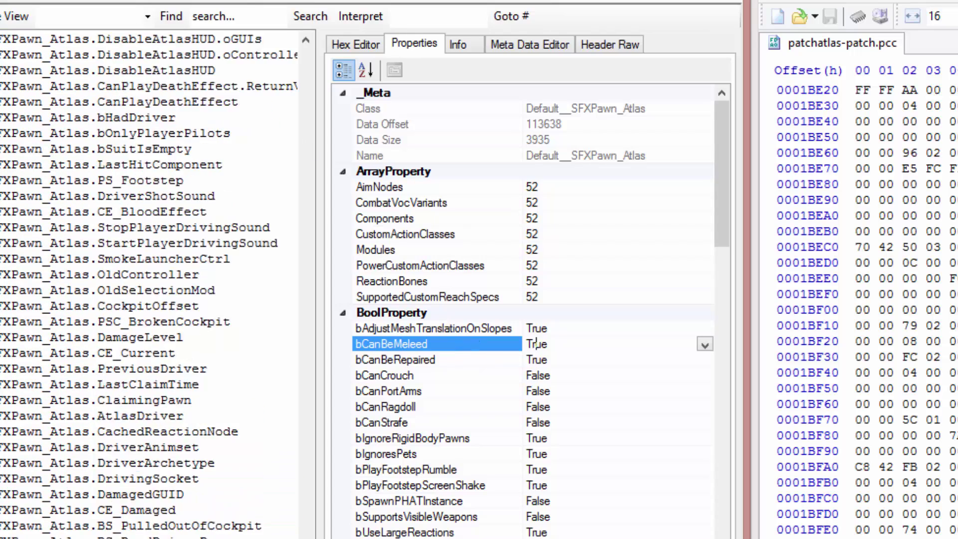
scroll(357, 349, "up", 2)
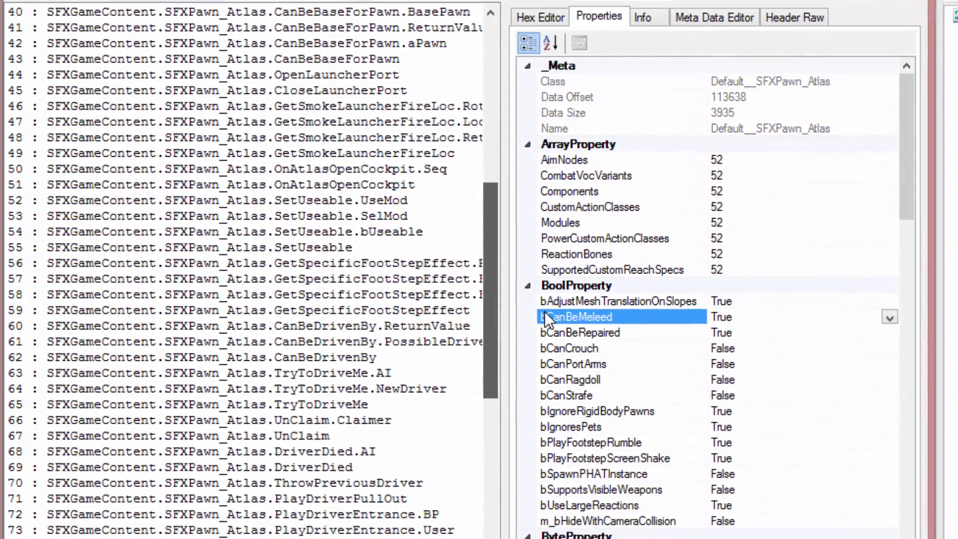
scroll(551, 302, "up", 2)
- Browse the SetUseable and CanBeBaseForPawn function scripts
left_click(385, 314)
left_click(390, 325)
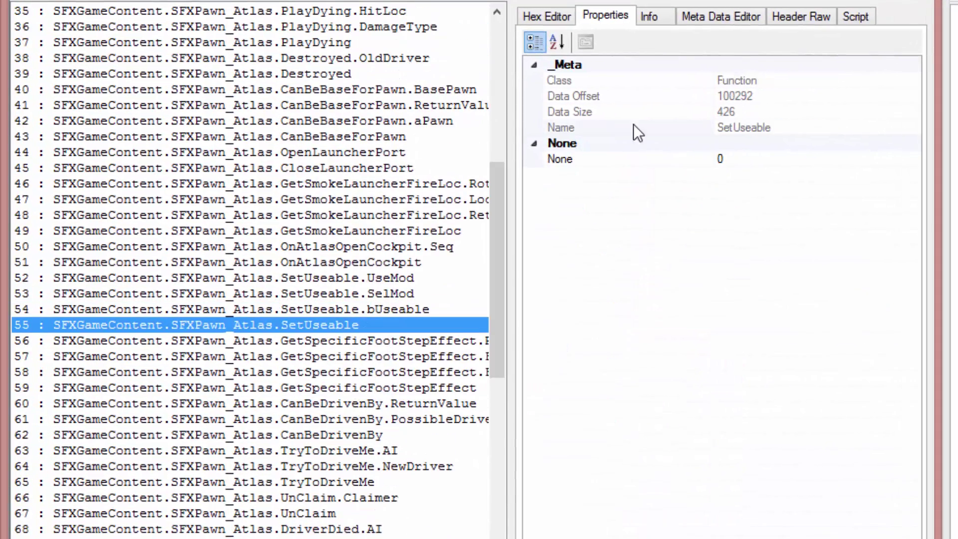
left_click(849, 19)
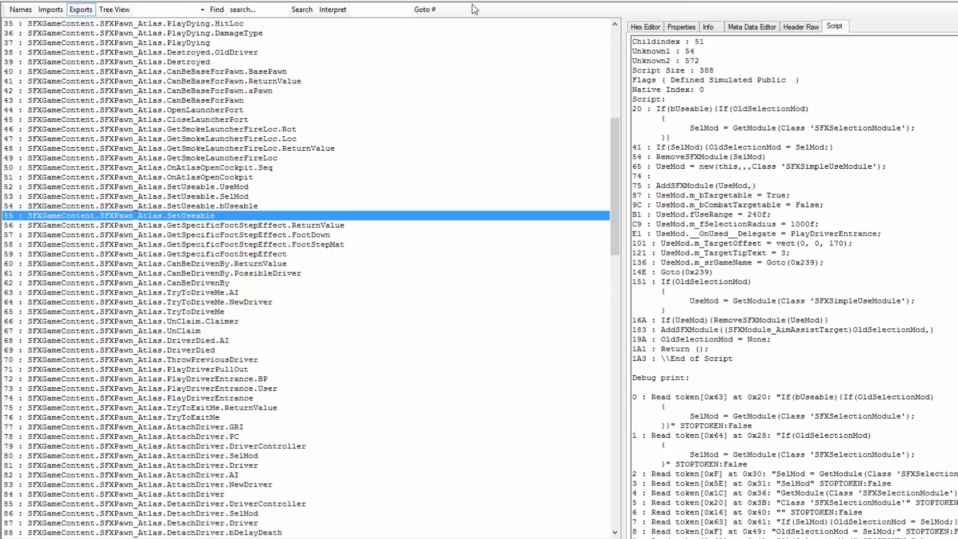
left_click(224, 101)
left_click(835, 26)
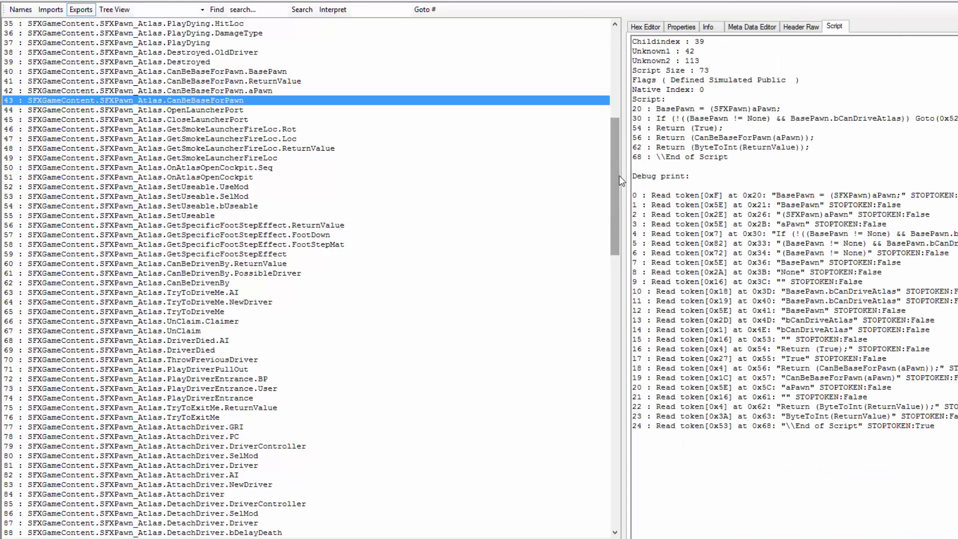
left_click_drag(613, 177, 627, 111)
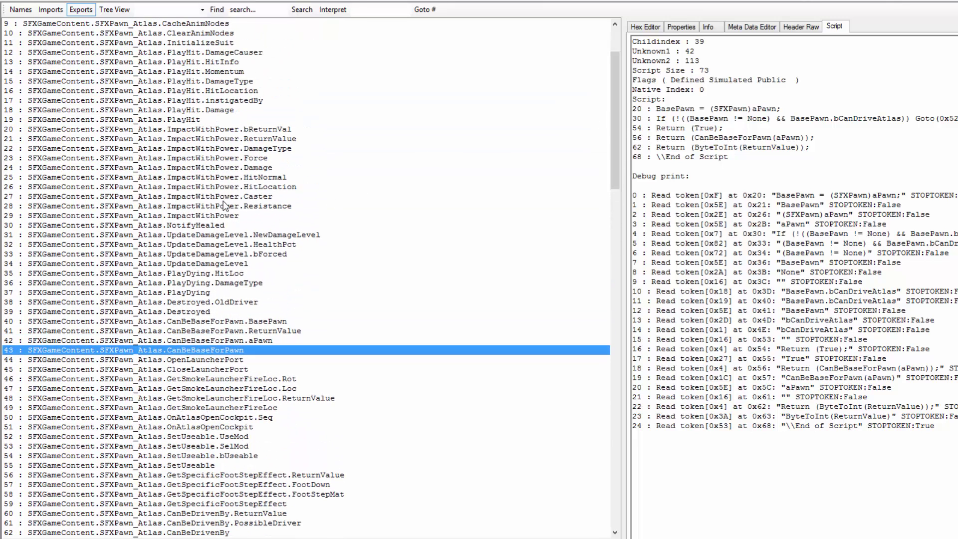
- View the ImpactWithPower and PlayHit scripts, noting PlayHit's data offset 97596
left_click(215, 215)
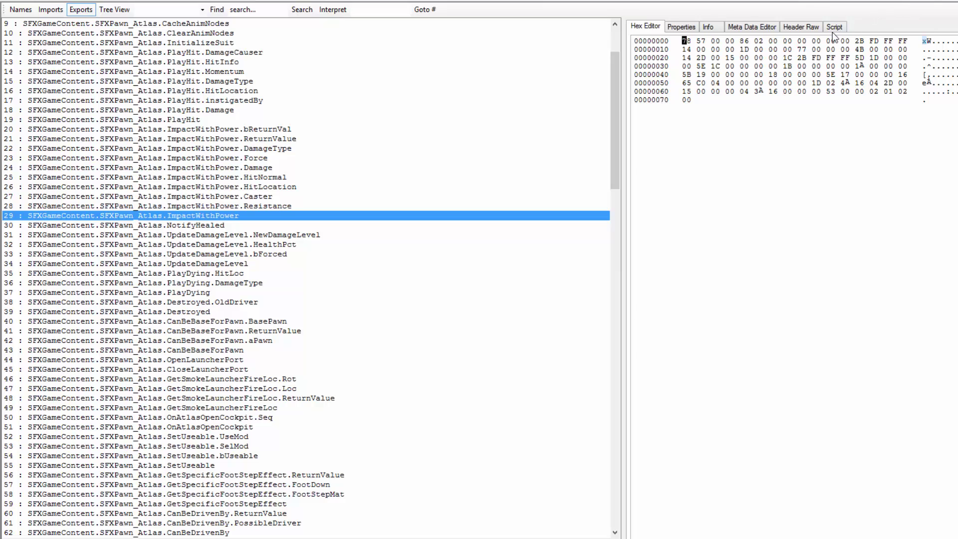
left_click(834, 27)
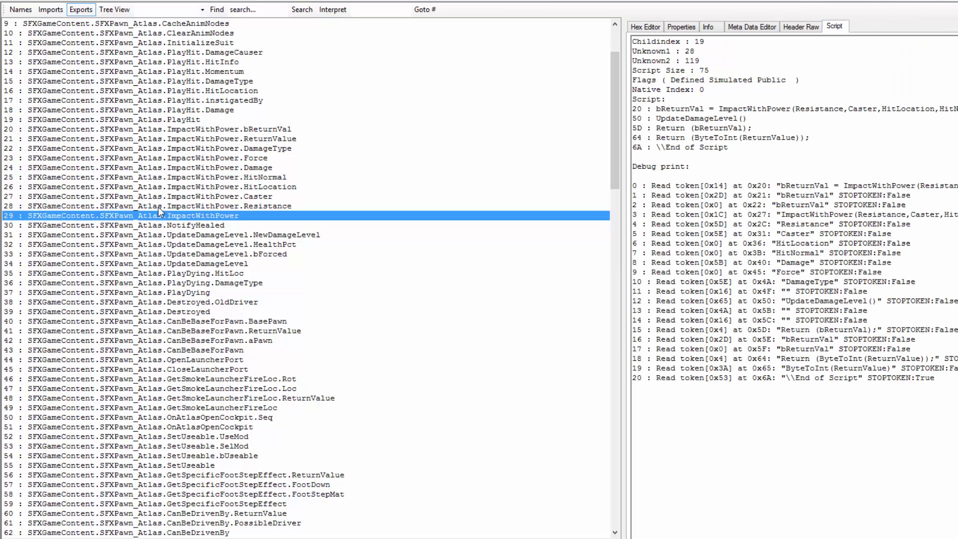
left_click(192, 119)
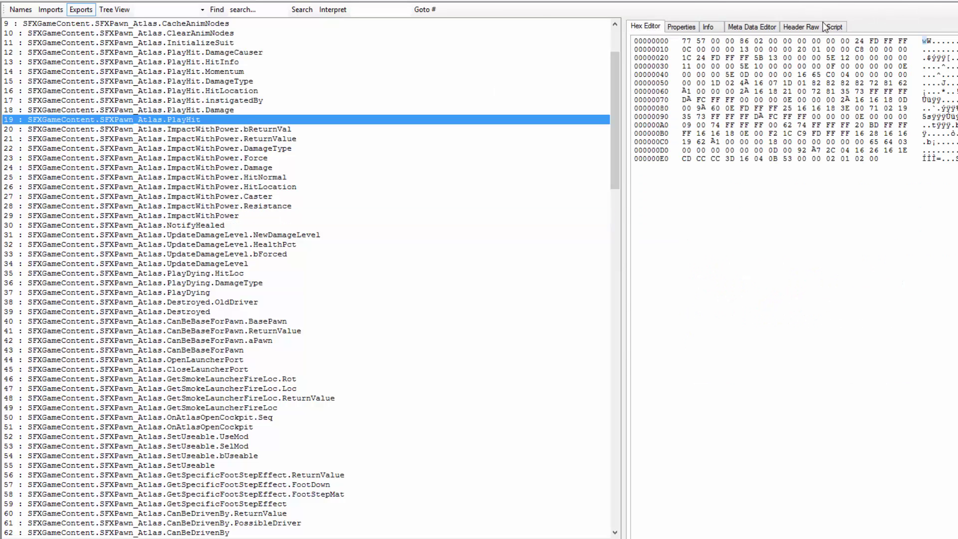
left_click(828, 28)
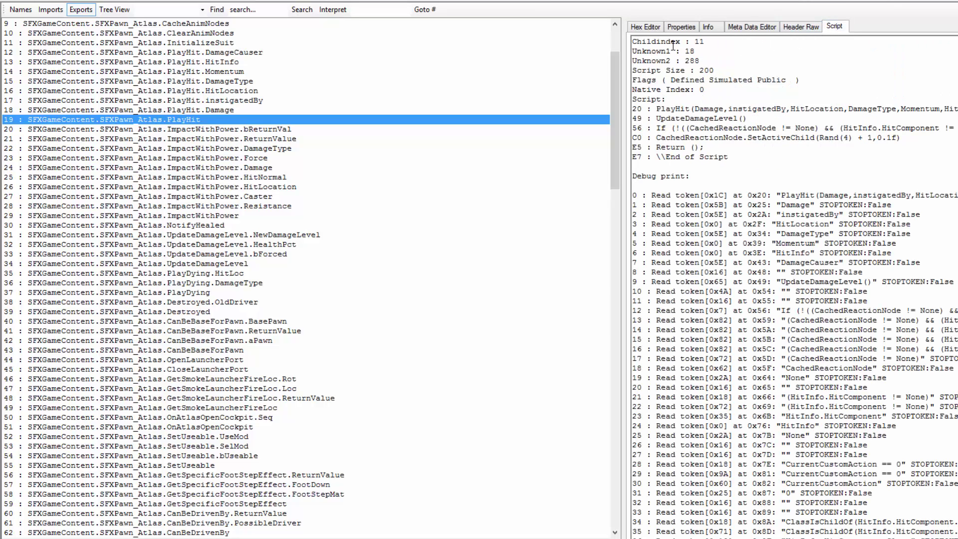
left_click(673, 28)
left_click(902, 75)
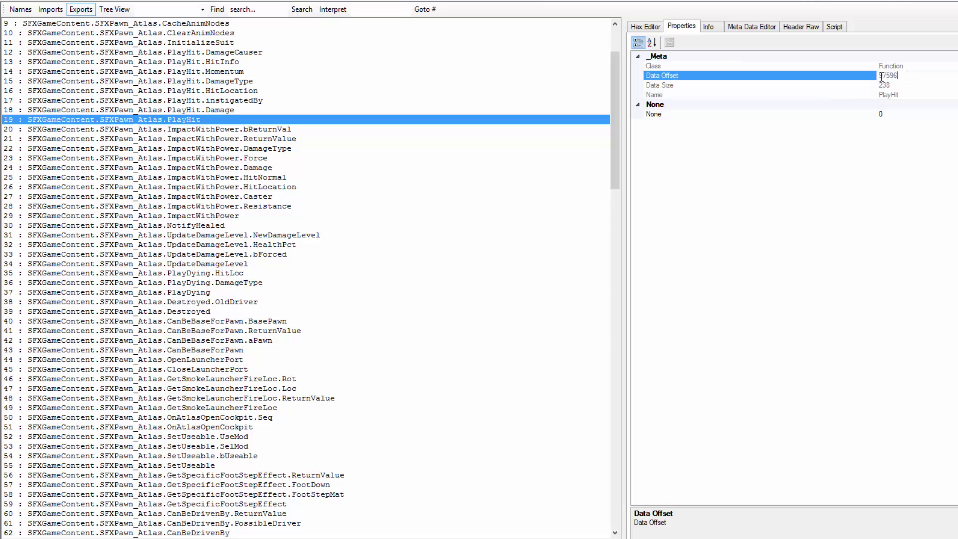
left_click_drag(903, 76, 862, 78)
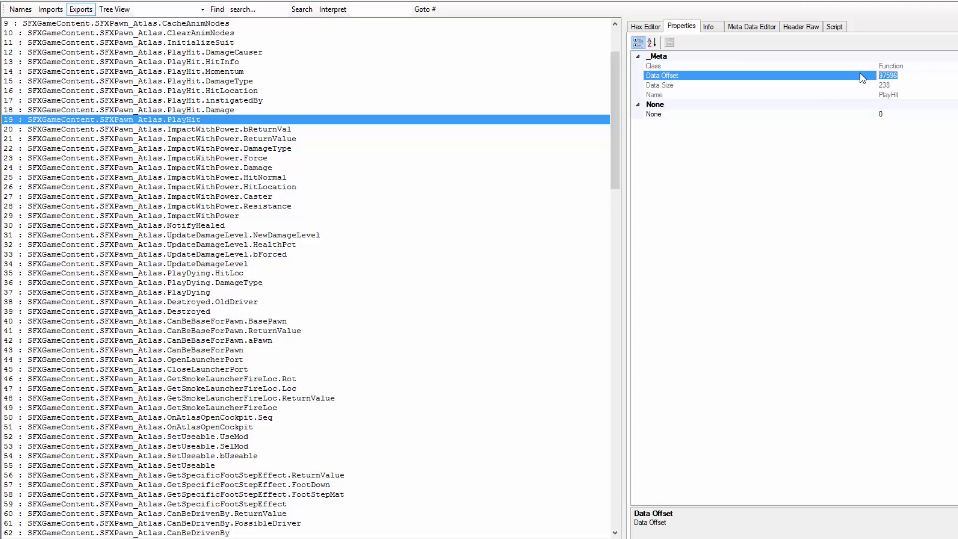
left_click(842, 30)
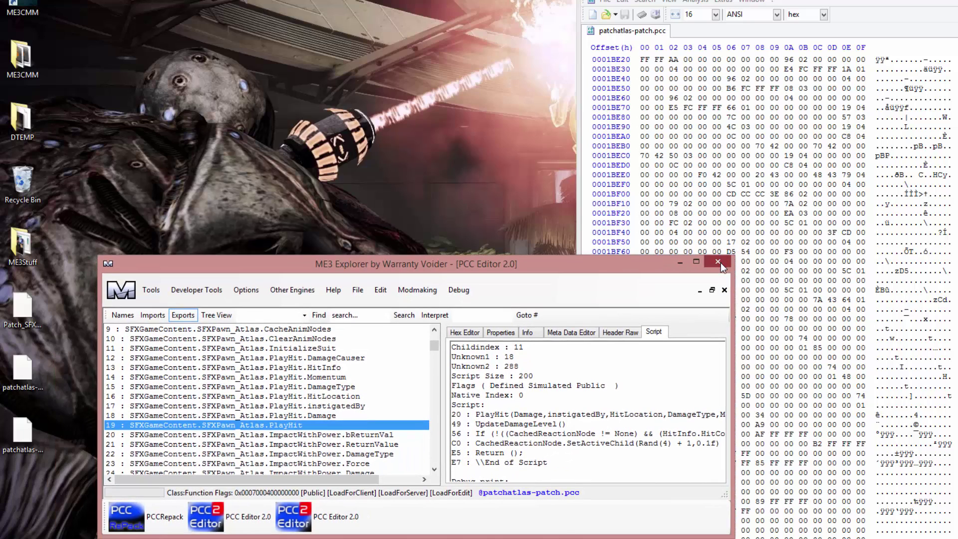
- Close ME3 Explorer and HxD, then copy Patch_SFXPawn_Atlas.pcc and patchatlas-patch.pcc from the desktop
left_click(718, 261)
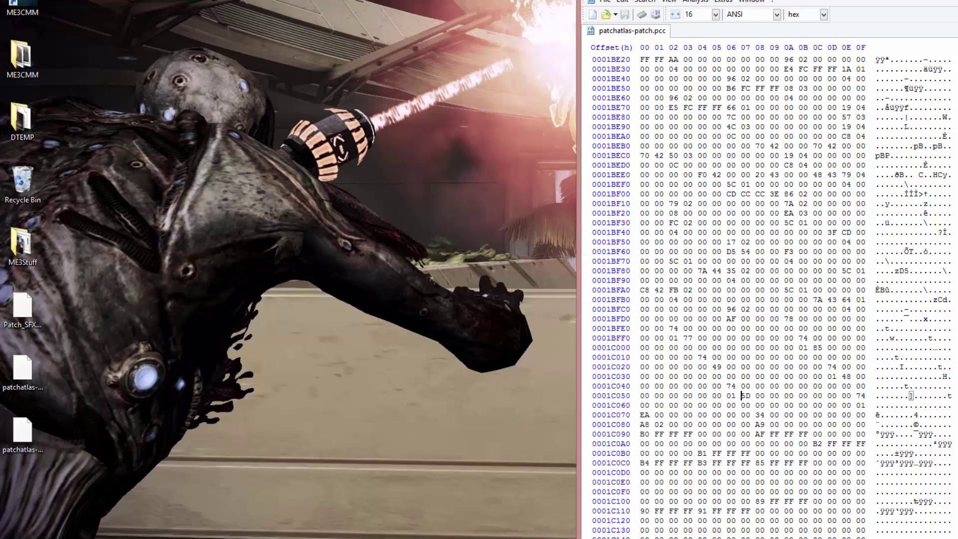
key("alt+F4")
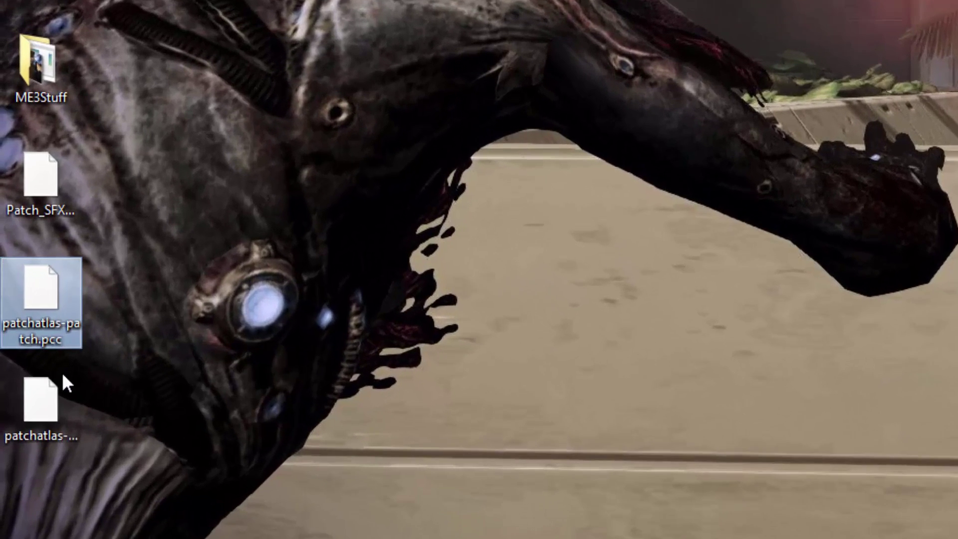
left_click(48, 413)
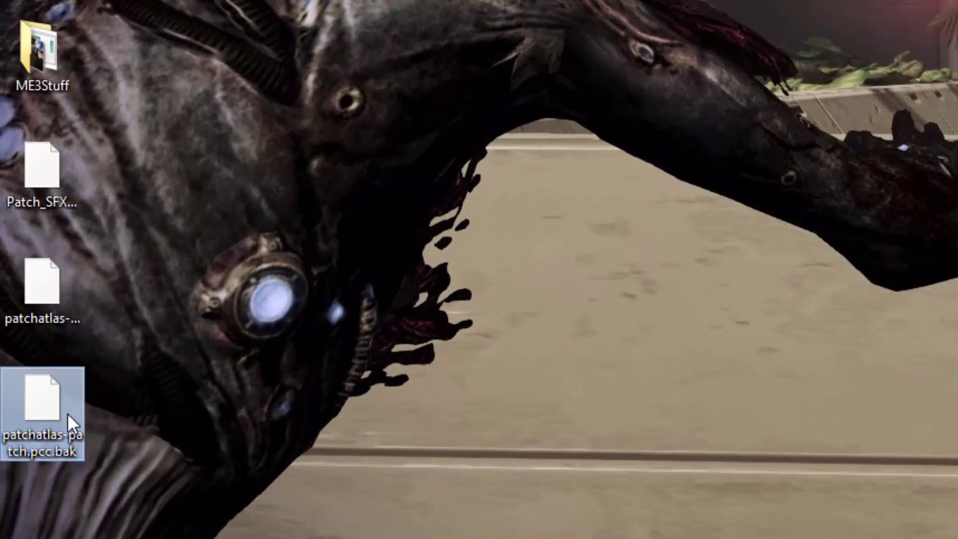
left_click(122, 329)
left_click(44, 189)
left_click_drag(149, 292, 49, 167)
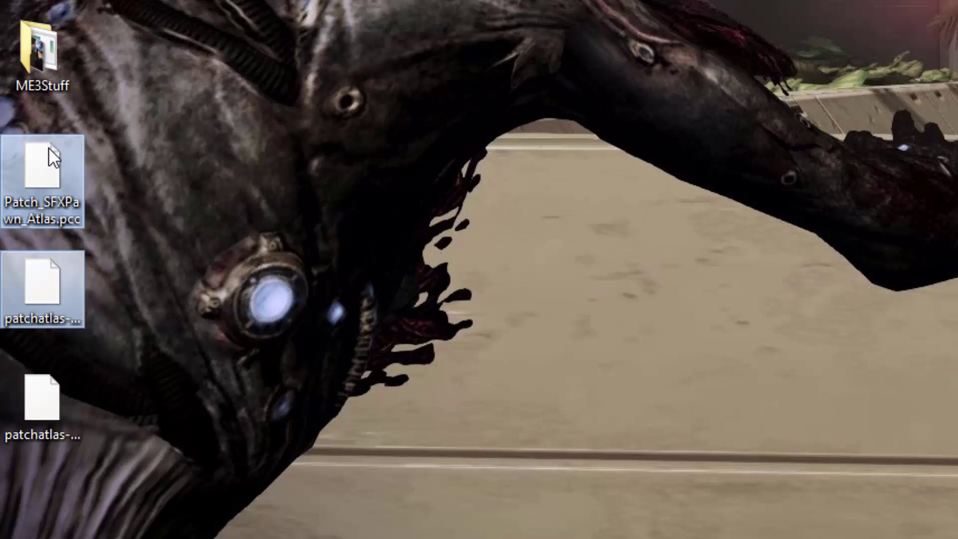
key("alt+Tab")
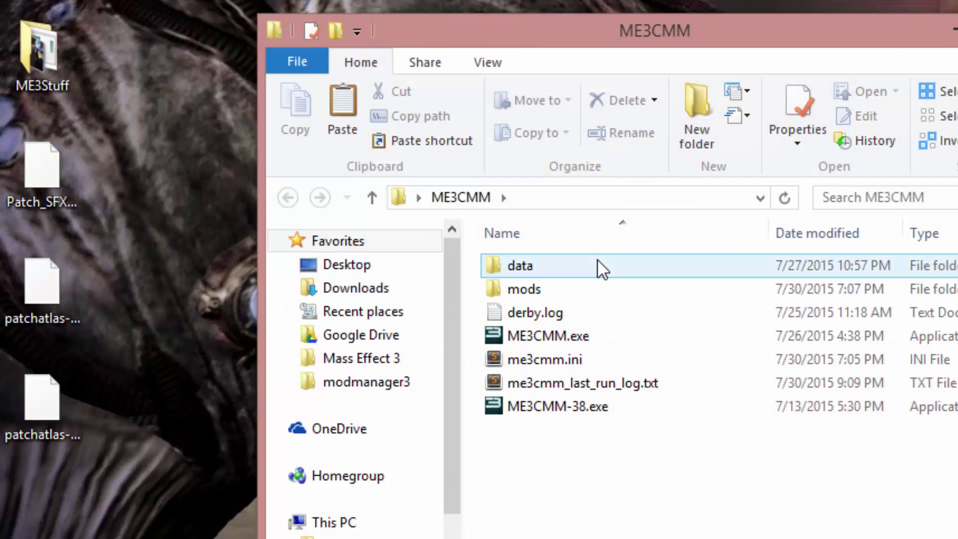
- Paste both .pcc files into ME3CMM's data\tools folder
double_click(601, 269)
mouse_move(580, 329)
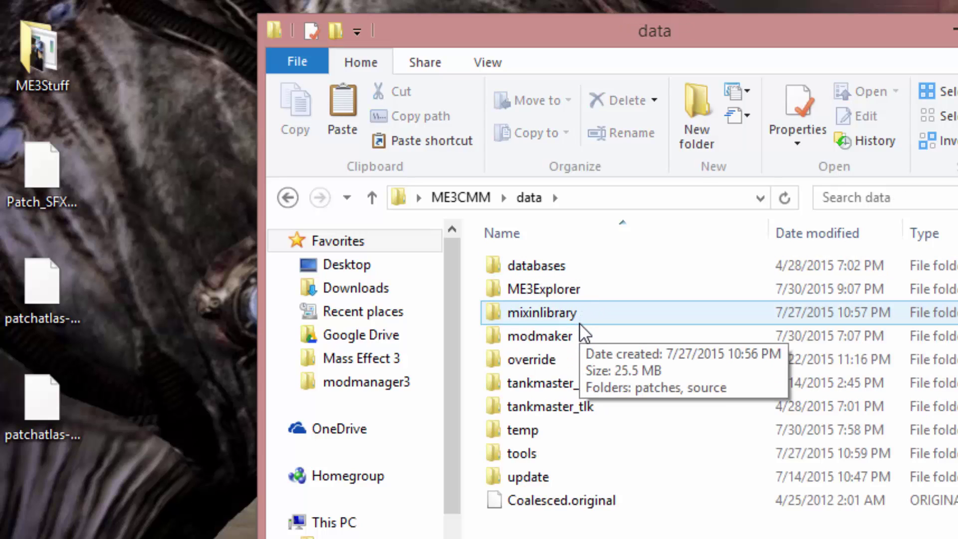
double_click(538, 456)
key("ctrl+v")
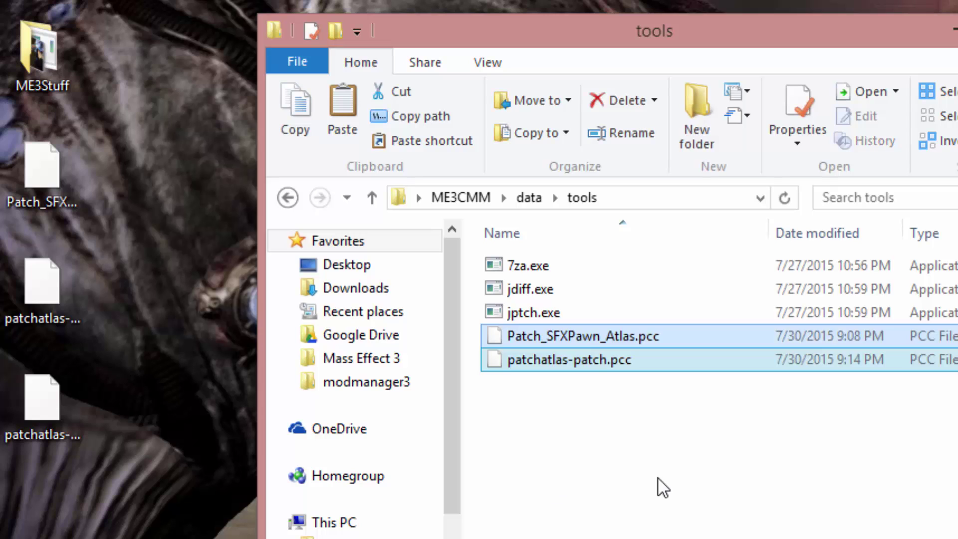
left_click(658, 479)
right_click(634, 438, "shift")
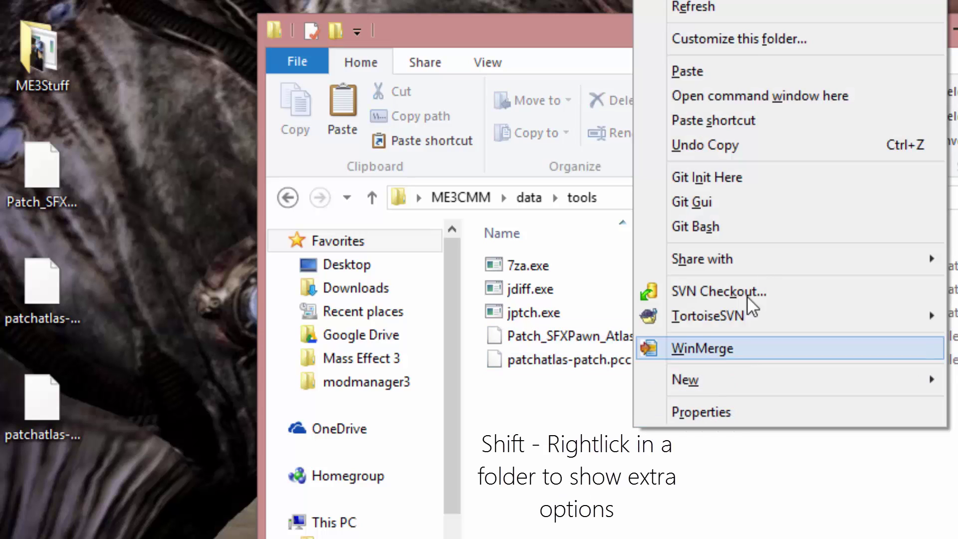
- Run 'jdiff -b Patch_SFXPawn_Atlas.pcc patchatlas-patch.pcc' from a console in the tools folder
left_click(829, 96)
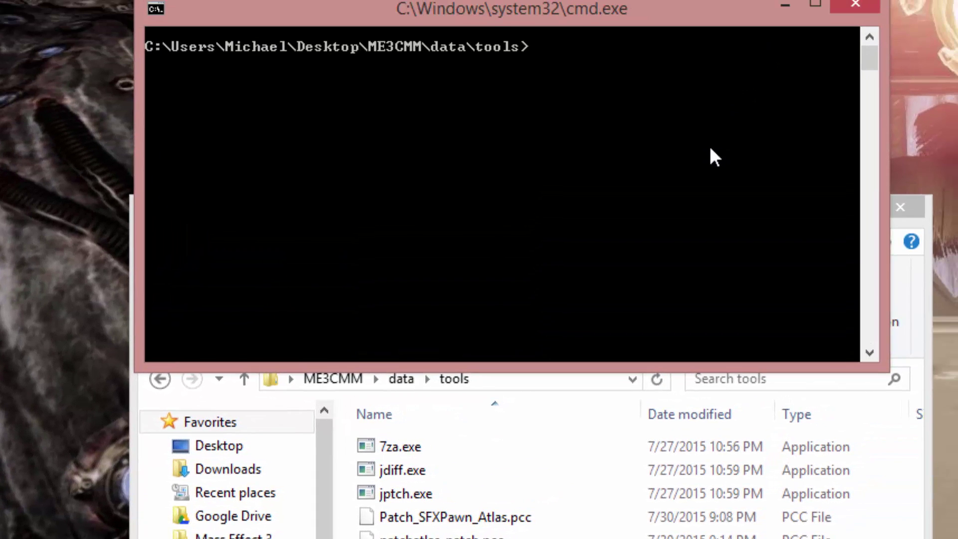
type("jdiff")
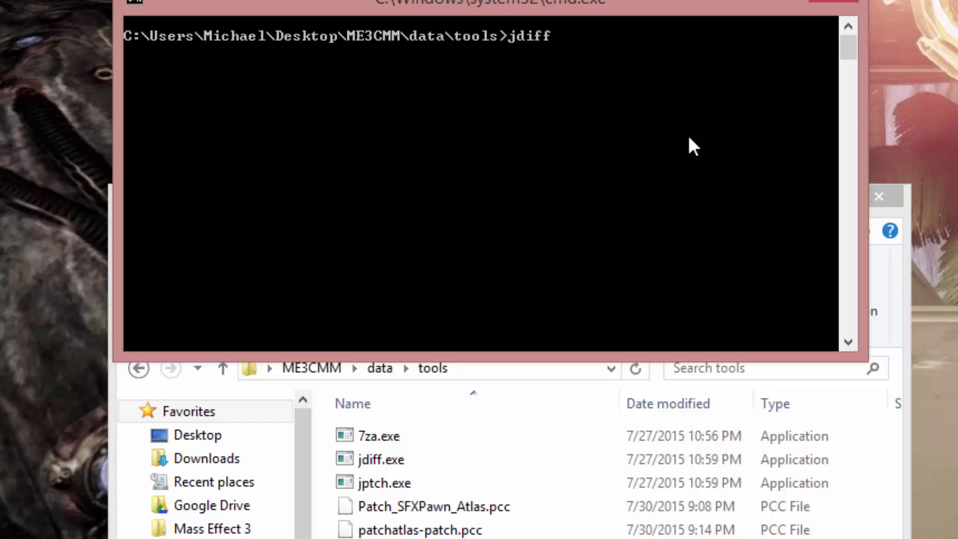
type("-b Patch_SFX")
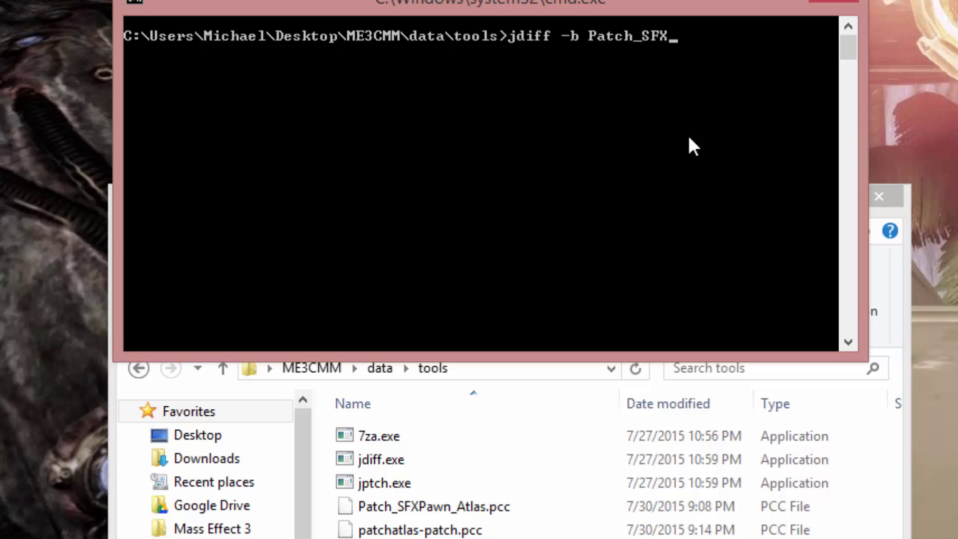
key("Tab")
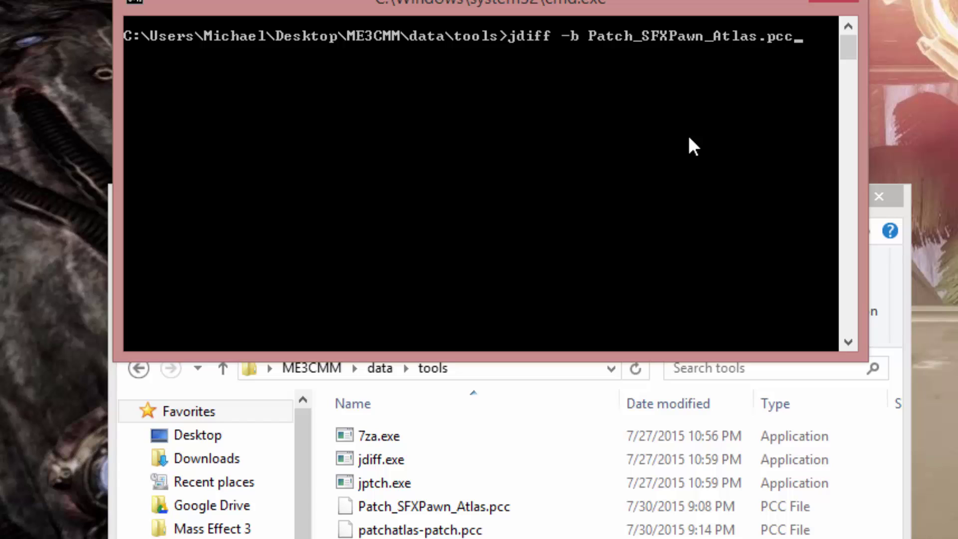
type("path")
key("BackSpace")
key("BackSpace")
type("tch")
key("Tab")
key("Tab")
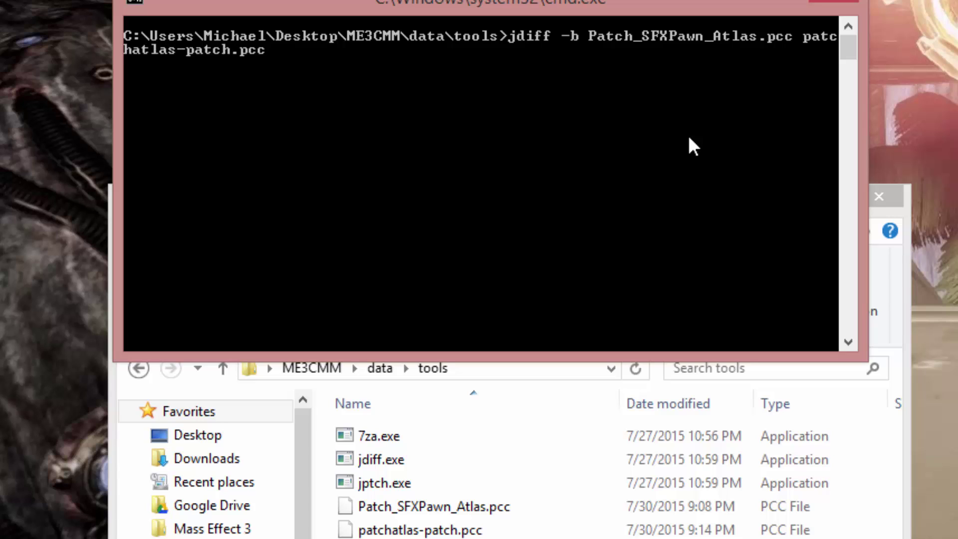
key("Return")
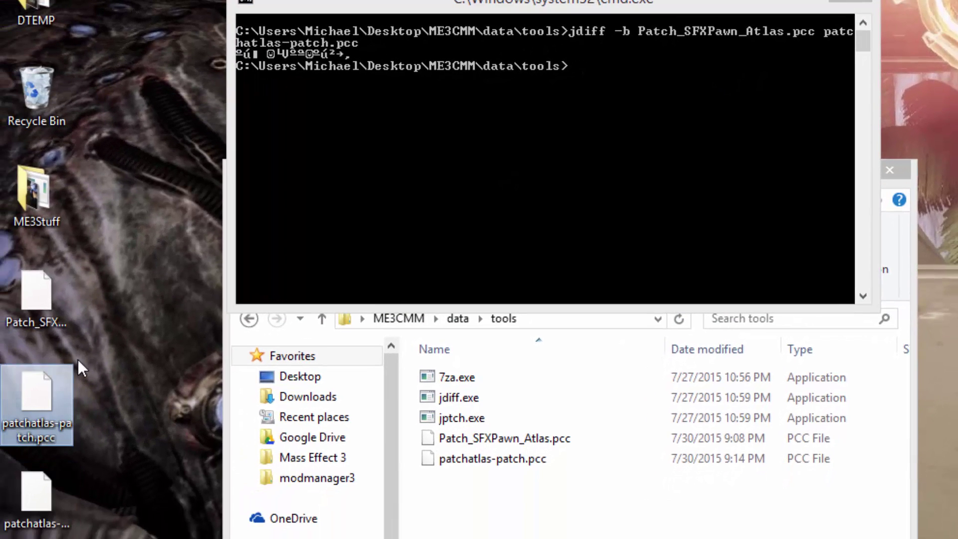
- Copy patchatlas-patch.pcc.bak into tools and run jdiff against the .bak, then the .pcc again
left_click_drag(80, 364, 499, 499)
left_click(645, 86)
key("Up")
type(".bak")
key("Return")
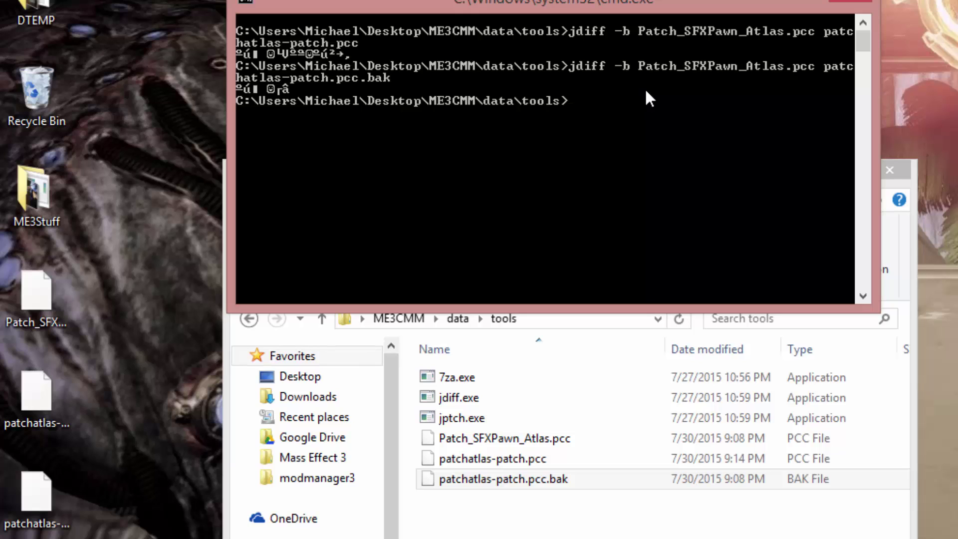
key("Up")
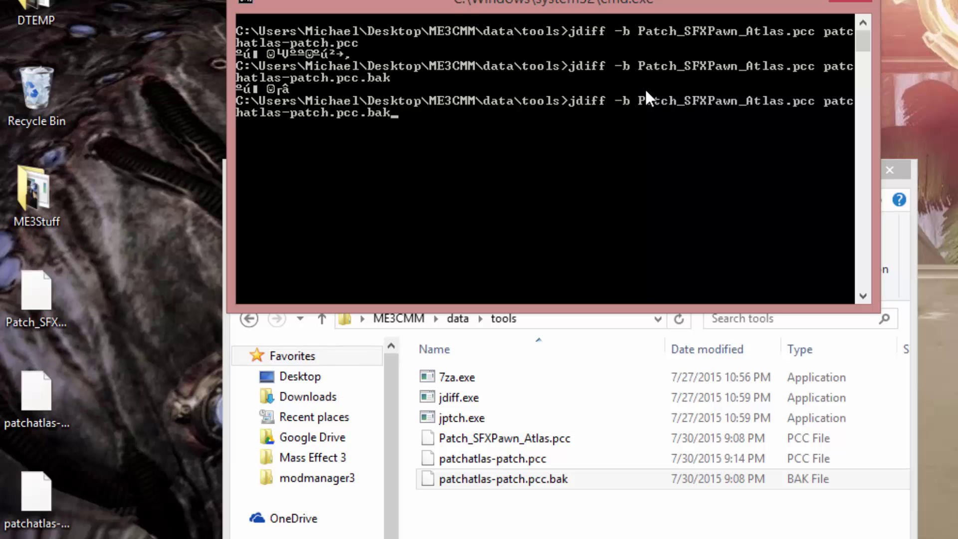
key("BackSpace")
key("BackSpace")
key("BackSpace")
key("BackSpace")
key("Return")
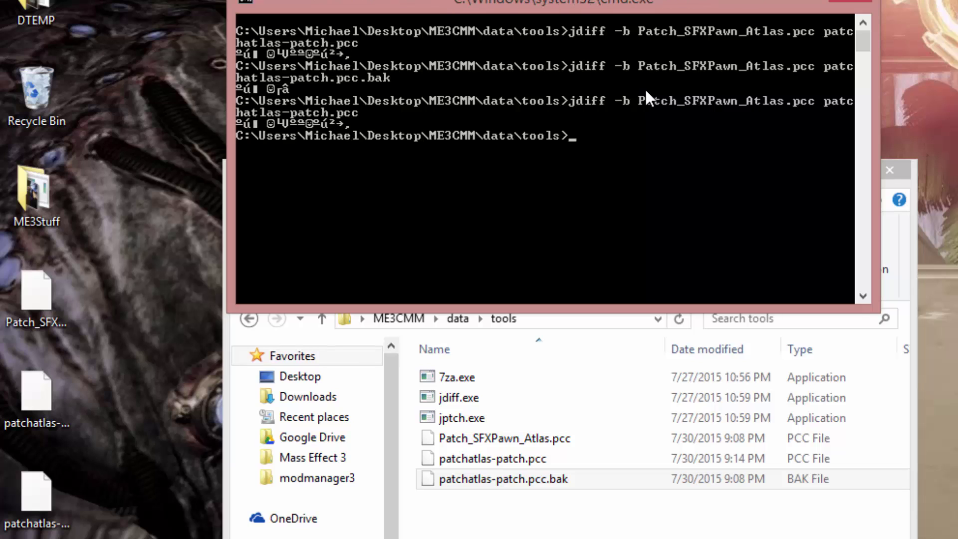
- Rerun jdiff with its output redirected to atlascanbemeleed.jsf
key("Up")
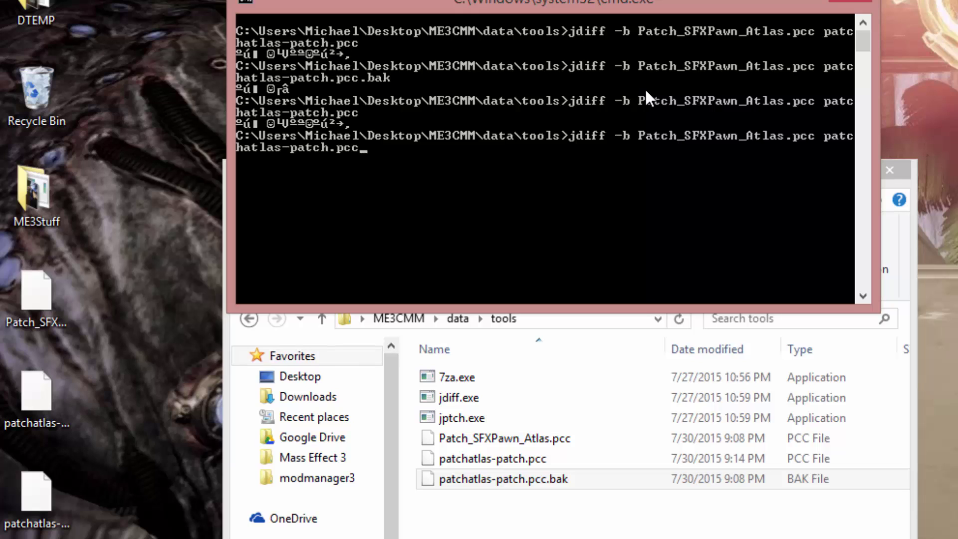
type(">")
type("atlascanbemeleed.j")
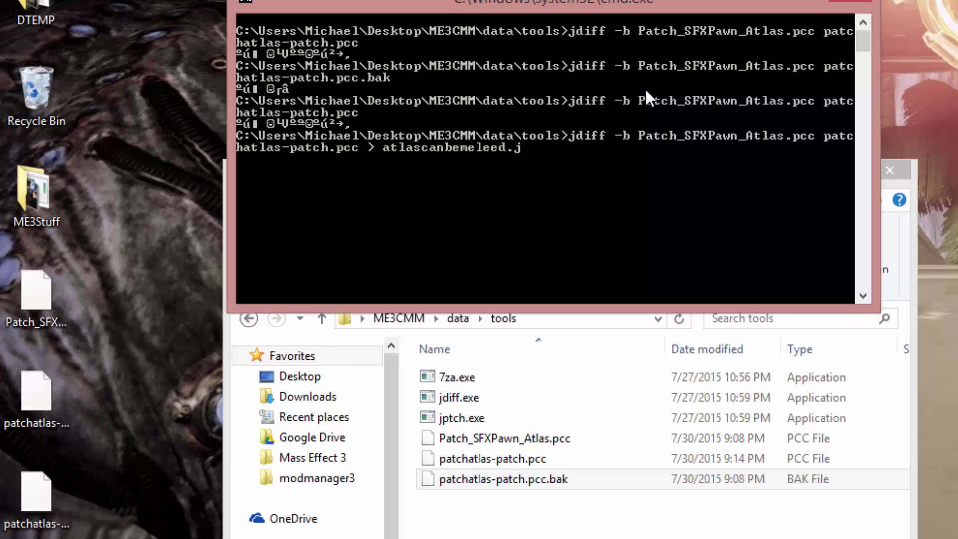
type("sf")
key("Return")
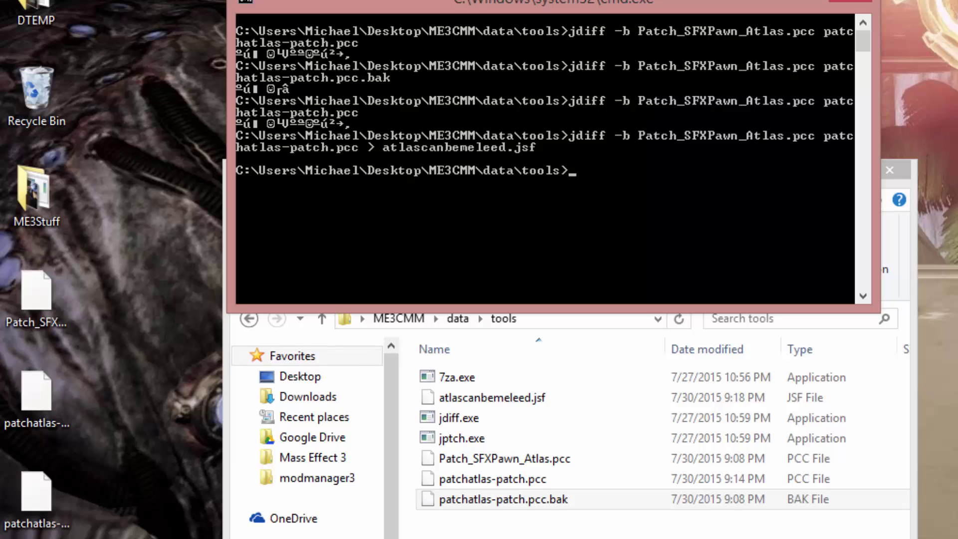
key("alt+Tab")
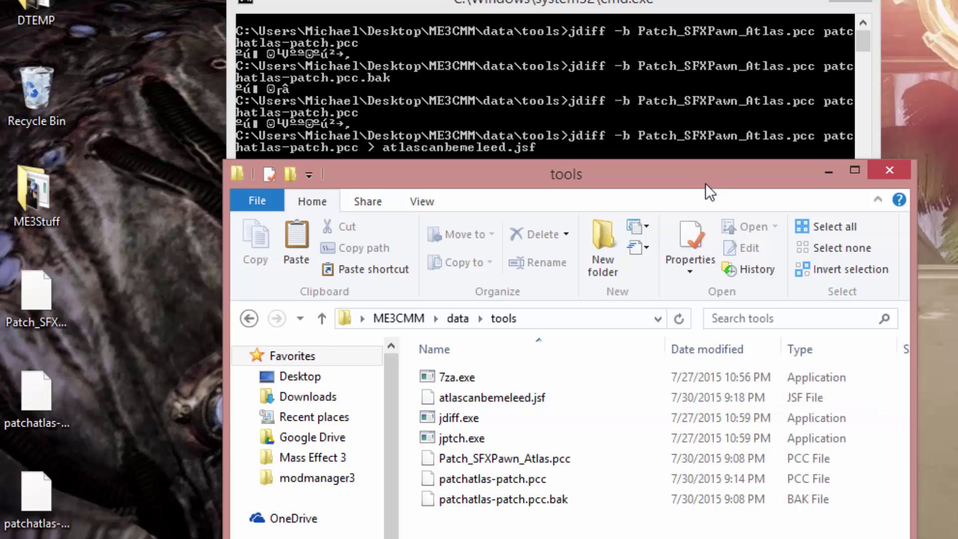
- Select atlascanbemeleed.jsf and navigate to data\mixinlibrary\patches
left_click_drag(705, 182, 702, 201)
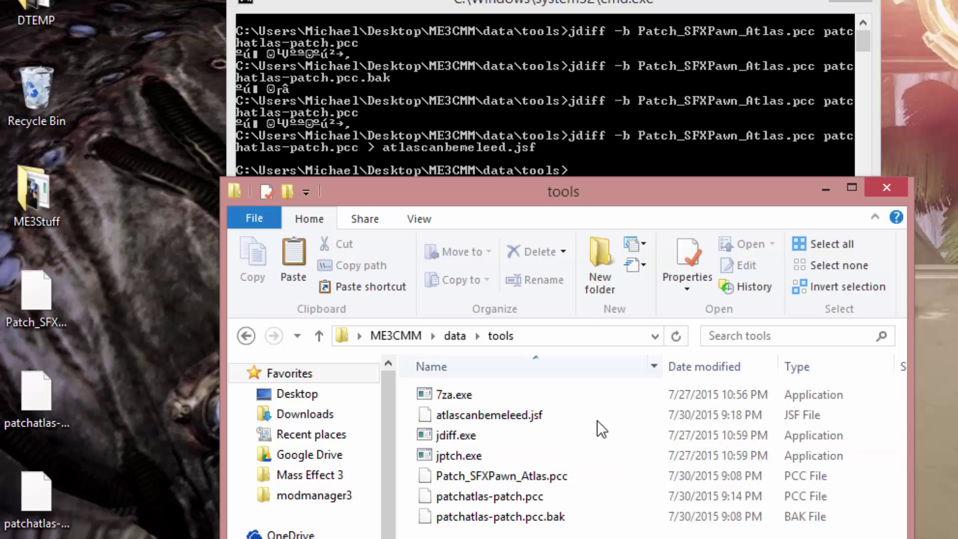
left_click(510, 419)
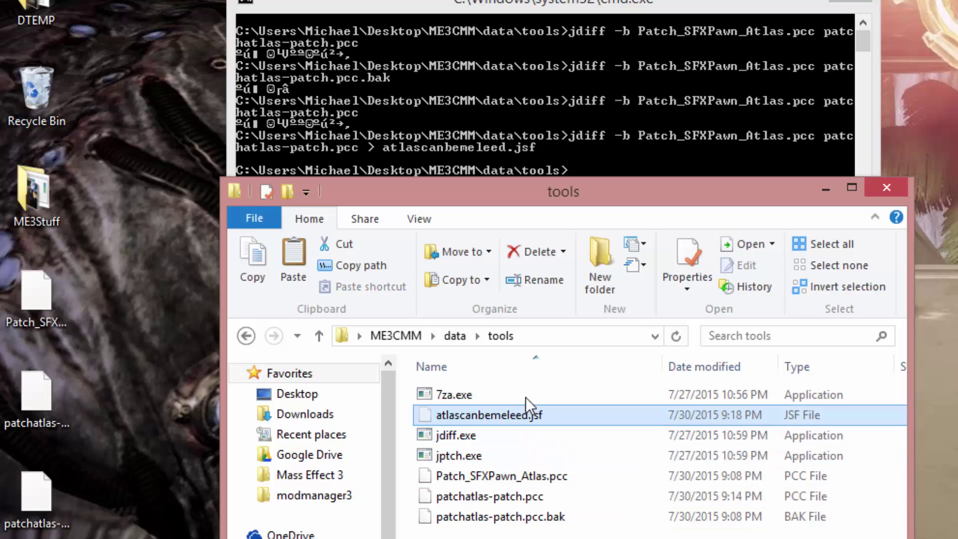
left_click(458, 330)
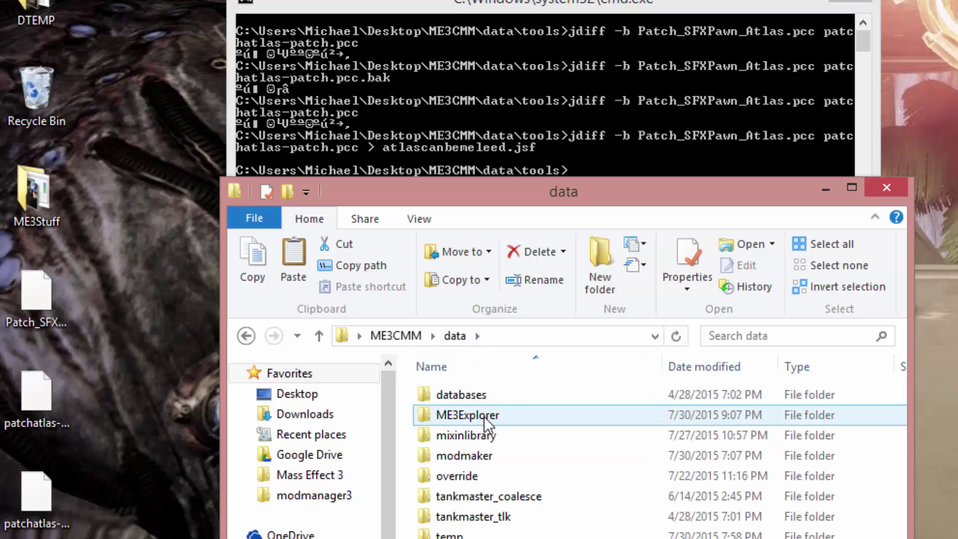
double_click(484, 433)
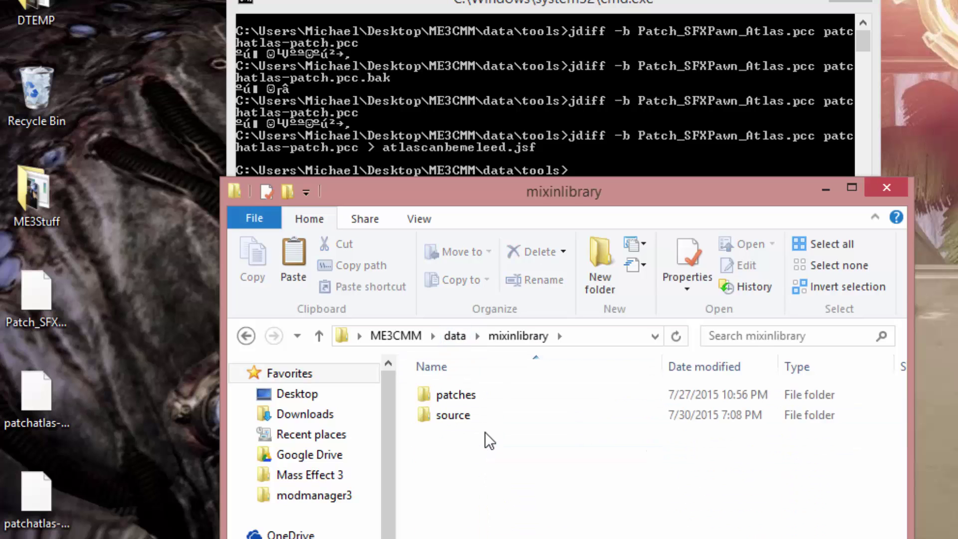
double_click(488, 396)
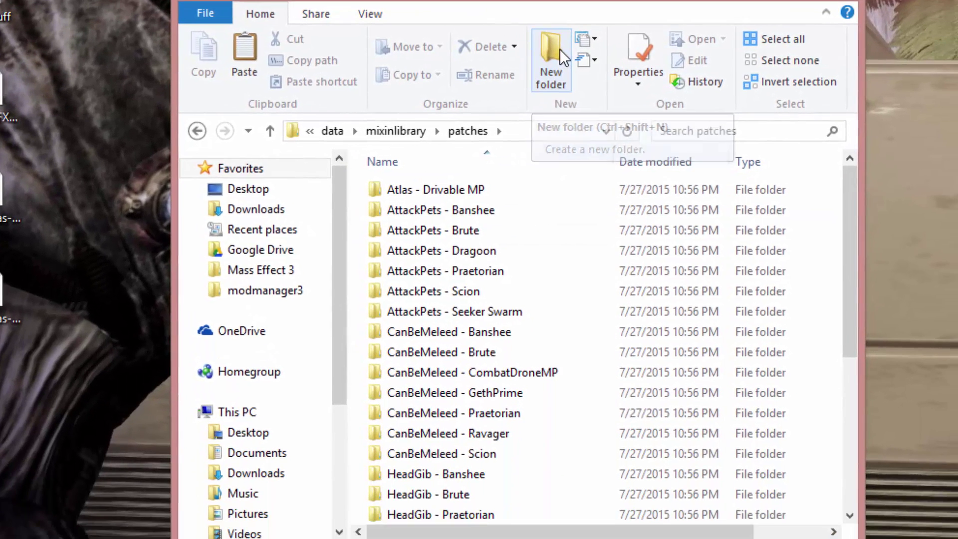
- Create a folder named 'CanBeMeleed - Atlas' there and open it
left_click(559, 49)
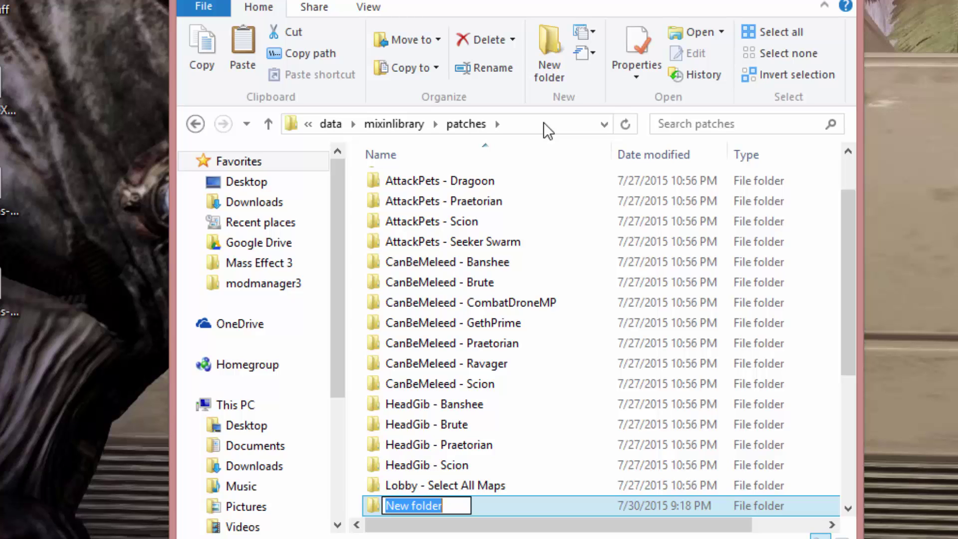
type("CanB")
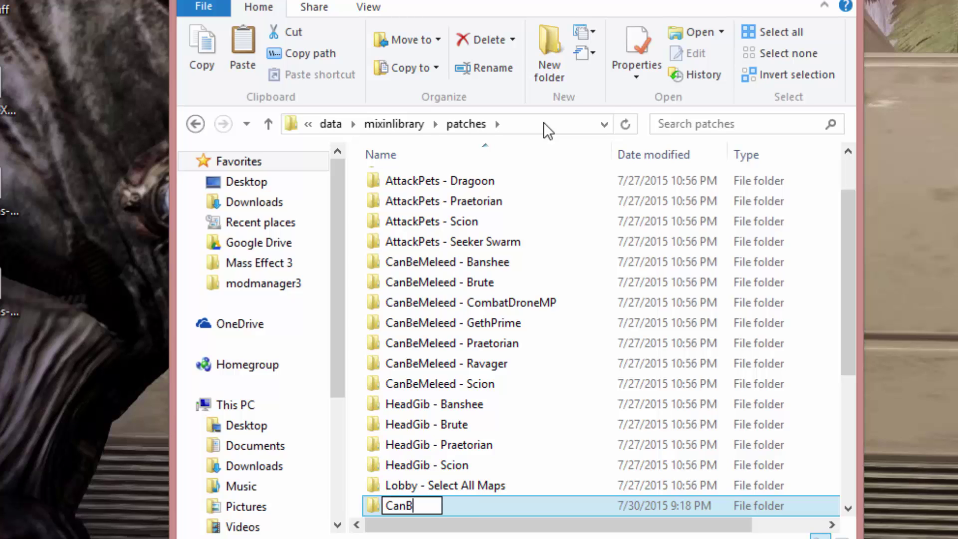
type("eMeleed - Atlas")
key("Return")
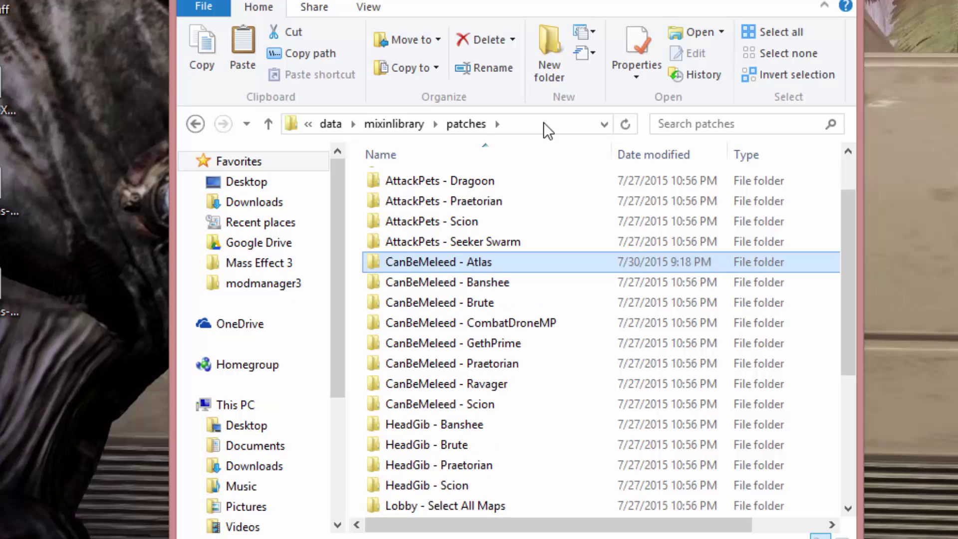
scroll(546, 226, "down", 4)
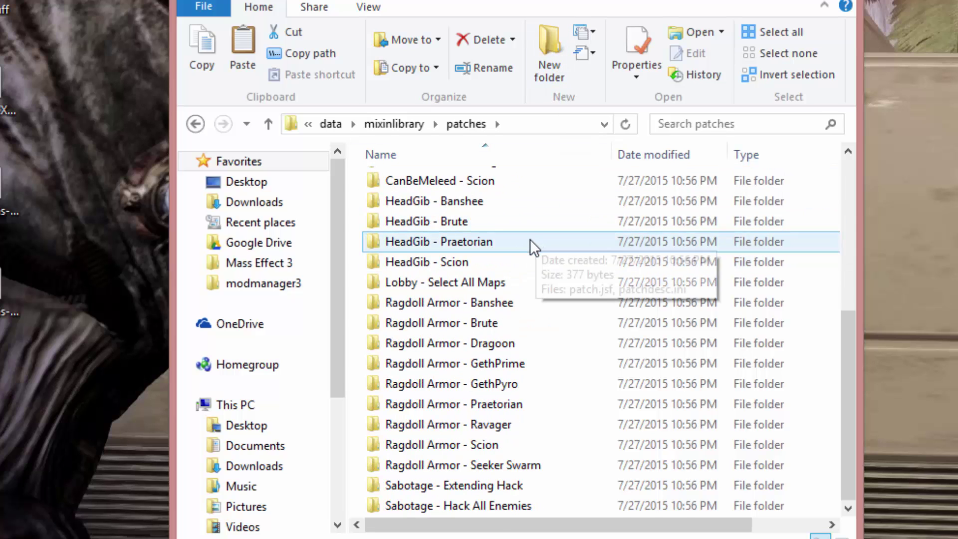
scroll(530, 240, "up", 3)
scroll(529, 252, "up", 2)
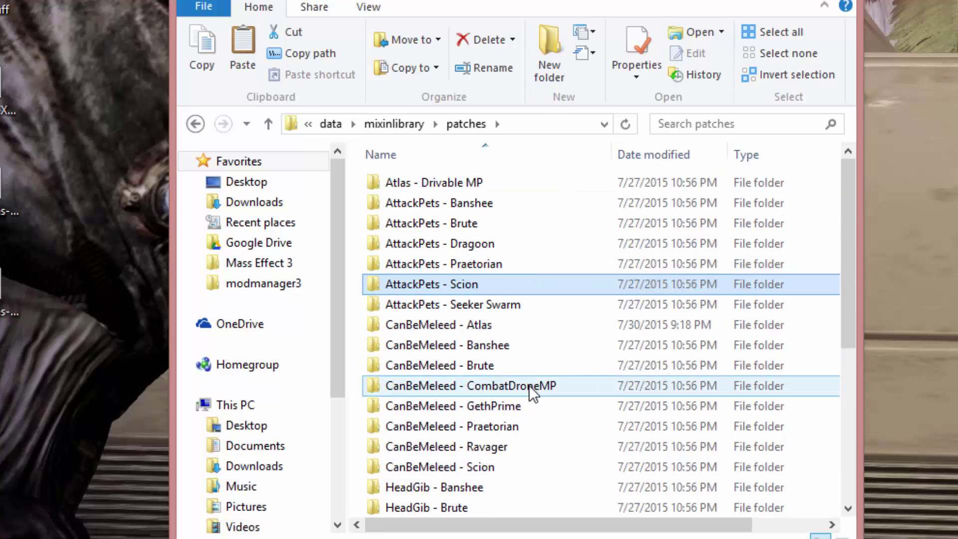
double_click(521, 319)
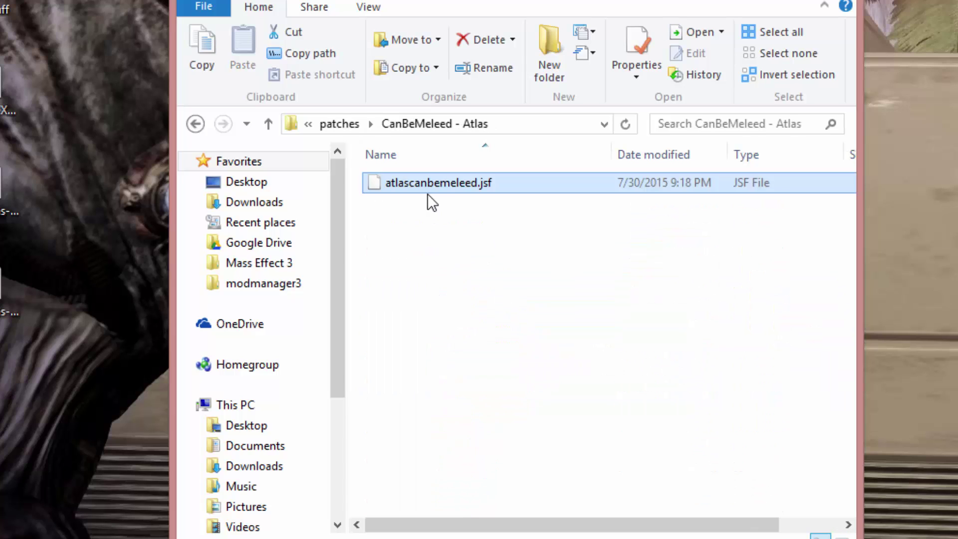
- Rename atlascanbemeleed.jsf in CanBeMeleed - Atlas to patch.jsf
left_click(438, 186)
type("patch")
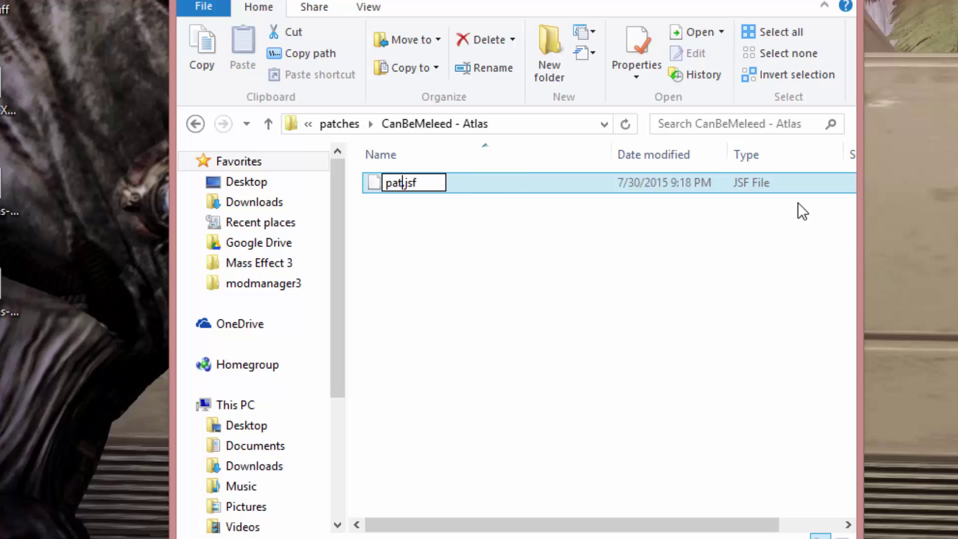
key("Return")
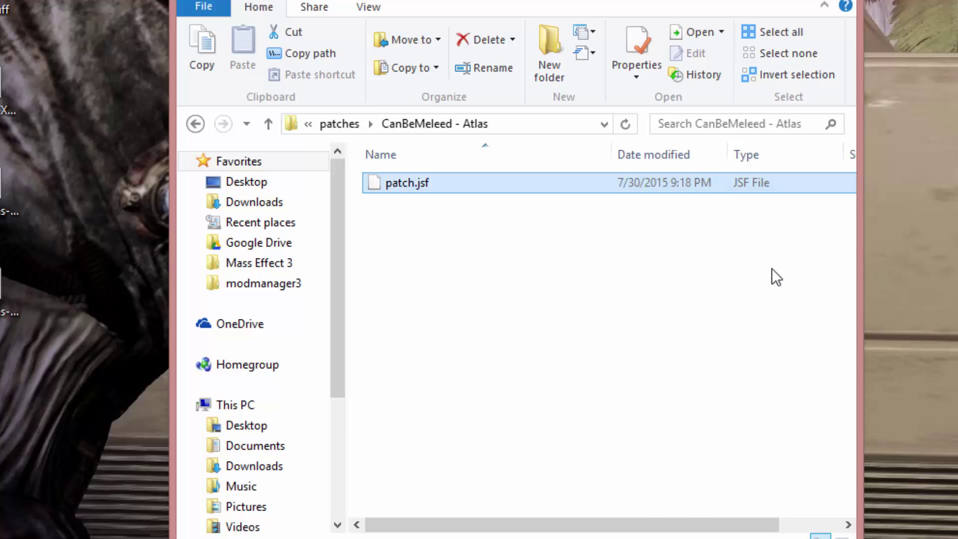
- Reopen CanBeMeleed - Atlas to check patch.jsf, then return to the patches folder
key("BackSpace")
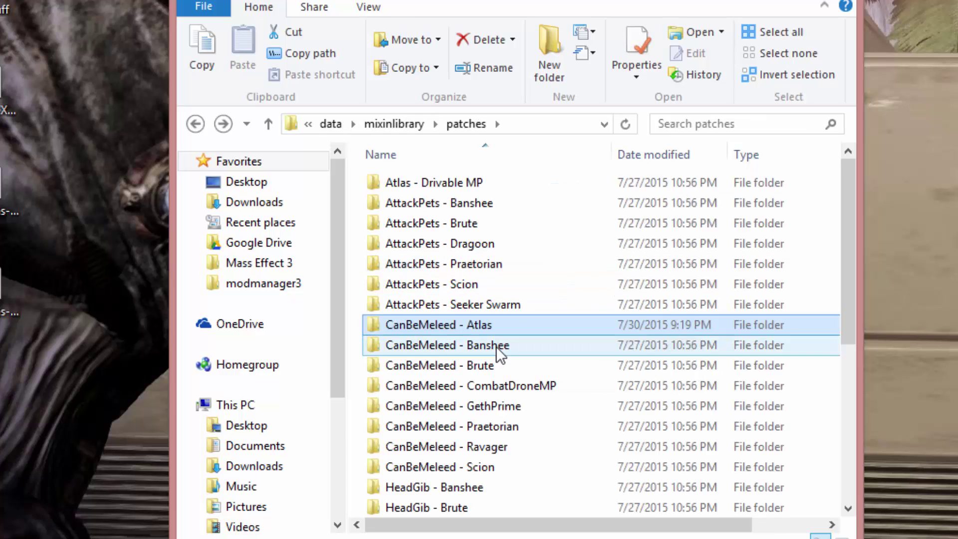
double_click(519, 324)
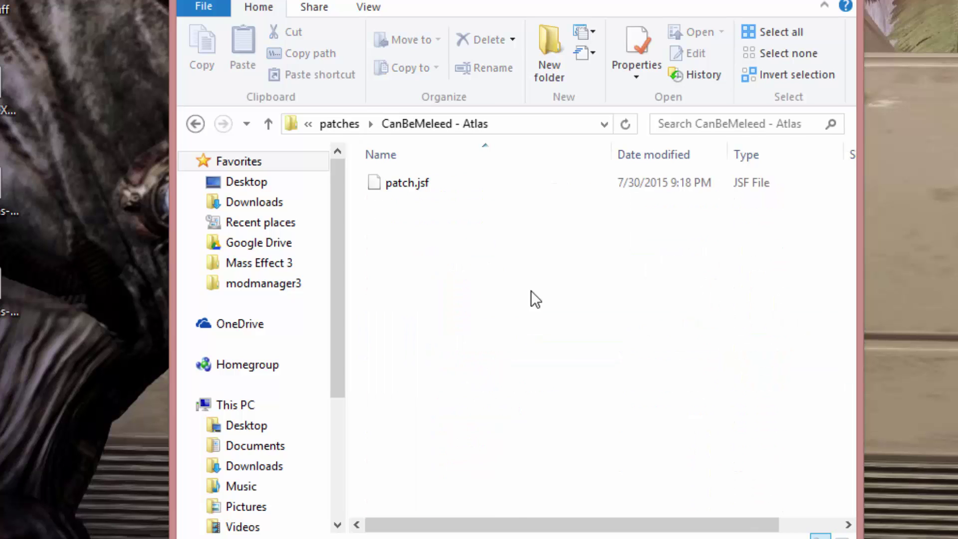
left_click(572, 192)
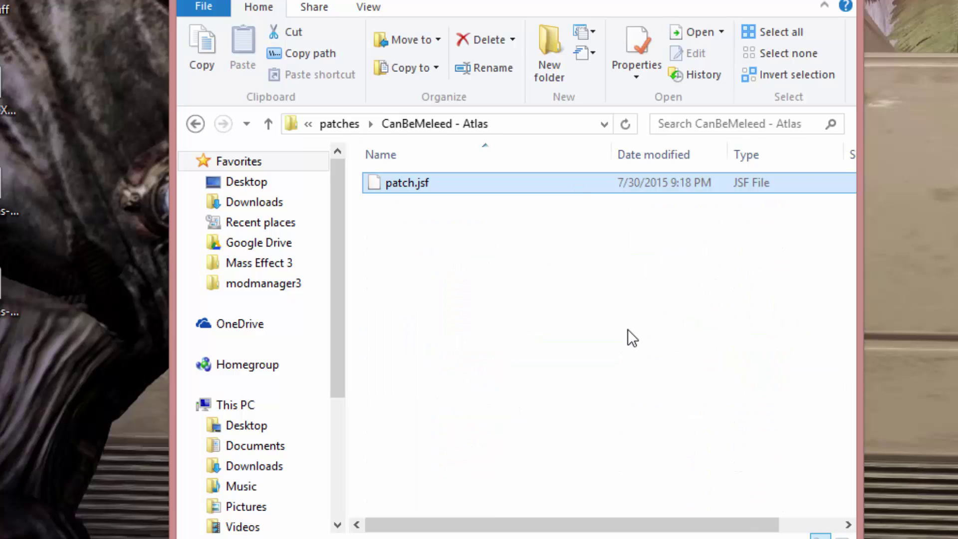
key("BackSpace")
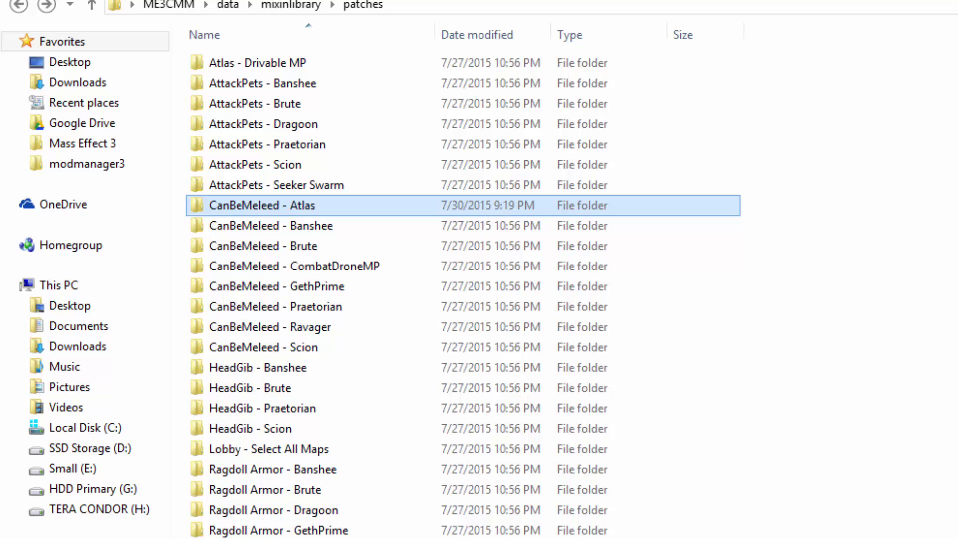
- Rerun the recalled jdiff command comparing Patch_SFXPawn_Atlas.pcc with patchatlas-patch.pcc.bak
key("alt+Tab")
key("Up")
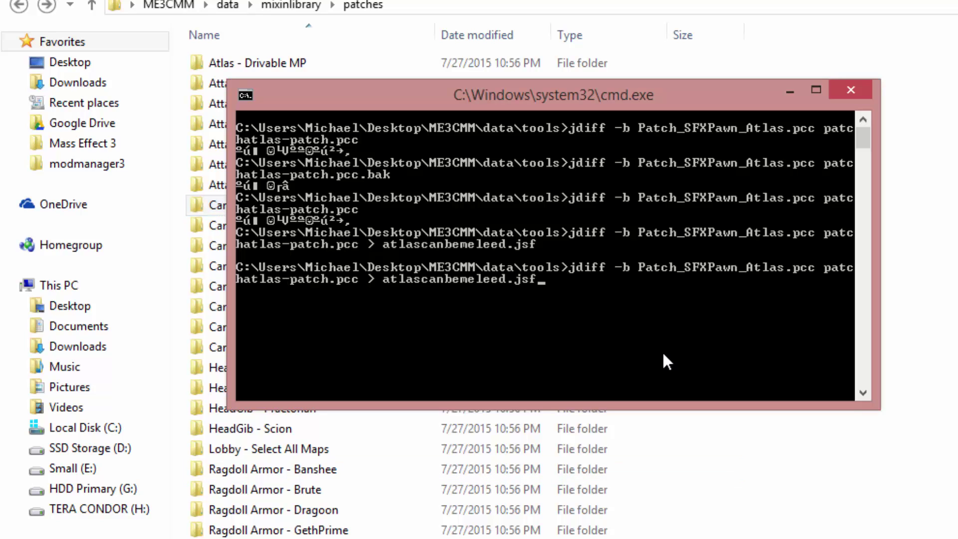
key("Up")
key("Up")
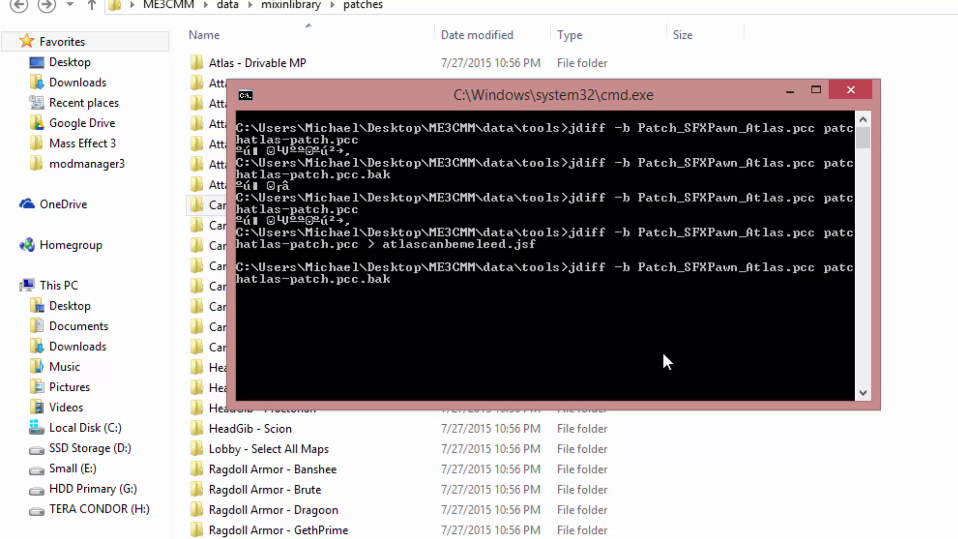
key("Return")
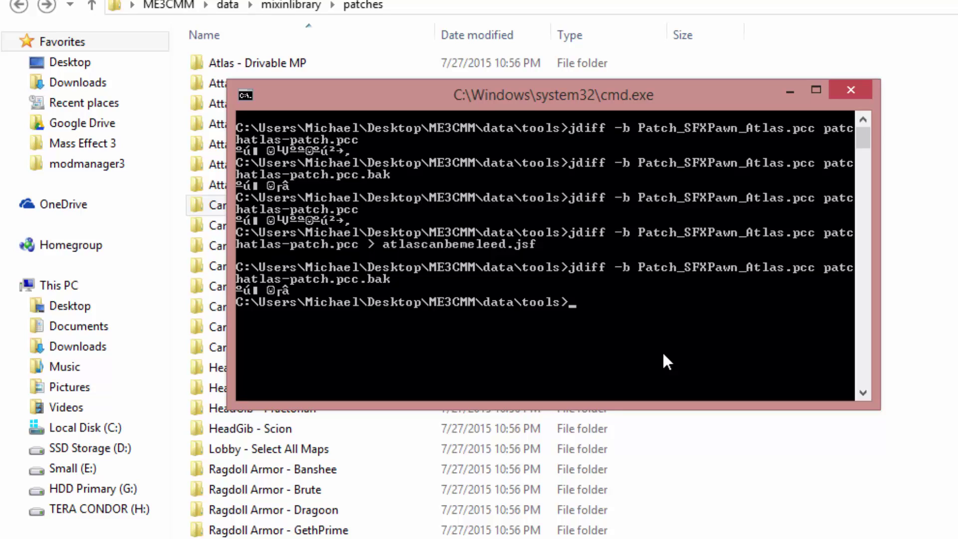
key("alt+F4")
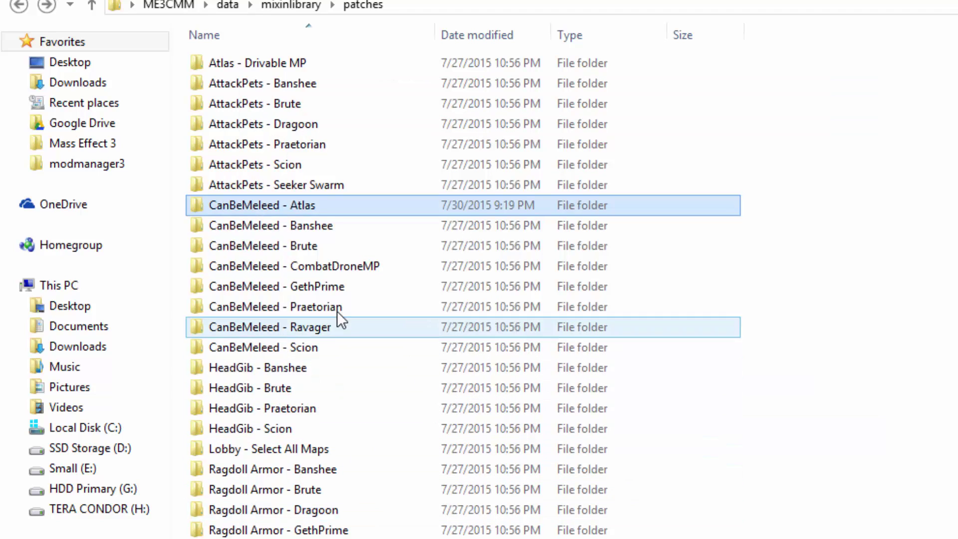
- Look inside the CanBeMeleed - Banshee folder and check its patchdesc.ini
left_click(398, 273)
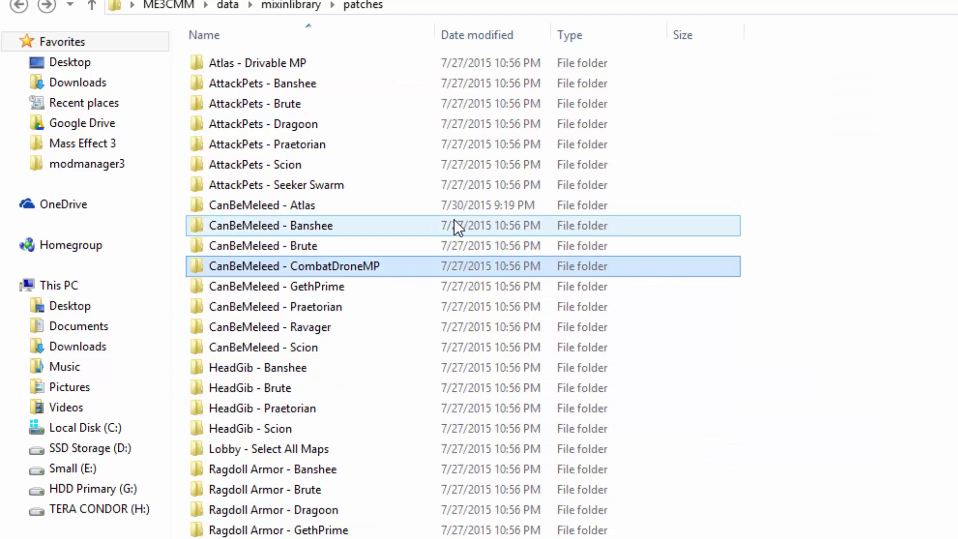
key("alt+F4")
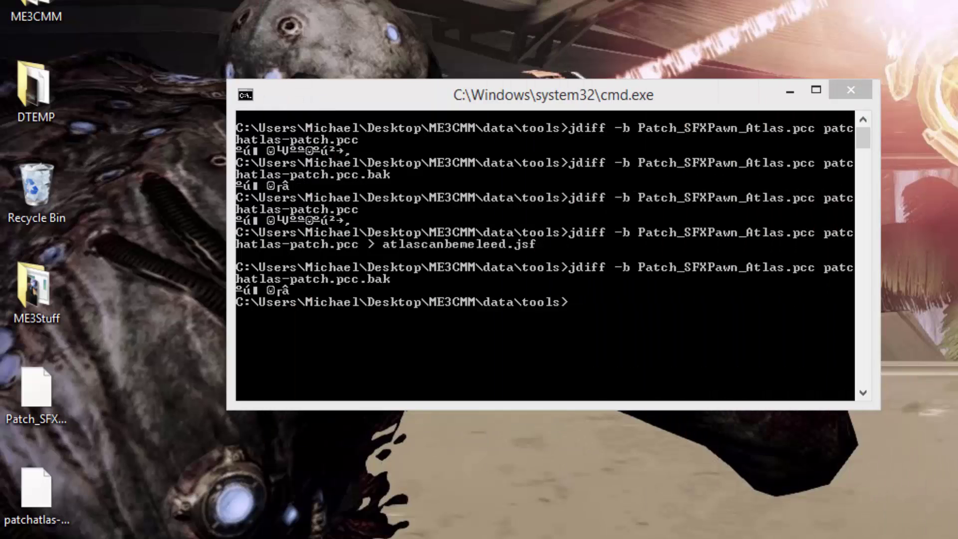
key("alt+Tab")
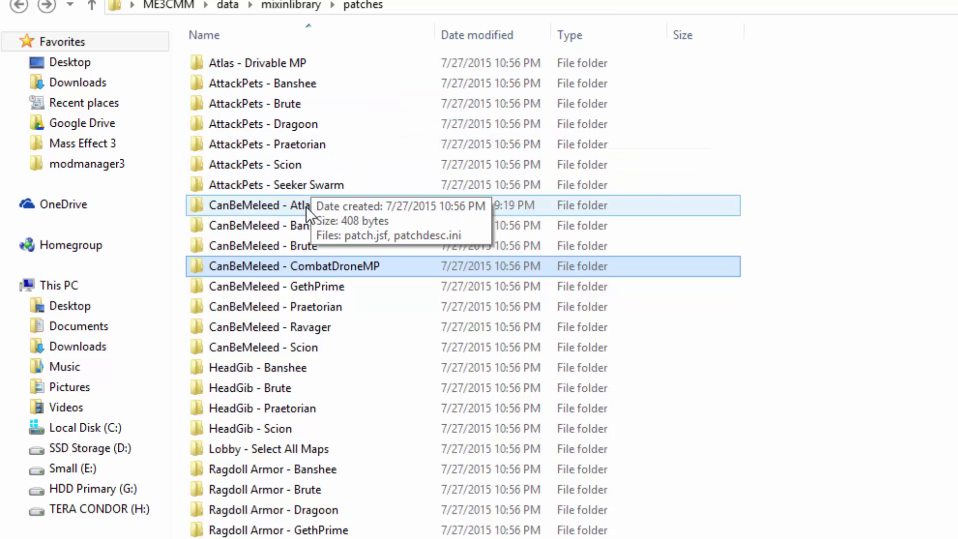
left_click(320, 203)
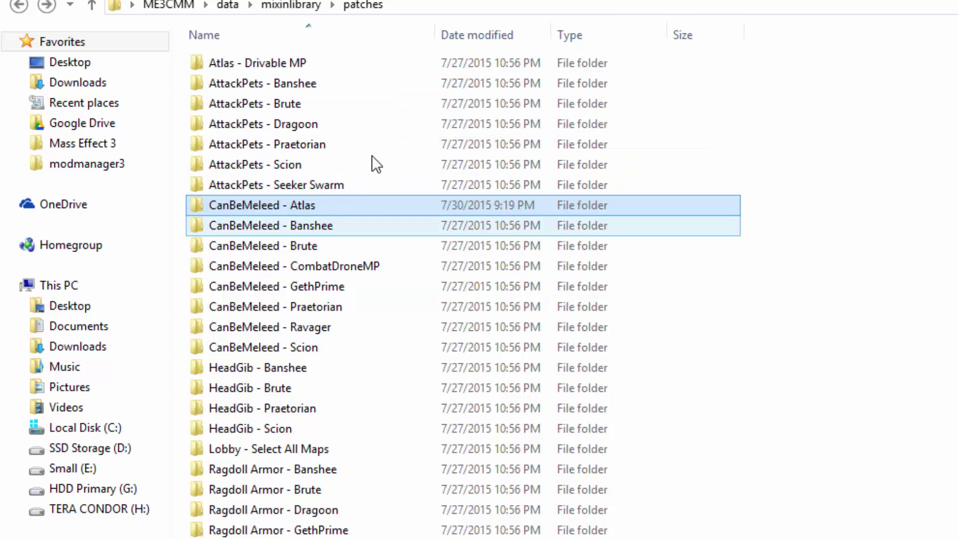
double_click(364, 223)
left_click(290, 85)
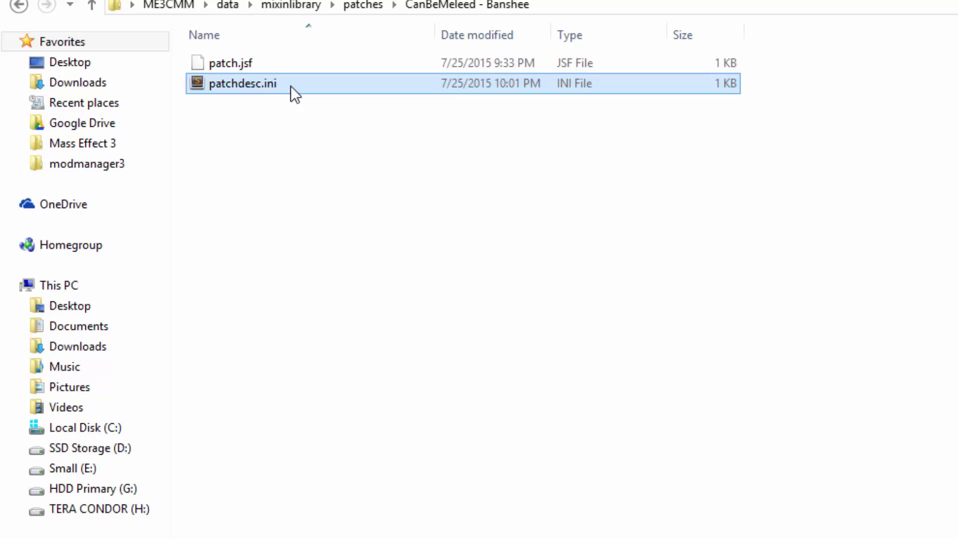
- Open patchdesc.ini from the CanBeMeleed - Atlas folder for editing
key("alt+Left")
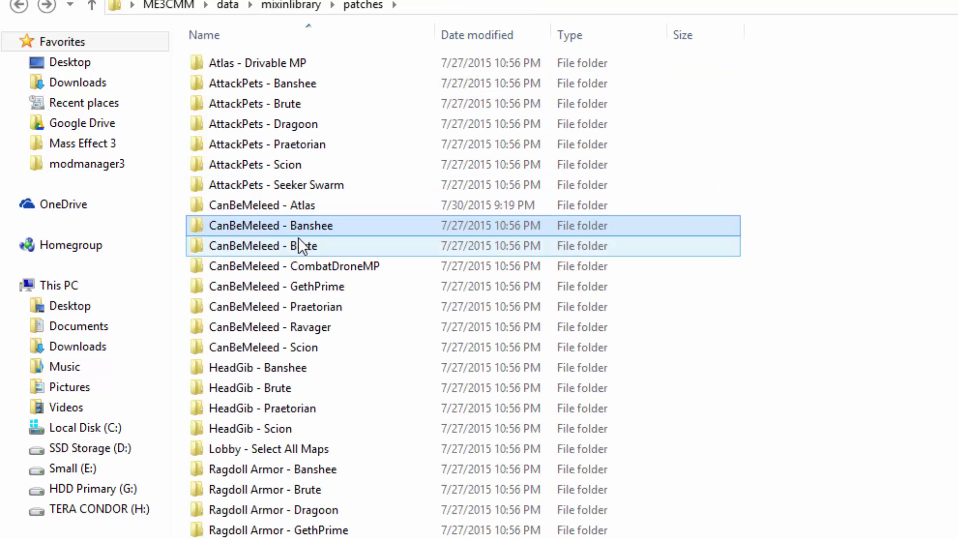
double_click(309, 206)
double_click(282, 86)
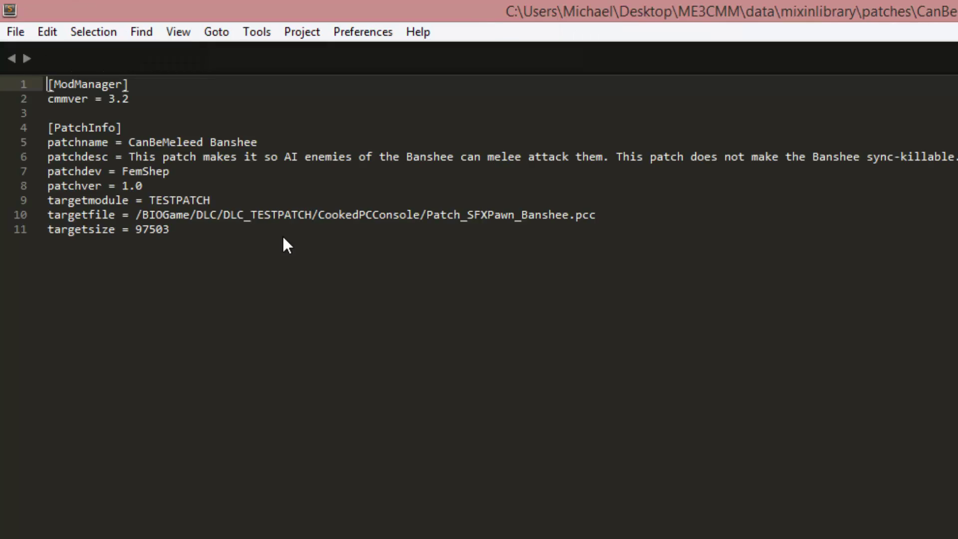
- Replace Banshee with Atlas in the patch name and both mentions in the description
left_click_drag(257, 143, 209, 143)
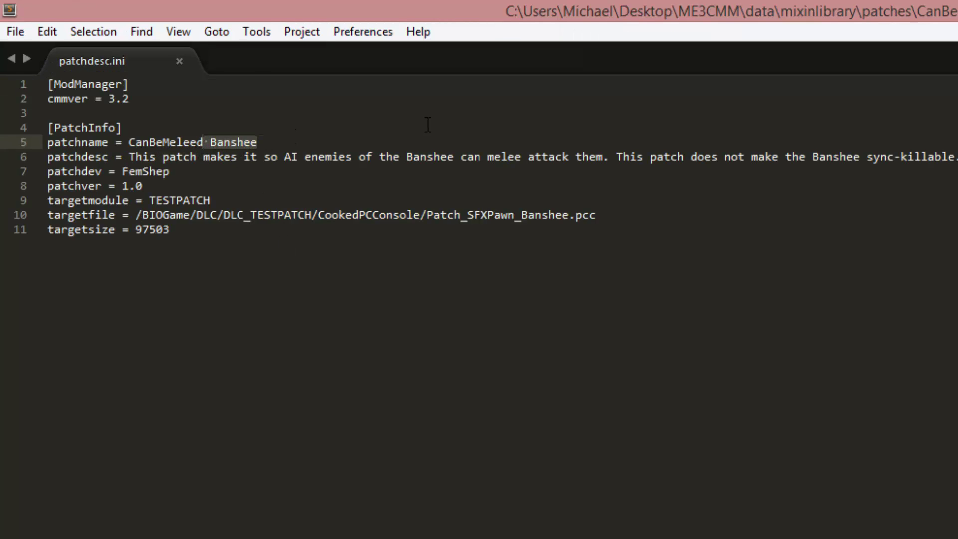
type("Atlas")
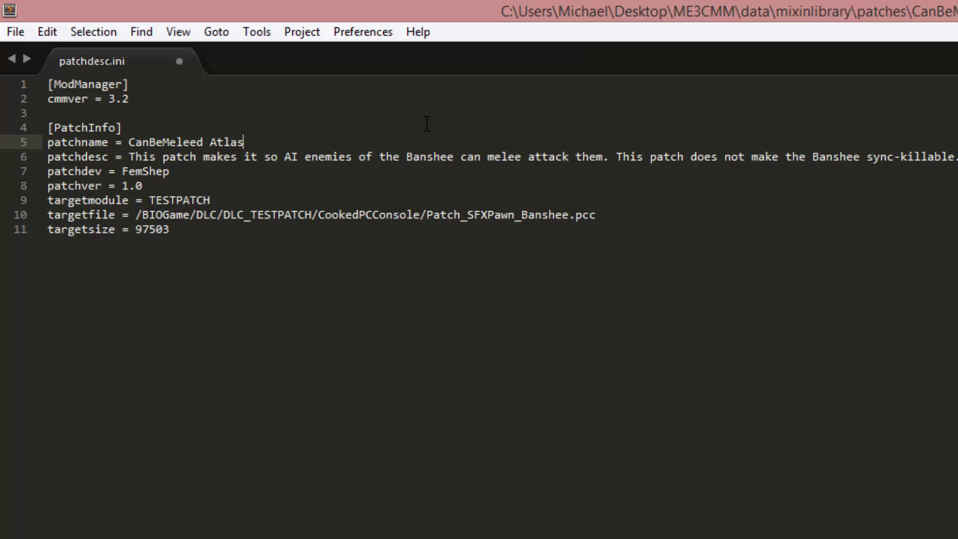
double_click(440, 159)
type("Atlas")
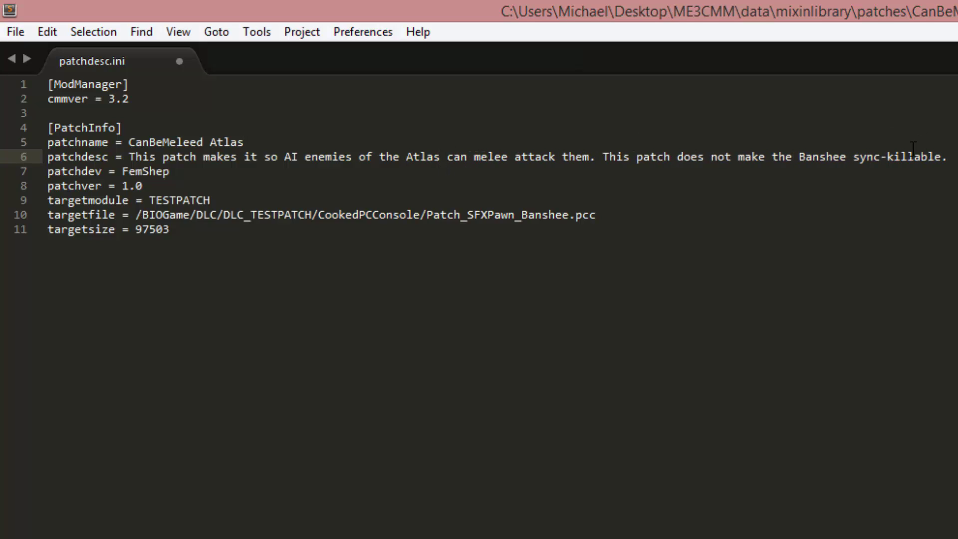
double_click(818, 158)
type("Atlas")
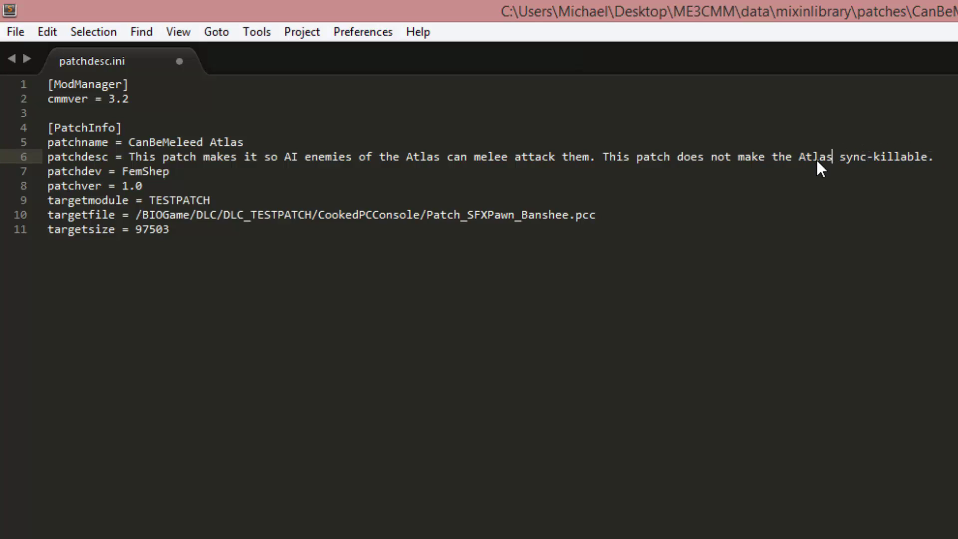
double_click(193, 200)
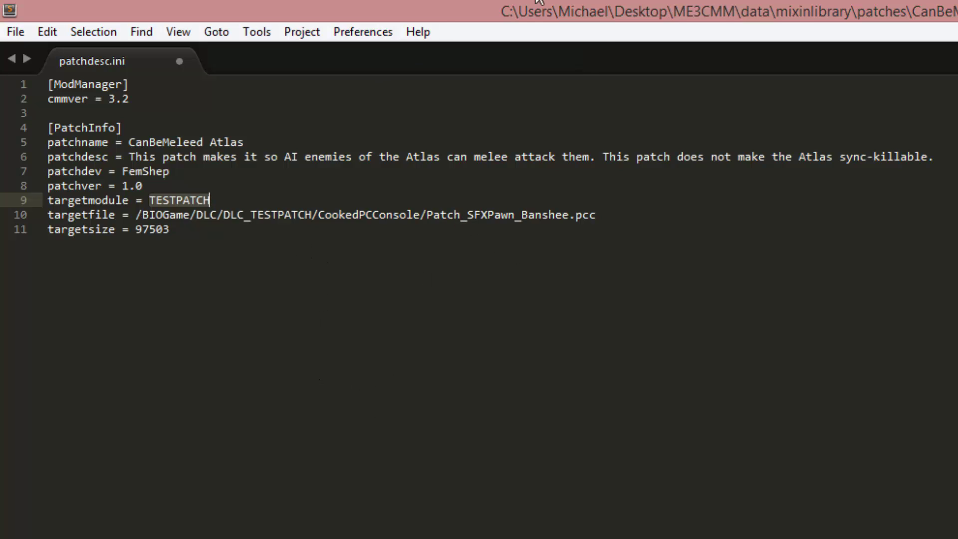
- Change the target file name from Banshee to Patch_SFXPawn_Atlas.pcc
left_click(569, 215)
key("BackSpace")
key("BackSpace")
key("BackSpace")
key("BackSpace")
key("BackSpace")
key("BackSpace")
key("BackSpace")
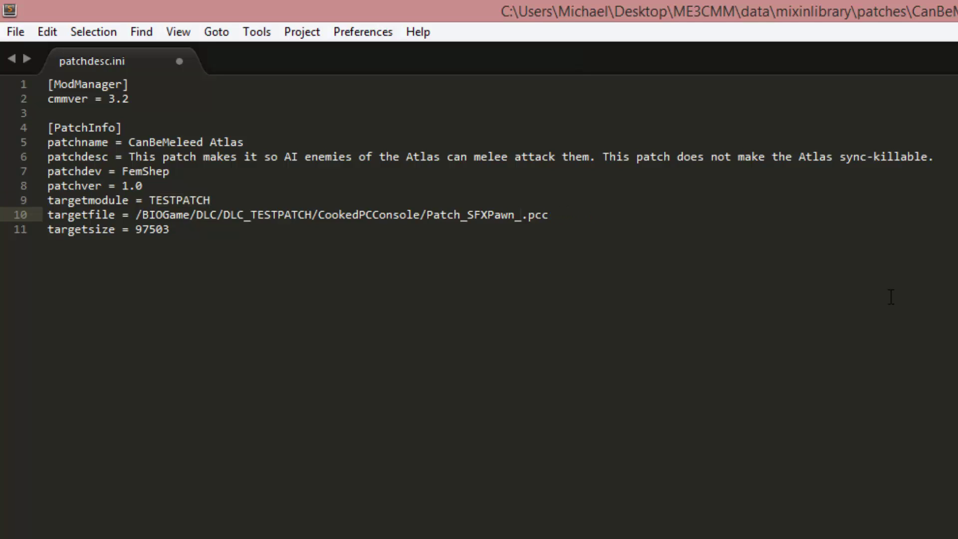
type("Atlas")
- Open the Properties of patchatlas-patch.pcc.bak to read its file size
left_click_drag(741, 5, 957, 232)
key("alt+F4")
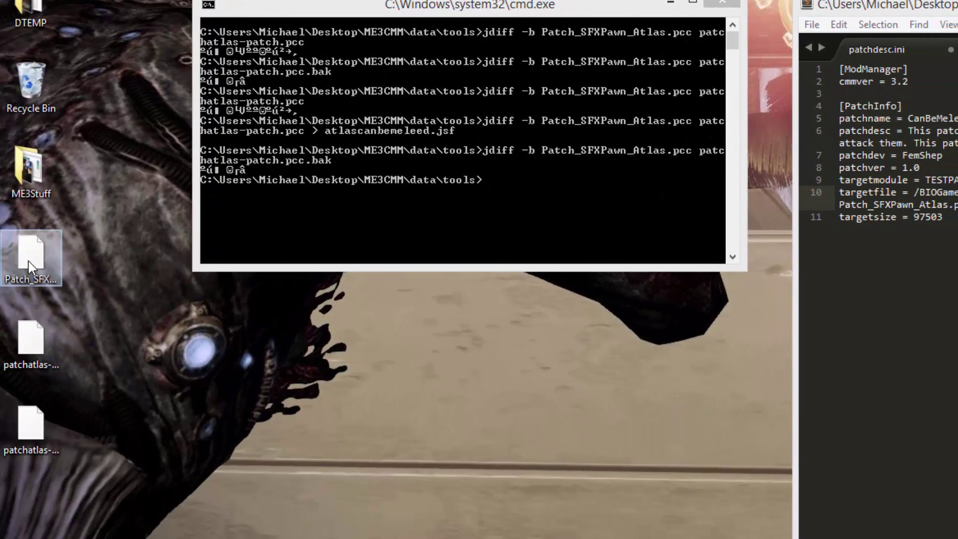
left_click(34, 415)
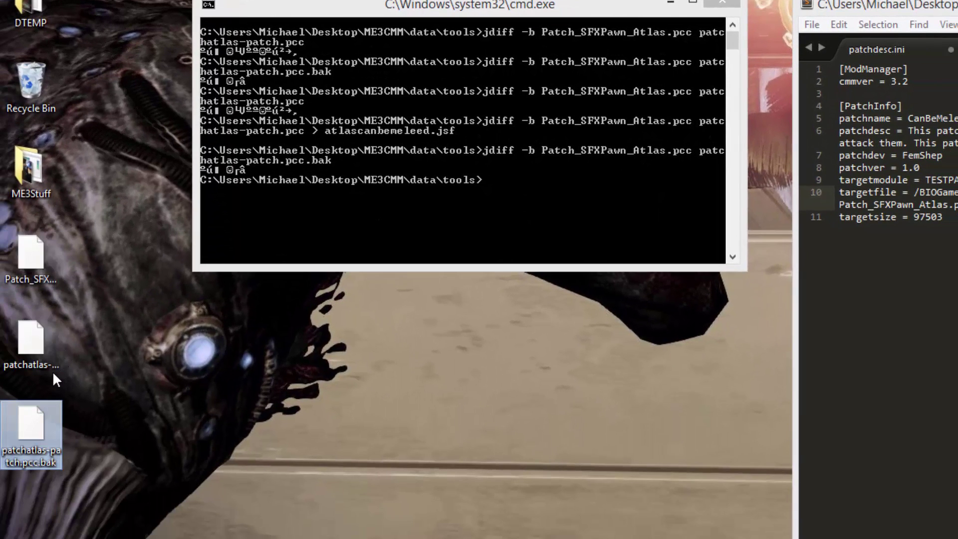
right_click(40, 436)
left_click(109, 425)
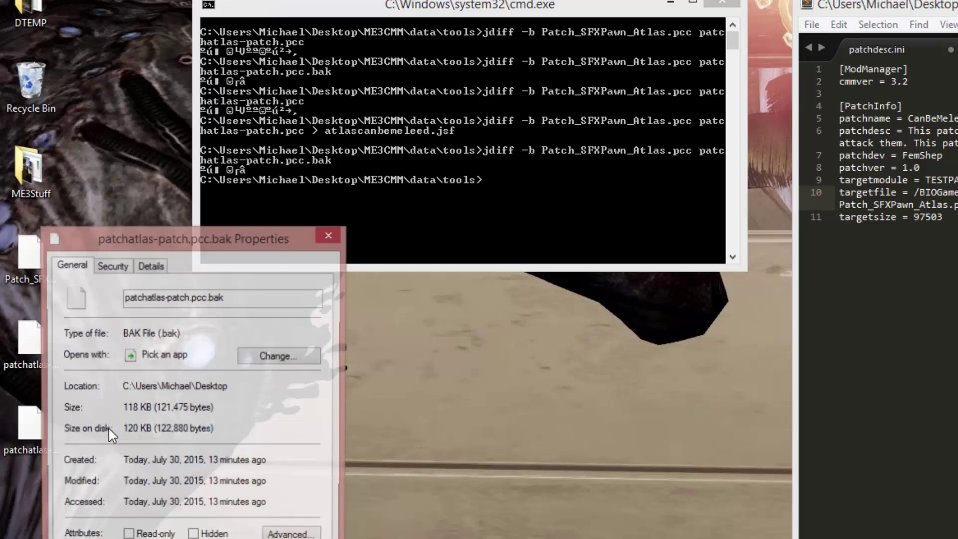
left_click_drag(202, 235, 237, 93)
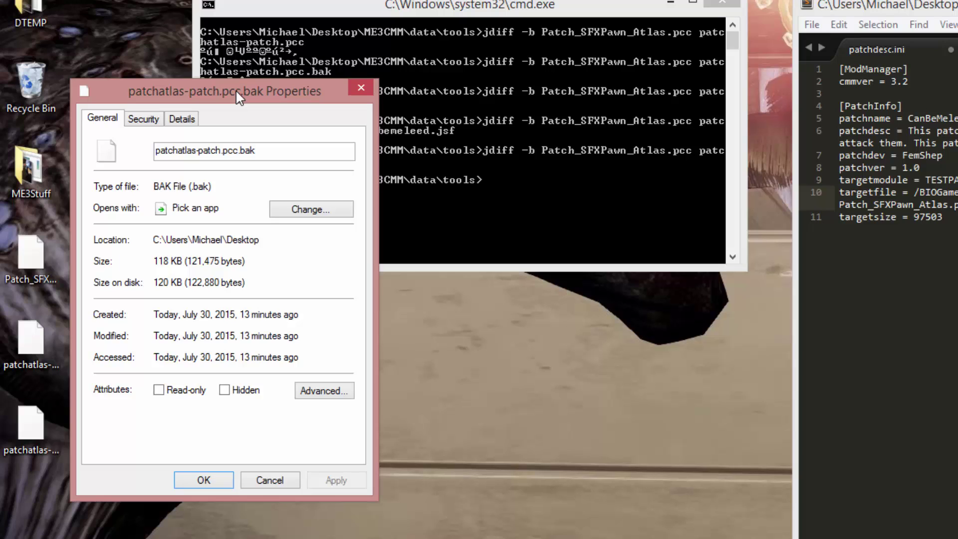
- Set targetsize to 121475 and cmmver to 4.0, save, and close the editor and Properties
double_click(928, 217)
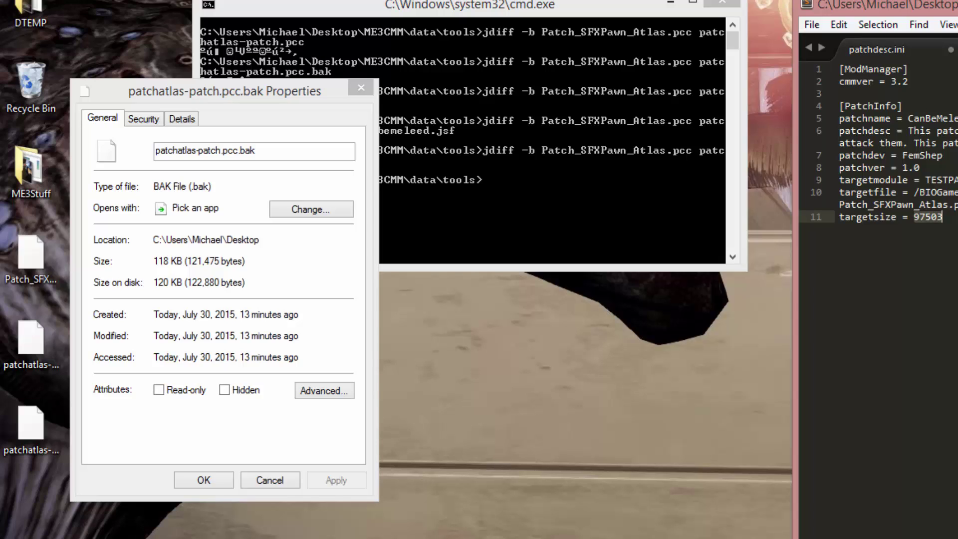
type("121475")
key("ctrl+s")
left_click(890, 81)
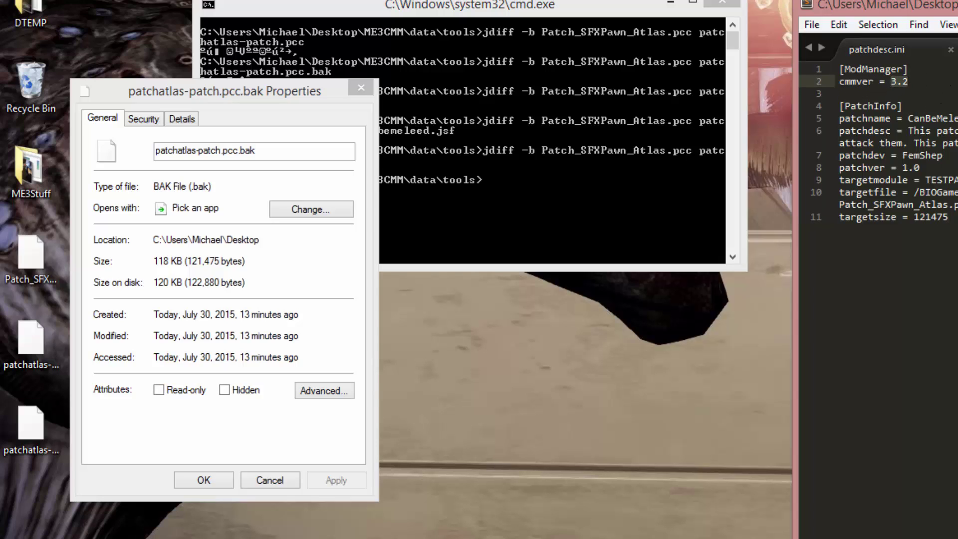
type("4.0")
key("ctrl+s")
key("alt+F4")
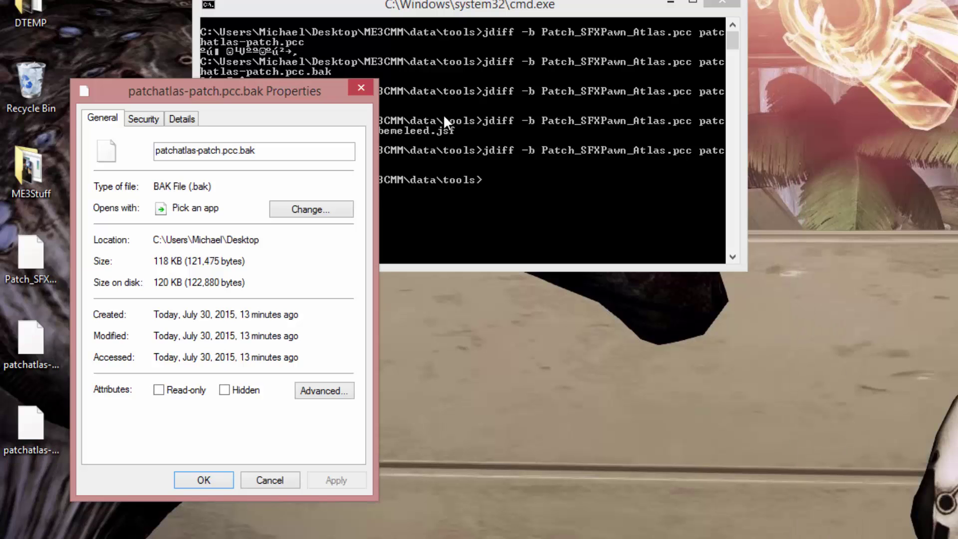
left_click(360, 92)
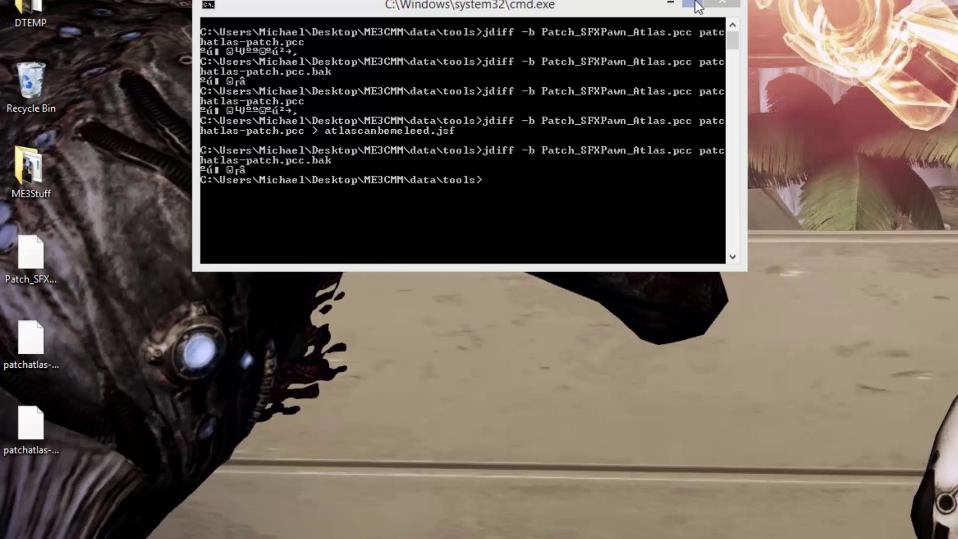
- Close Command Prompt and launch Mass Effect 3 Coalesced Mod Manager from the desktop
left_click(721, 3)
key("alt+Tab")
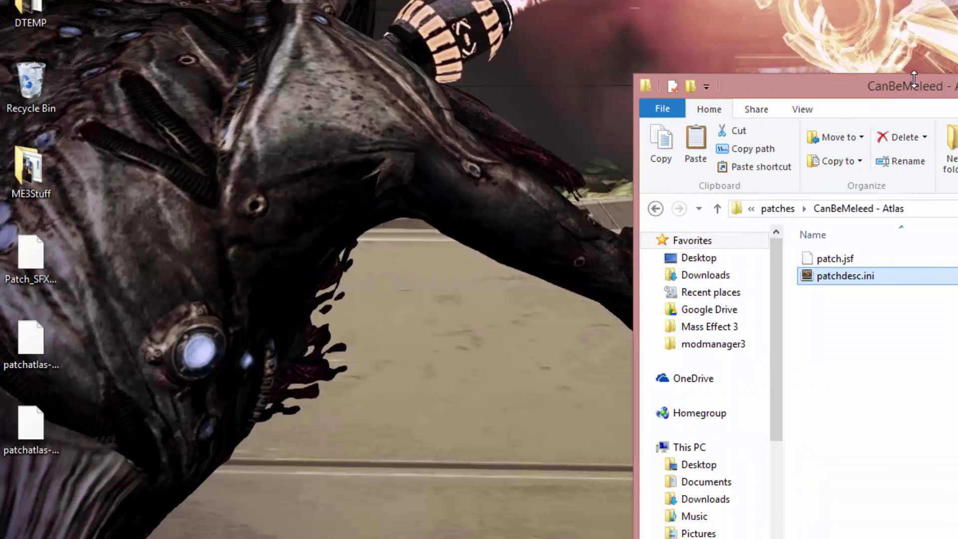
key("super+d")
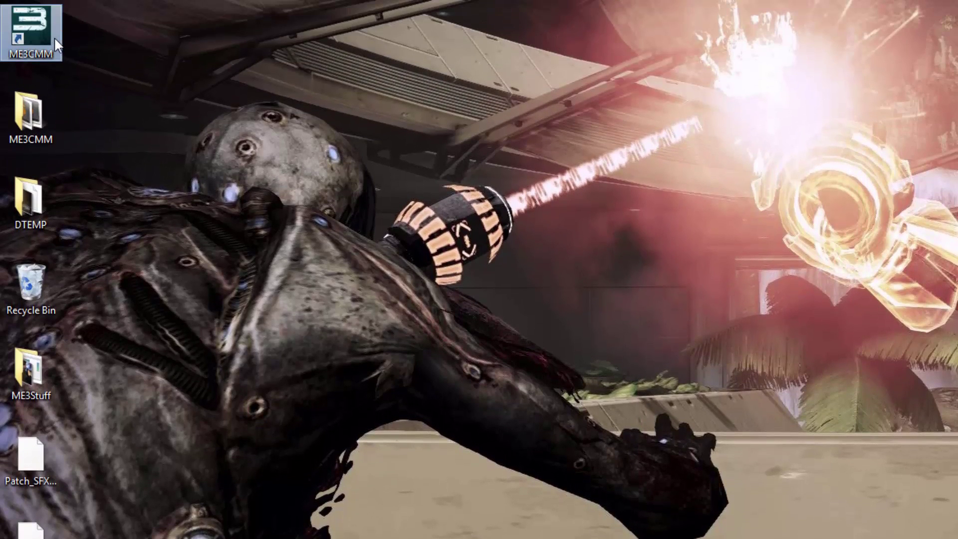
double_click(55, 40)
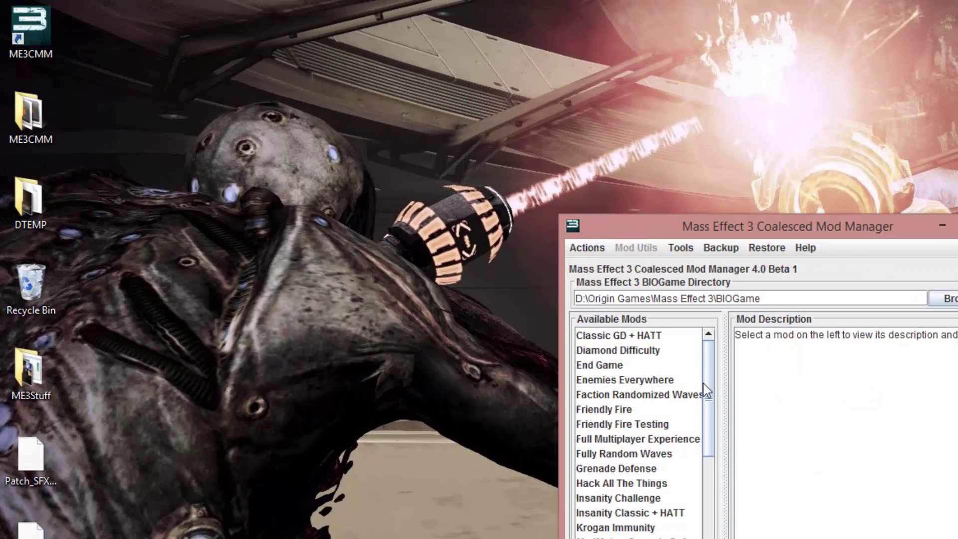
left_click_drag(708, 398, 707, 529)
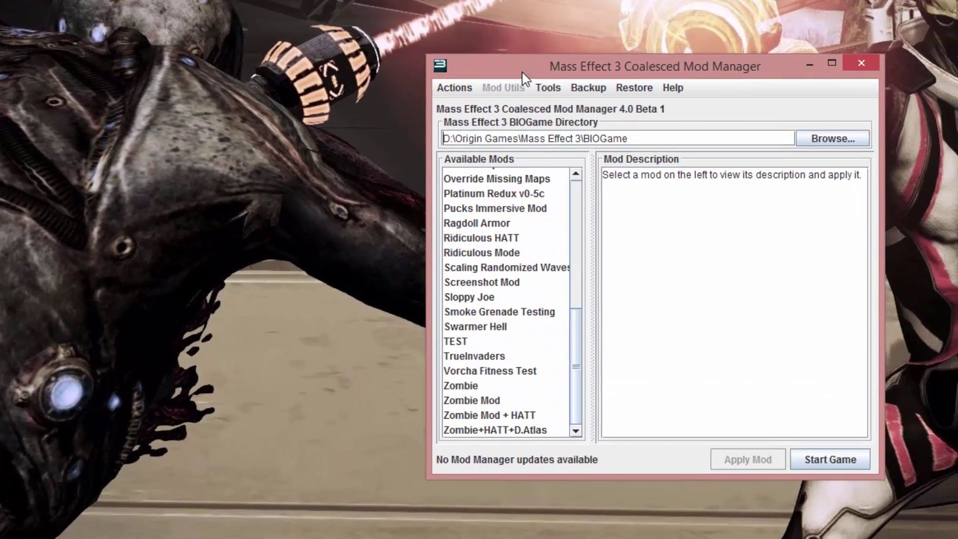
- In the Mix-In Library, apply the CanBeMeleed Atlas mix-in to Zombie Mod
left_click(551, 91)
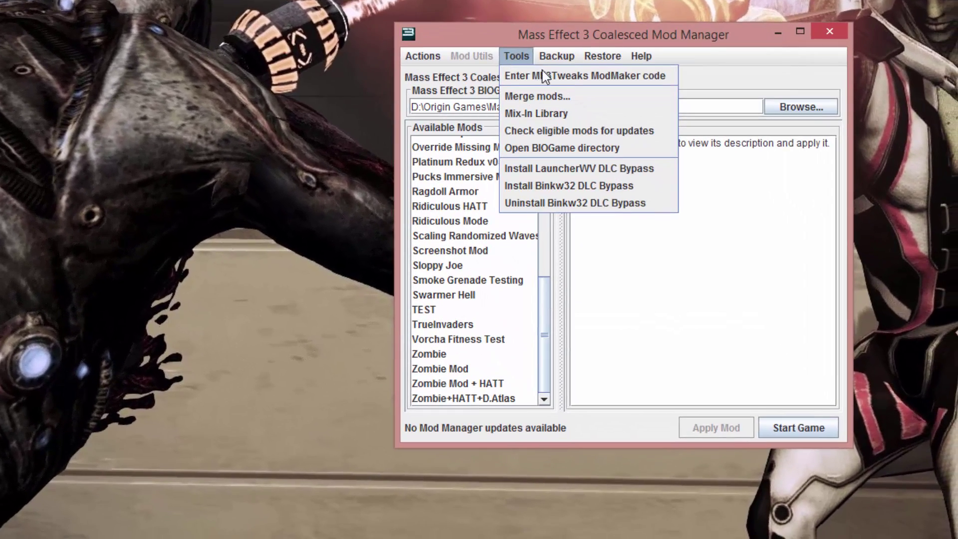
left_click(546, 117)
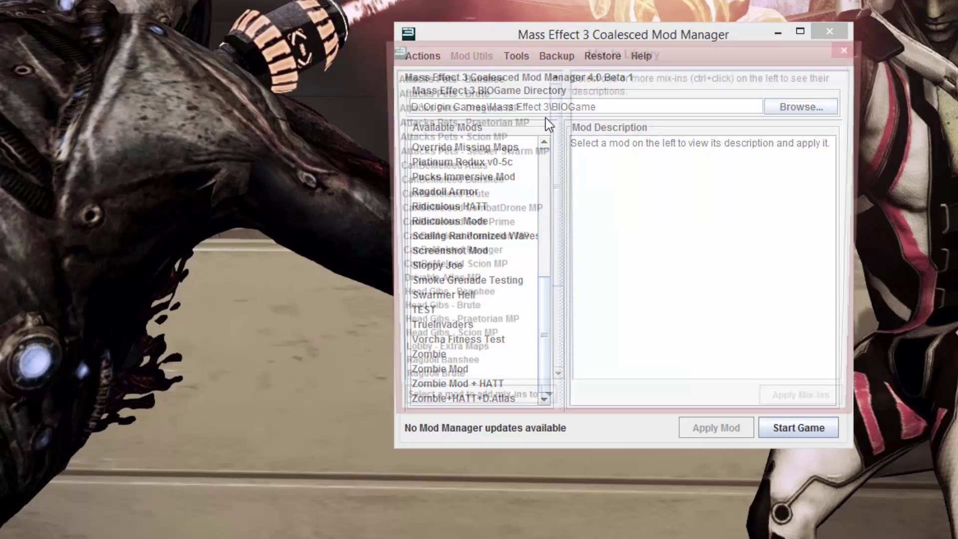
scroll(550, 200, "down", 1)
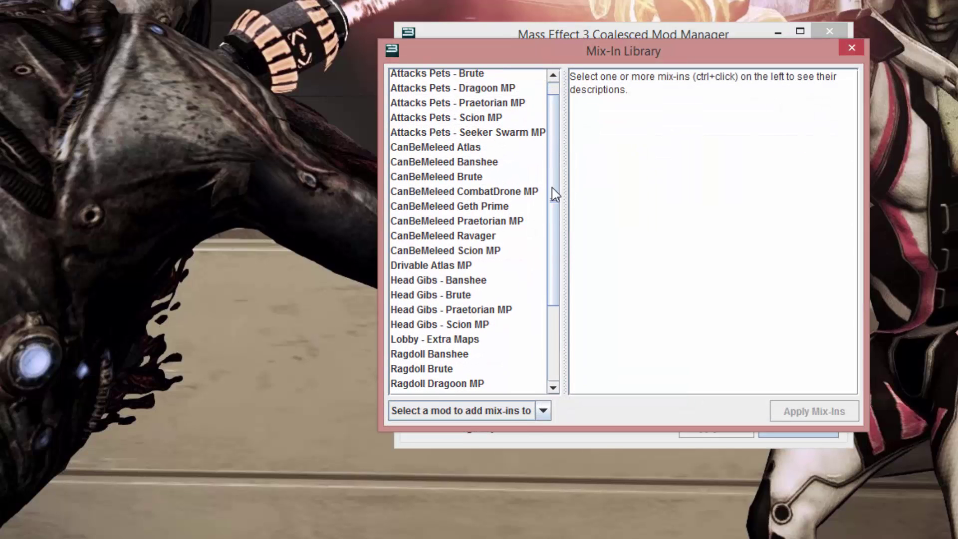
left_click(537, 410)
left_click_drag(549, 445, 547, 519)
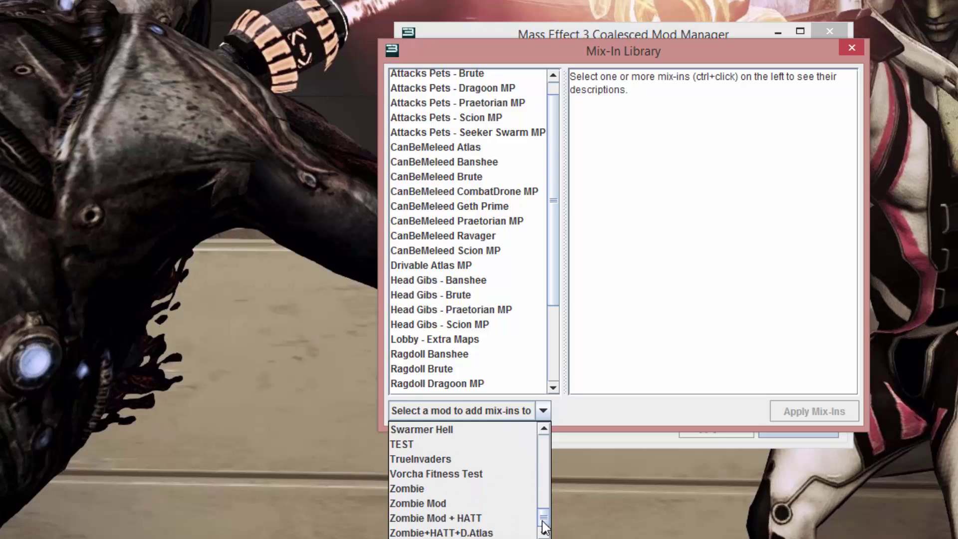
left_click(472, 504)
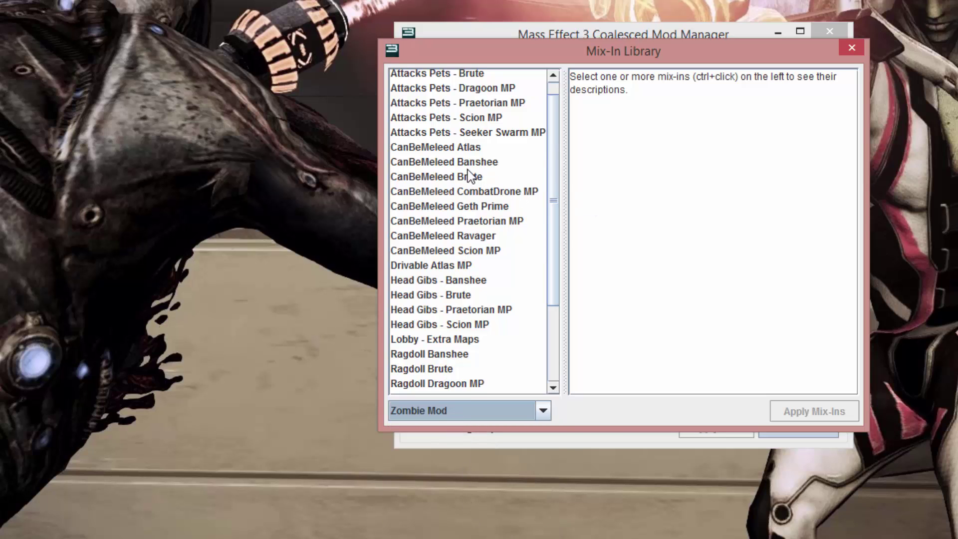
left_click(462, 147)
left_click(817, 411)
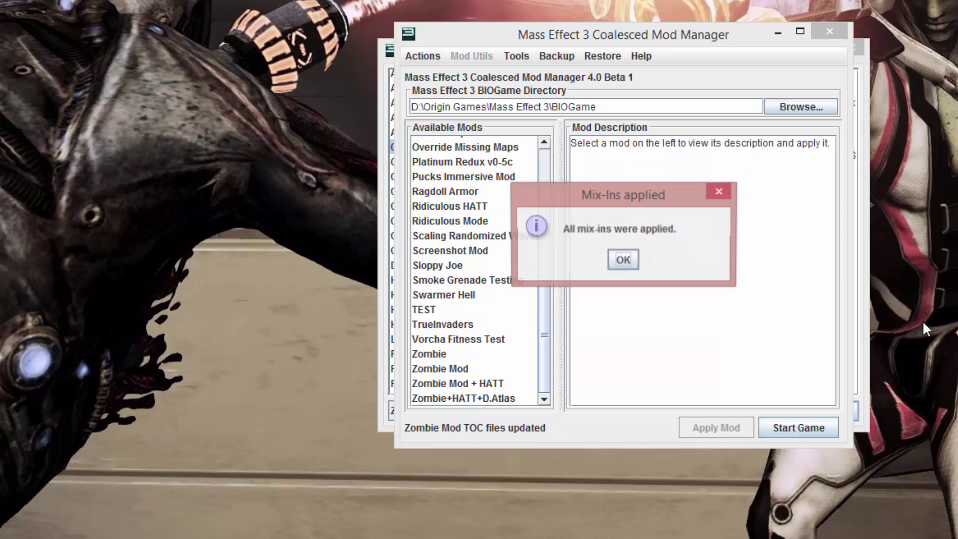
- Dismiss the confirmation, apply Zombie Mod to the game, and start Mass Effect 3
key("Return")
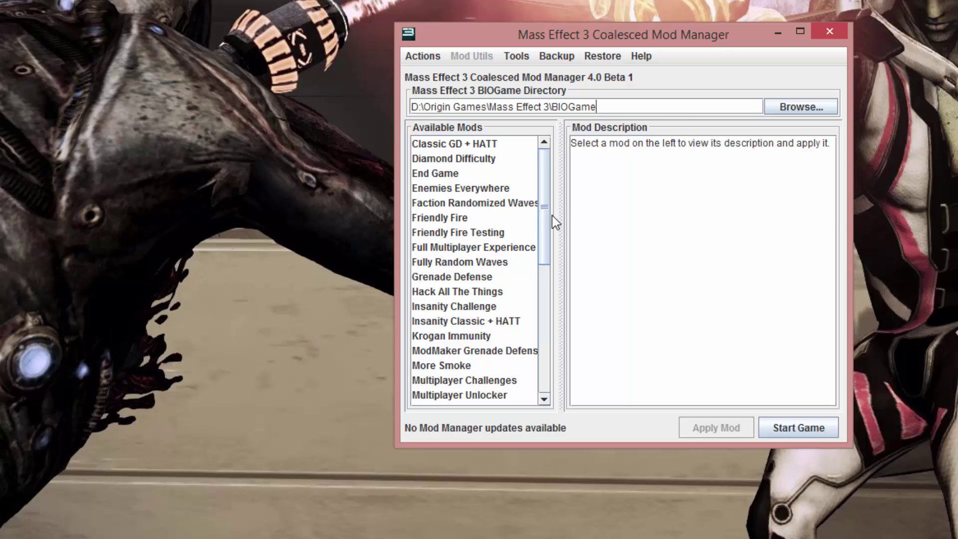
left_click_drag(542, 254, 483, 384)
left_click(477, 344)
left_click(475, 367)
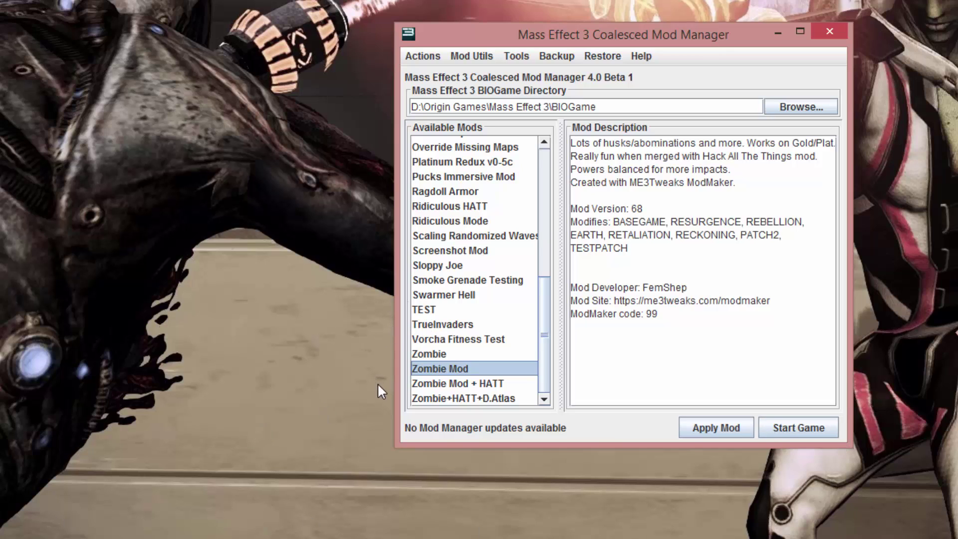
left_click(693, 433)
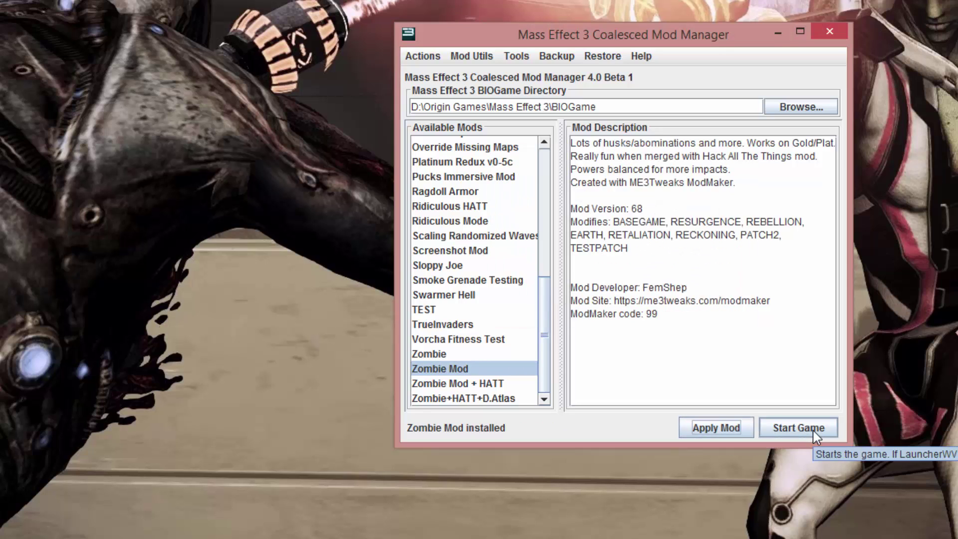
left_click(813, 432)
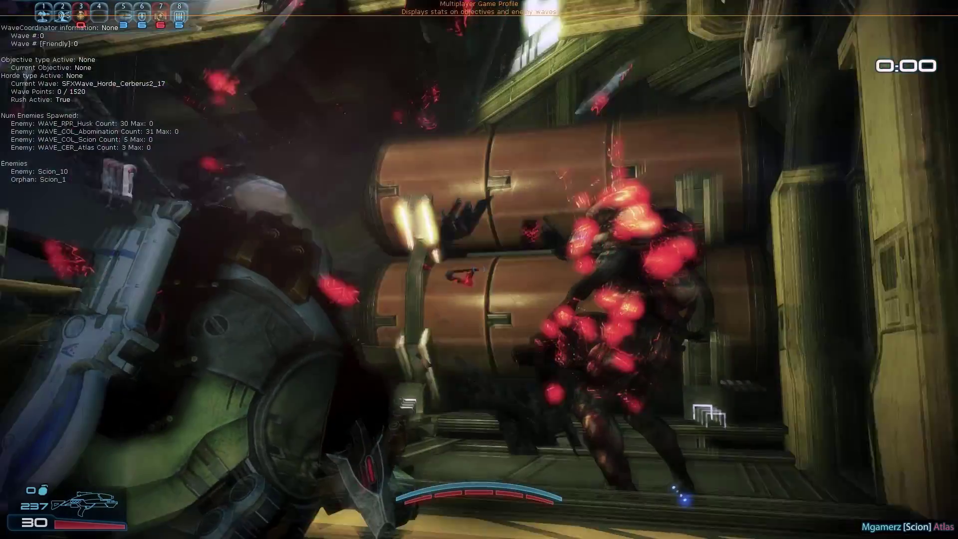
- Shoot the last Scion with the rifle, reloading twice, until the wave completes
left_click(478, 269)
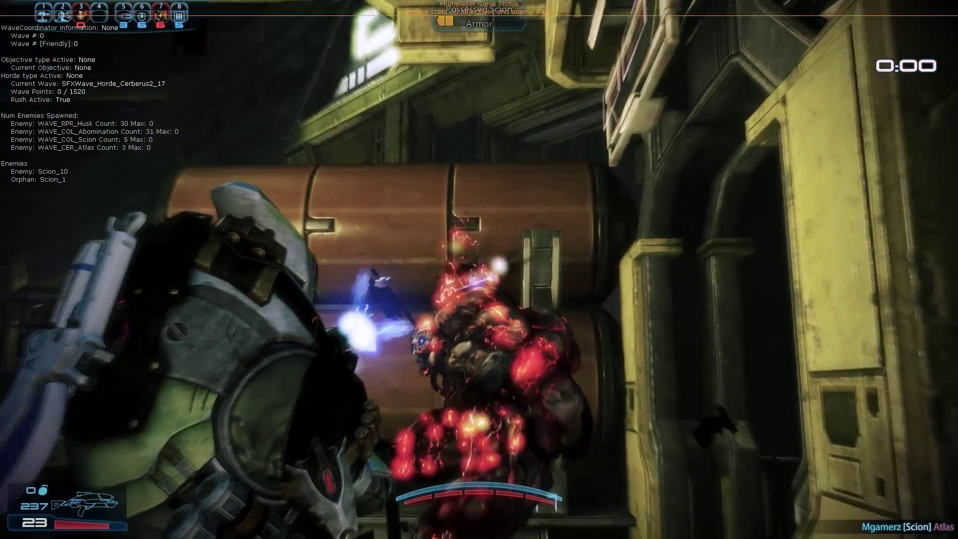
left_click_drag(479, 269, 479, 269)
key("r")
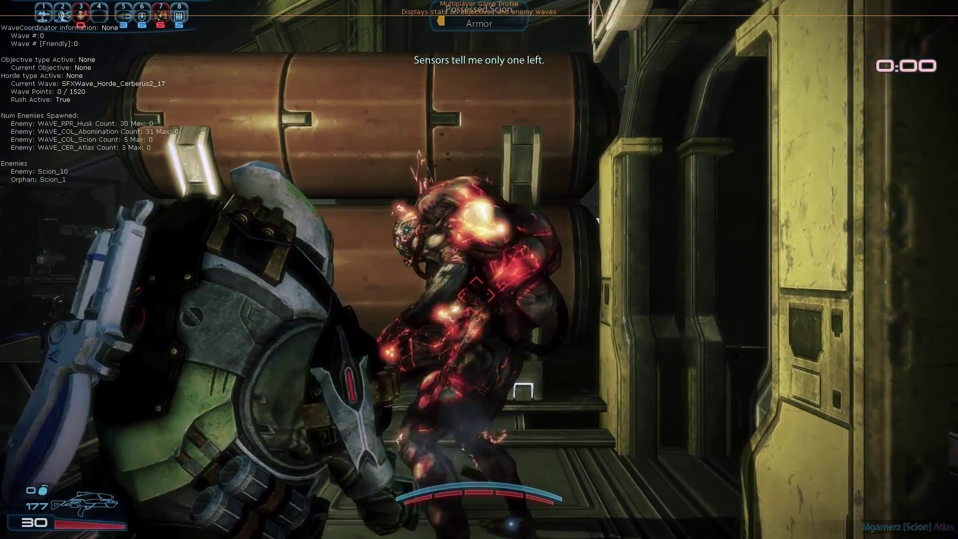
key("r")
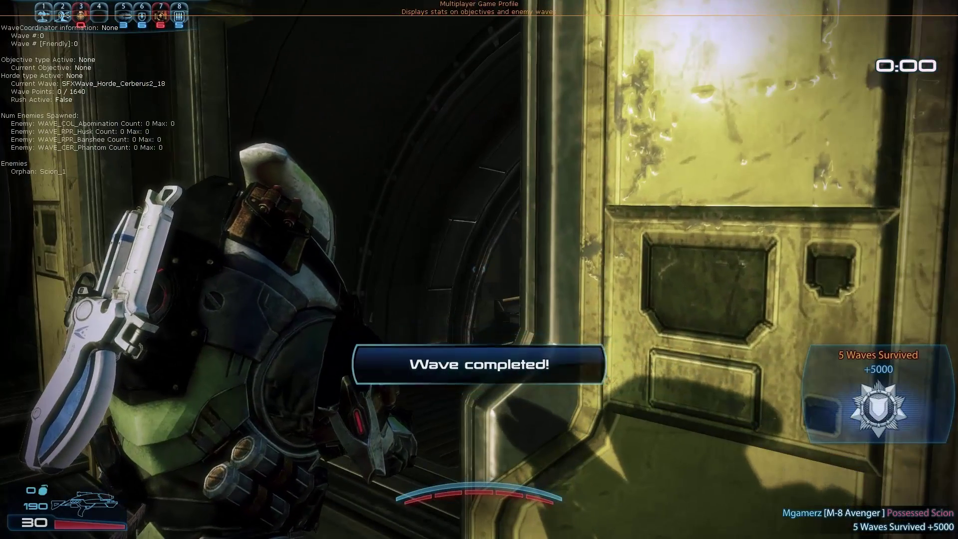